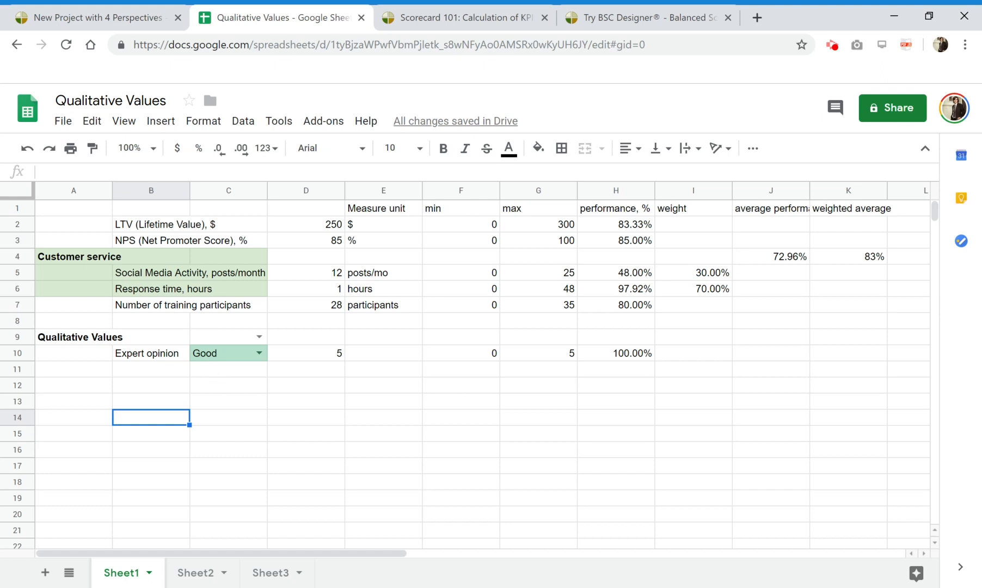
Step: Add the header "Value" in cell D1 above the indicators' numbers
{"action": "left_click", "coordinate": [237, 368]}
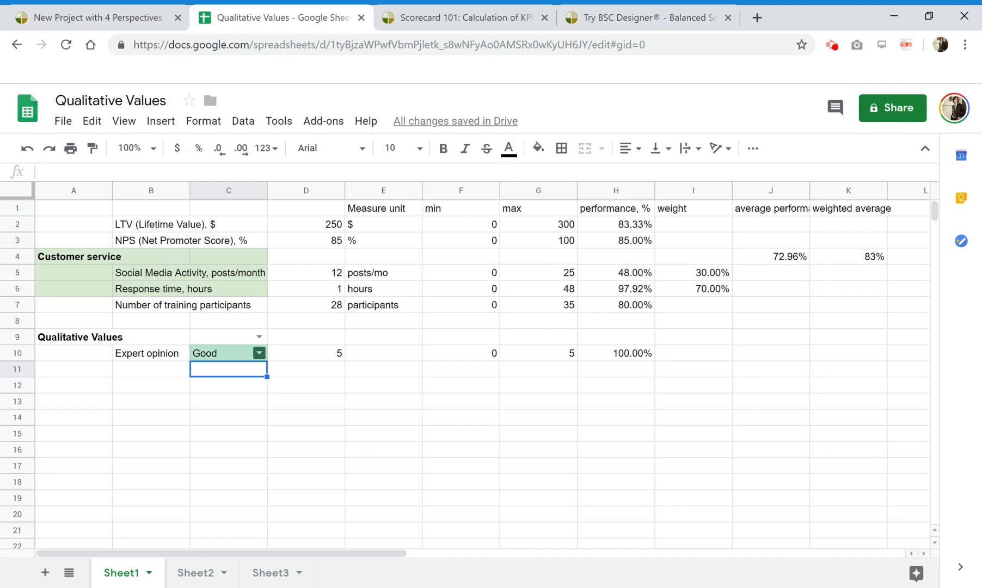
{"action": "left_click", "coordinate": [158, 354]}
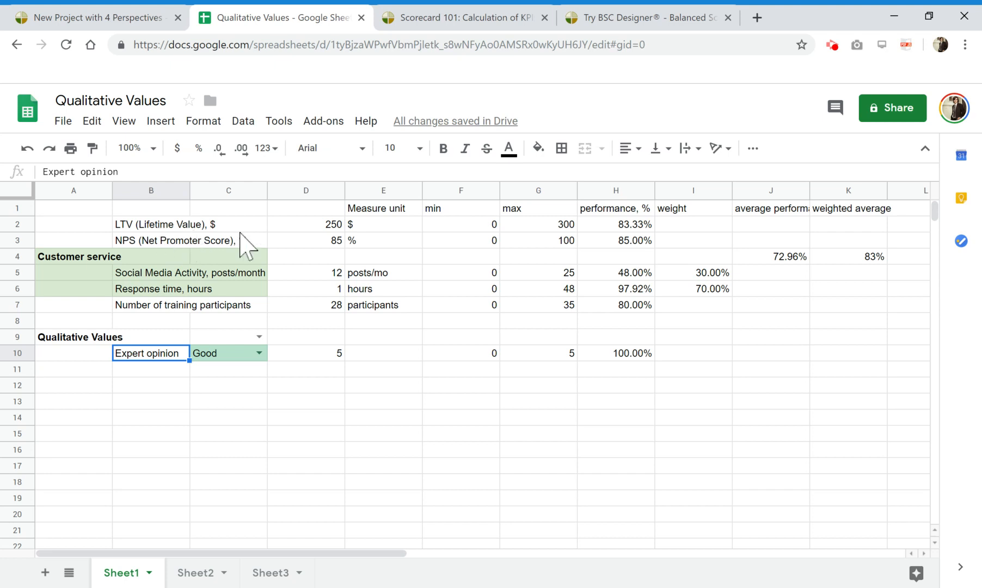
{"action": "left_click", "coordinate": [329, 224]}
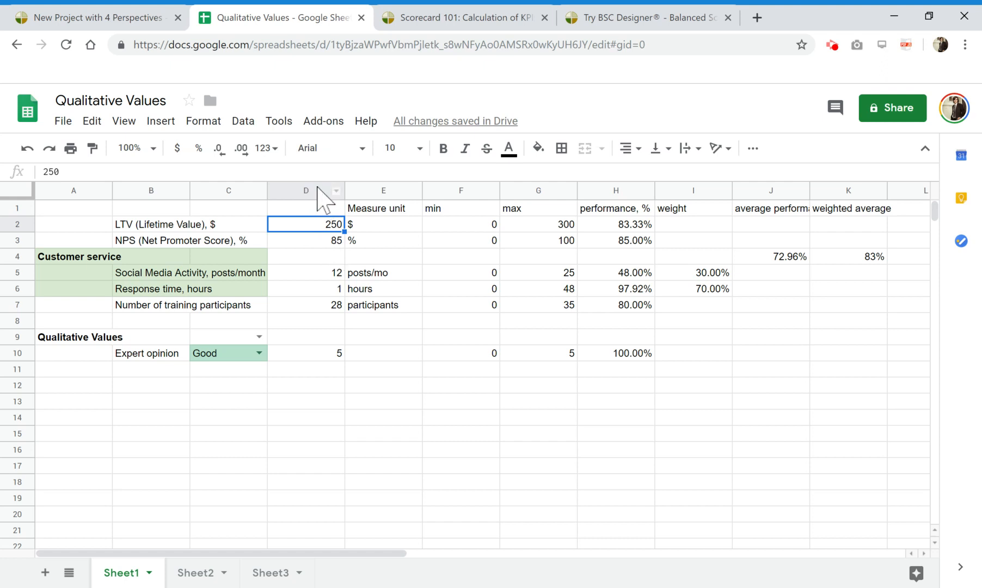
{"action": "left_click", "coordinate": [318, 207]}
{"action": "type", "text": "Value"}
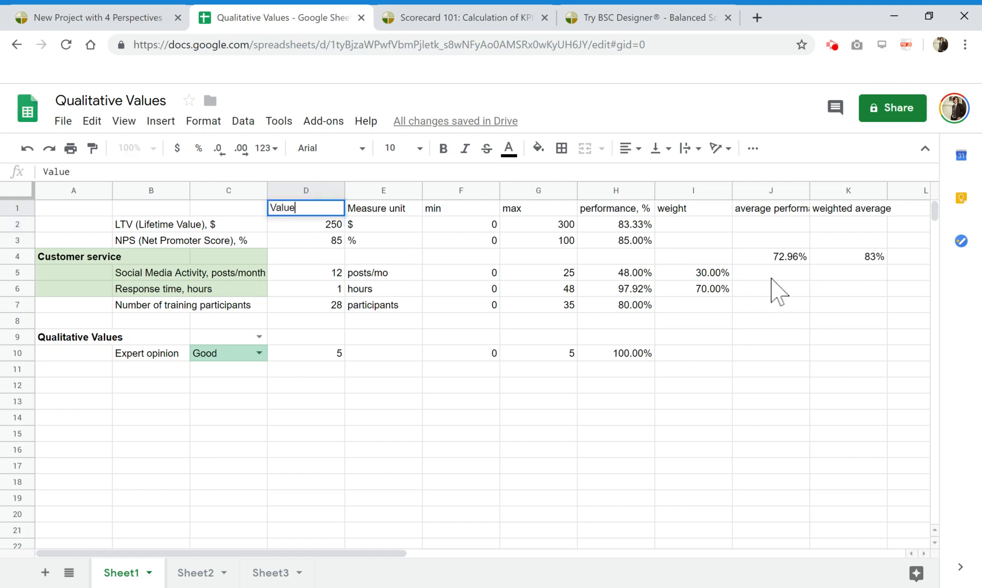
{"action": "key", "text": "Return"}
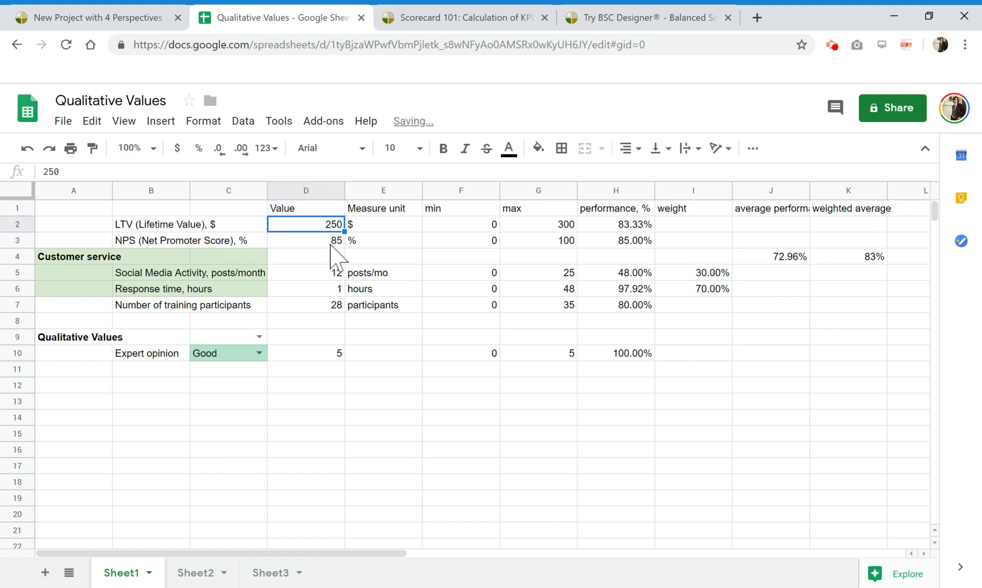
Step: Review the indicators' values, measure units, performance formula and weights on Sheet1
{"action": "key", "text": "Down"}
{"action": "key", "text": "Down"}
{"action": "key", "text": "Down"}
{"action": "key", "text": "Down"}
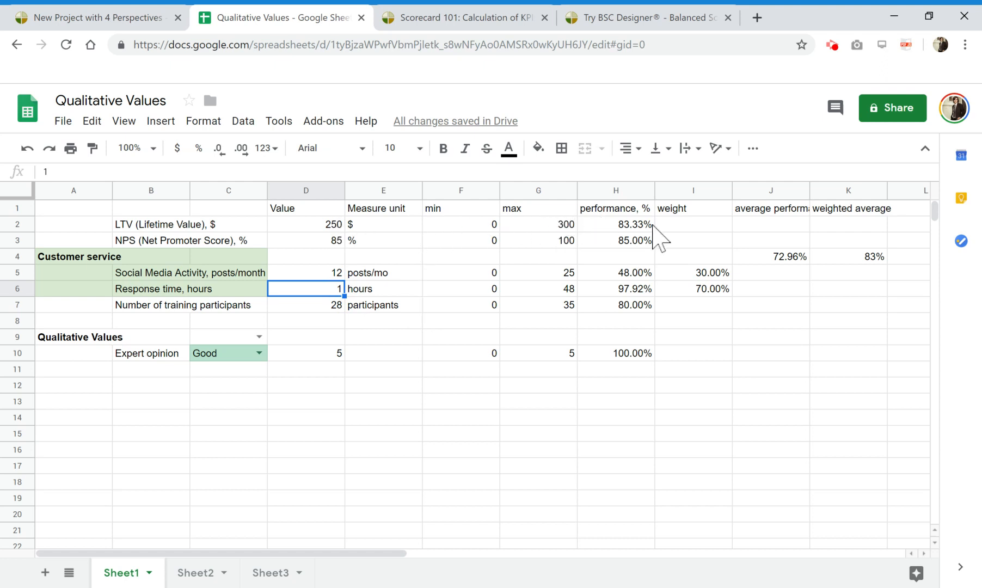
{"action": "left_click", "coordinate": [387, 225]}
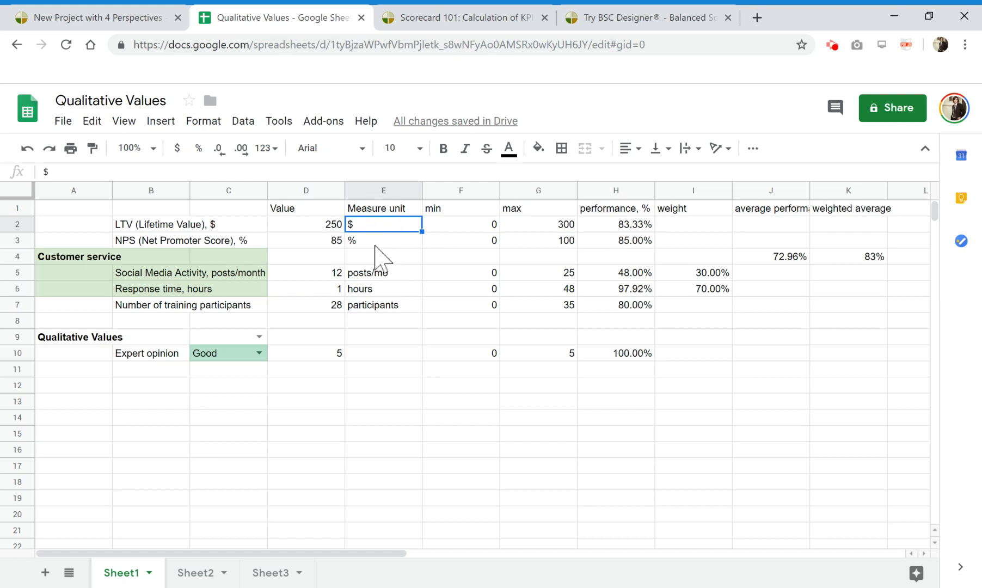
{"action": "left_click", "coordinate": [379, 272]}
{"action": "left_click", "coordinate": [641, 224]}
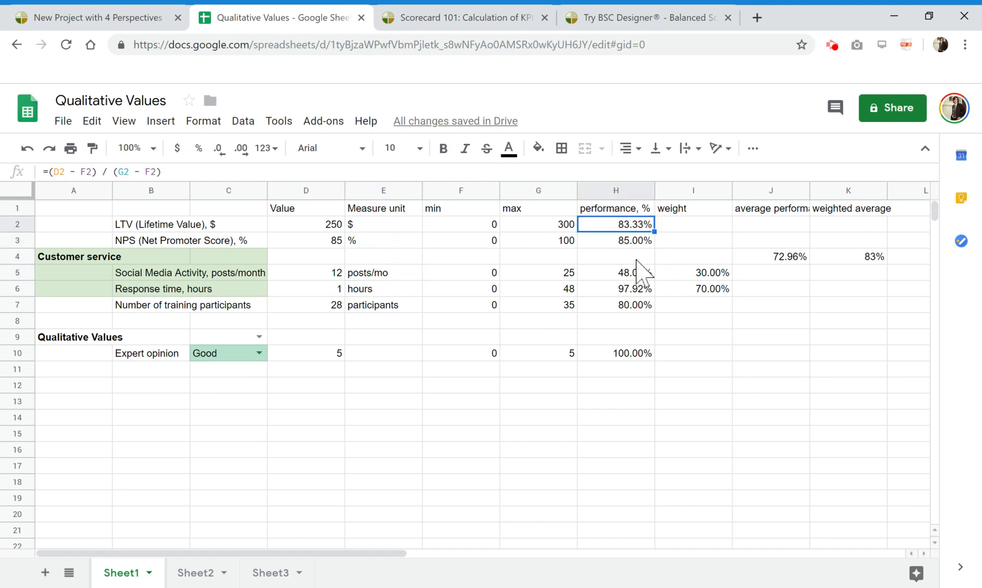
{"action": "left_click", "coordinate": [717, 275]}
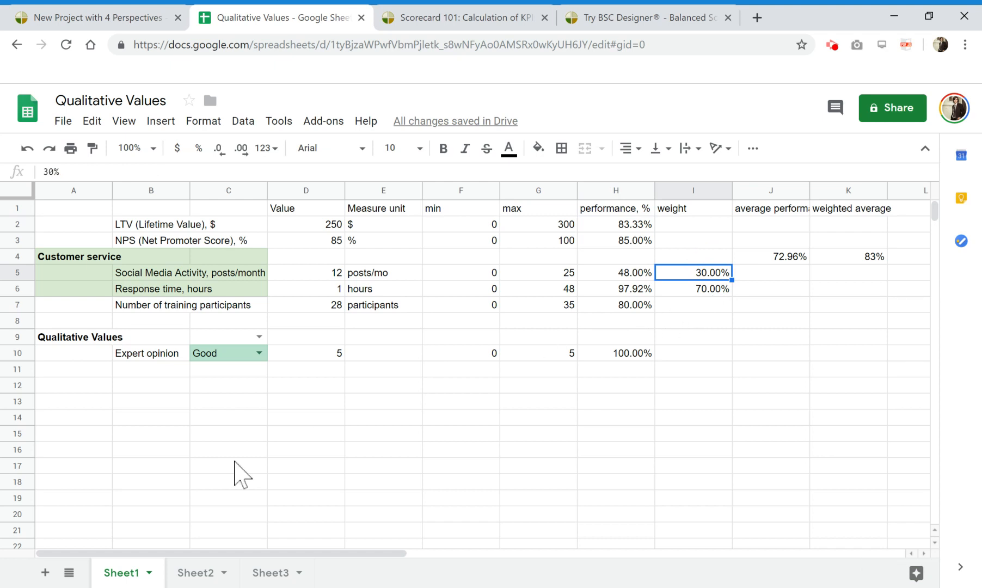
Step: Examine the Training time value and its performance formula on Sheet2, and return to Sheet1
{"action": "left_click", "coordinate": [190, 572]}
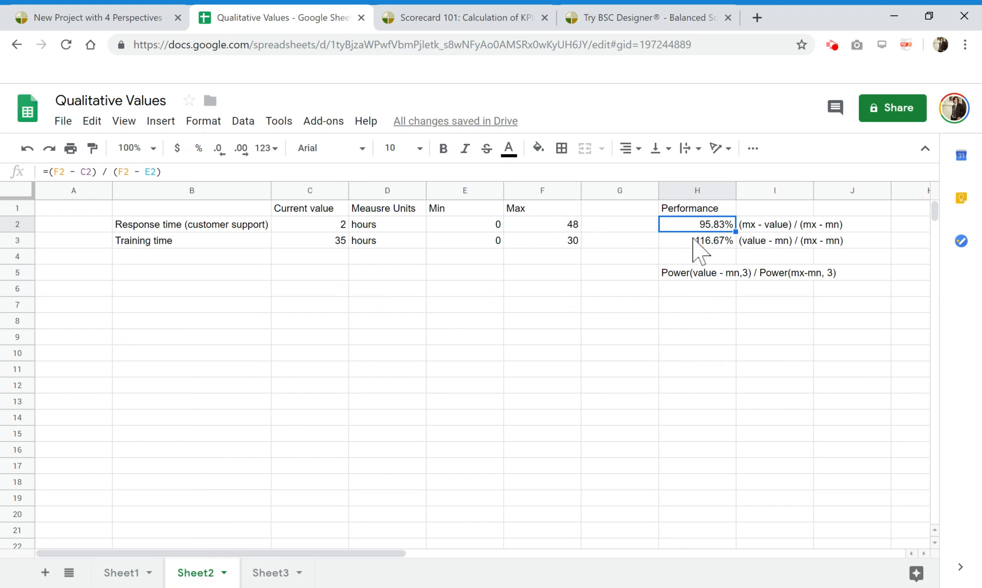
{"action": "left_click", "coordinate": [334, 242]}
{"action": "left_click", "coordinate": [685, 243]}
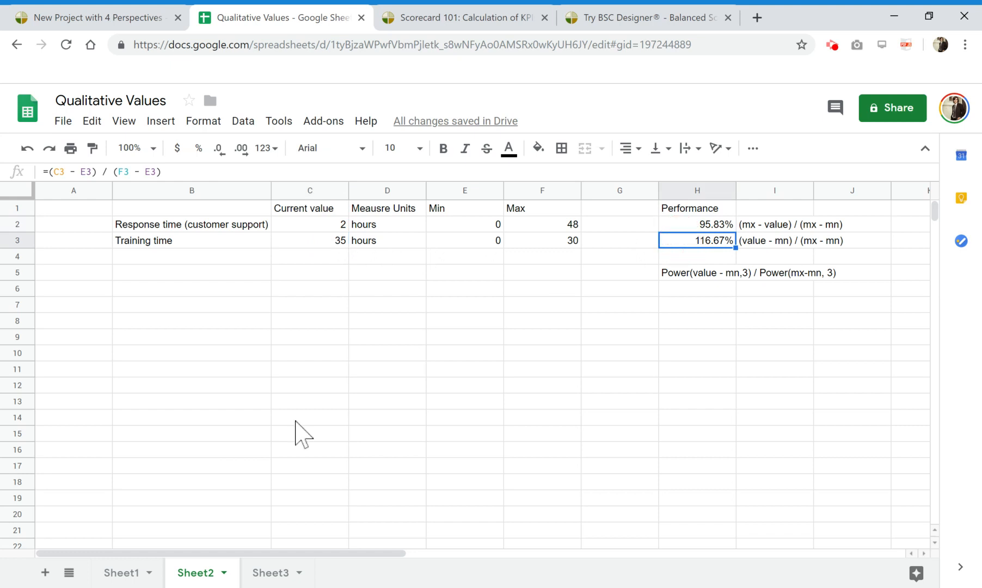
{"action": "left_click", "coordinate": [137, 573]}
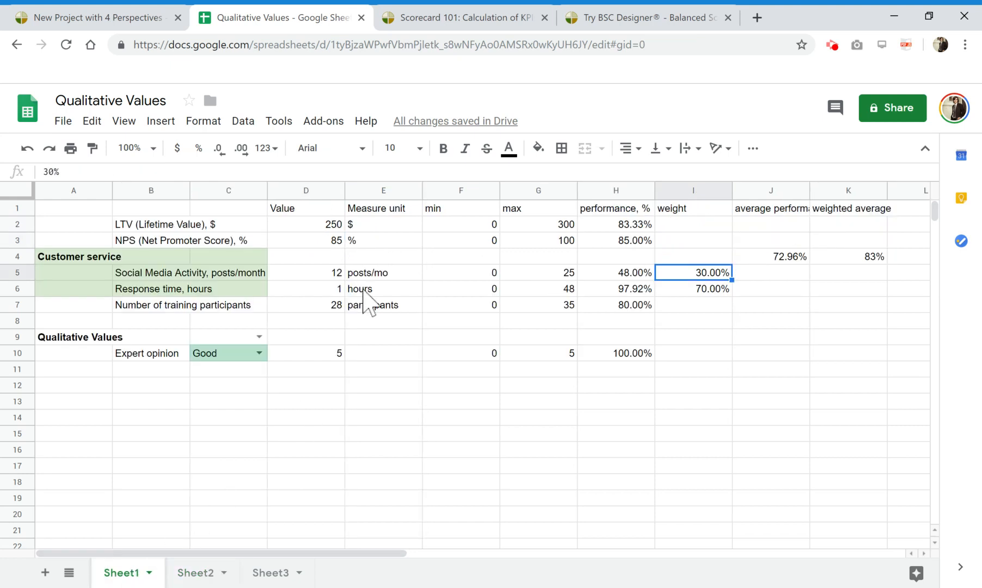
Step: Review the quantitative values in cells D2 to D7 of Sheet1
{"action": "left_click", "coordinate": [388, 336]}
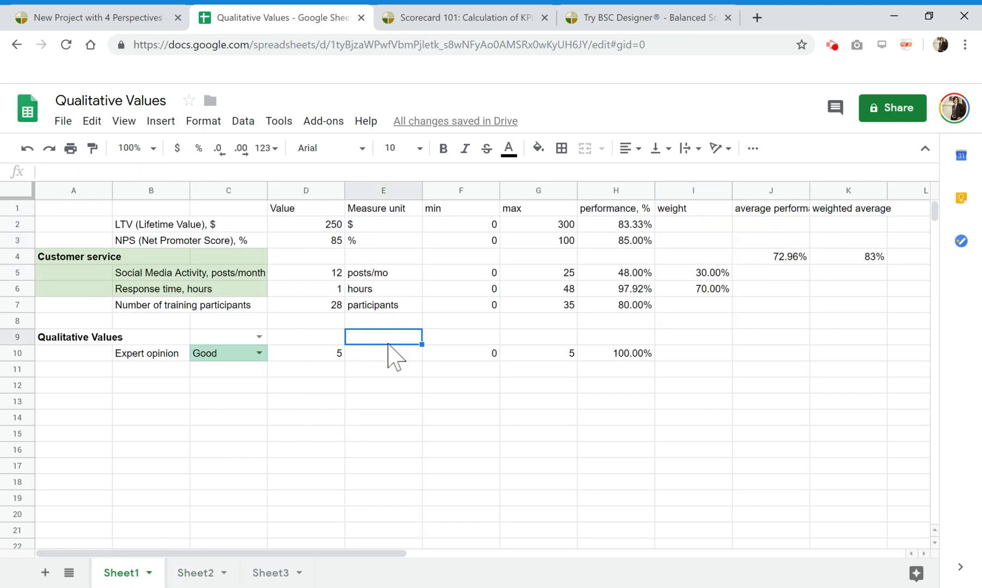
{"action": "left_click", "coordinate": [334, 318]}
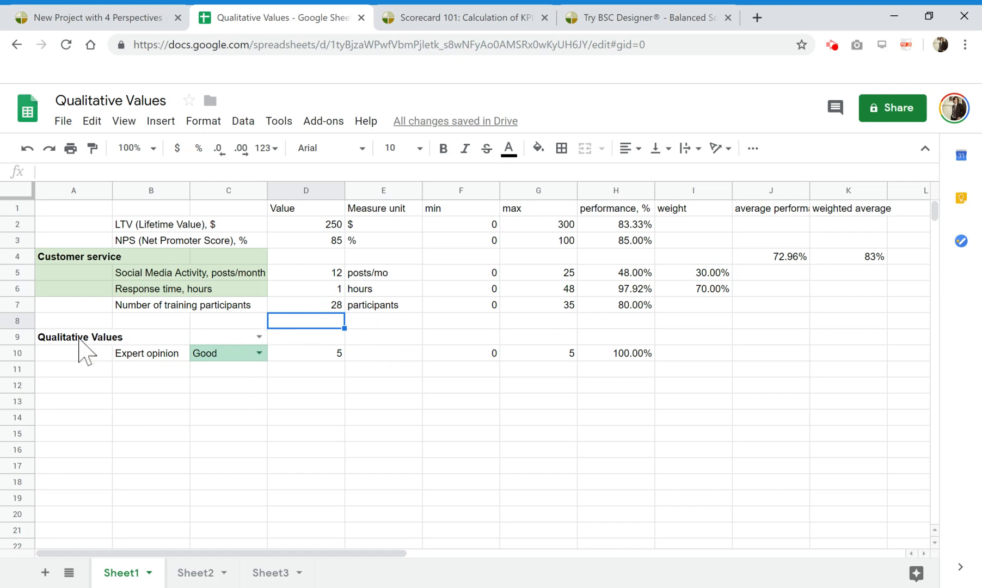
{"action": "left_click", "coordinate": [319, 227]}
{"action": "left_click_drag", "start_coordinate": [321, 245], "coordinate": [325, 322]}
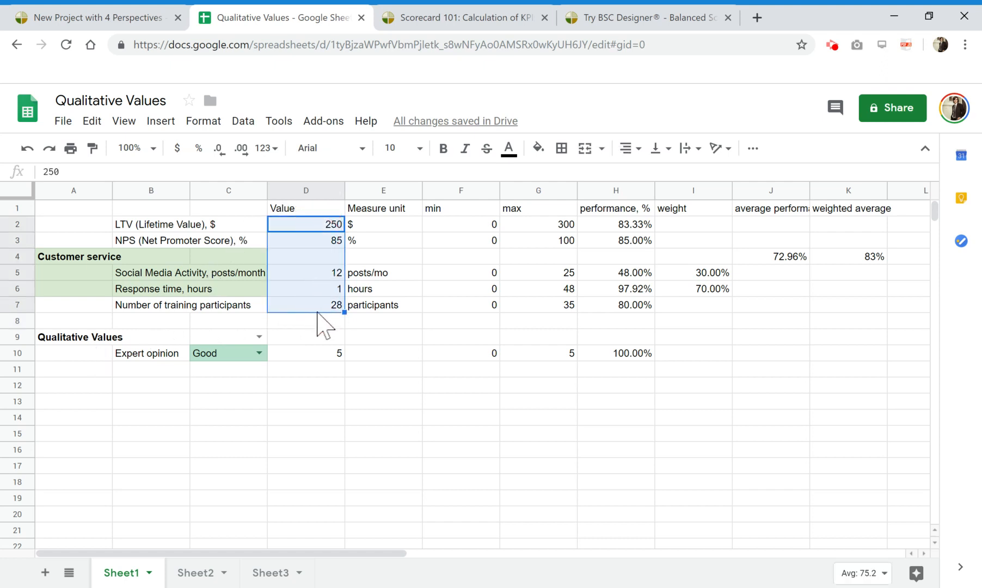
{"action": "left_click", "coordinate": [322, 321]}
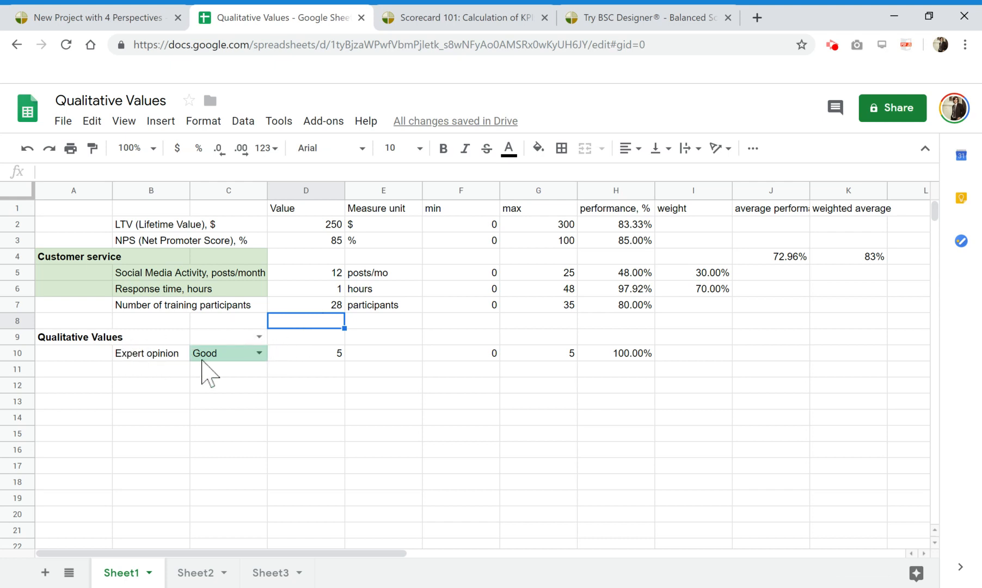
Step: Examine the rating options available for the Expert opinion indicator in C10, leaving the selection as it is
{"action": "left_click", "coordinate": [265, 357]}
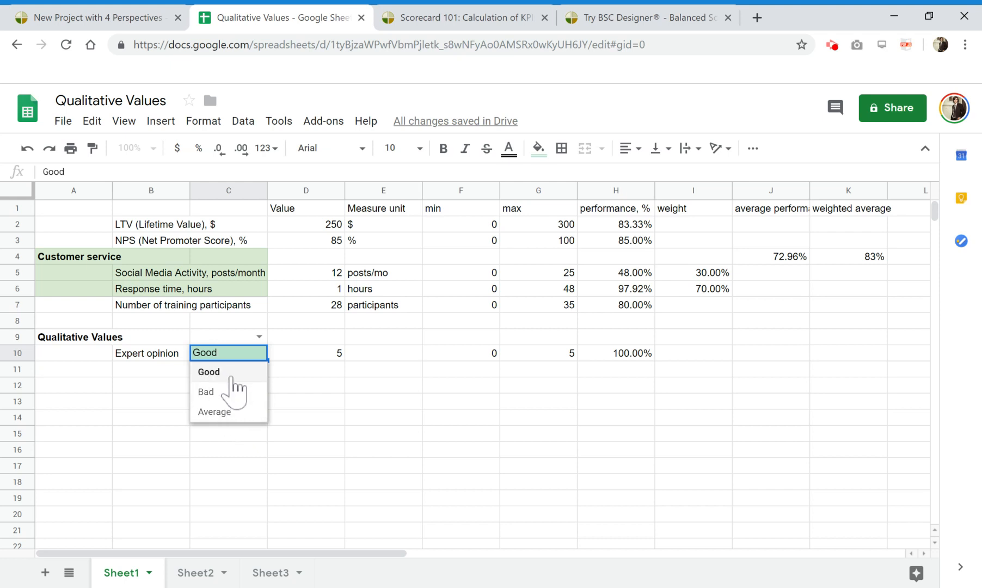
{"action": "left_click", "coordinate": [170, 371]}
{"action": "left_click", "coordinate": [165, 357]}
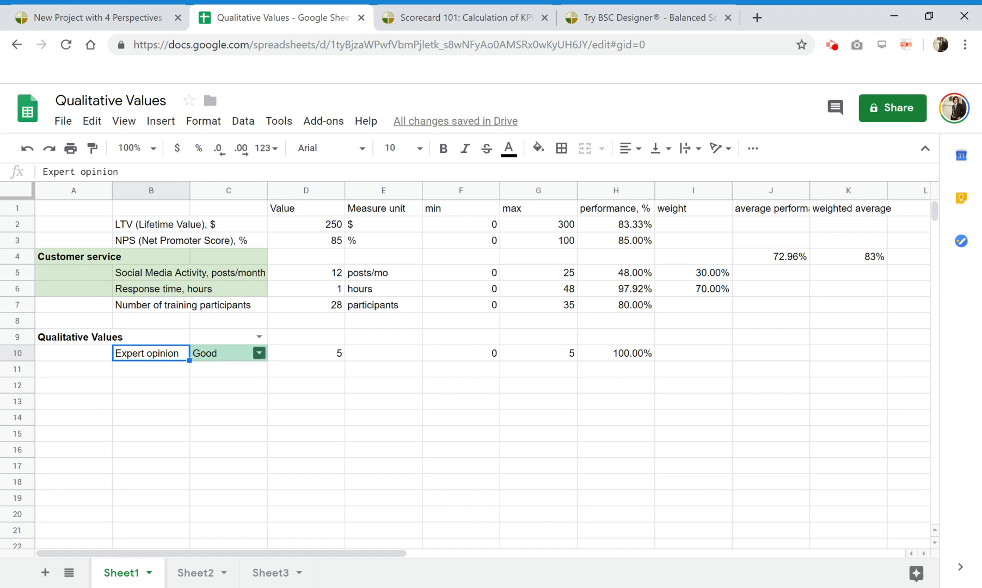
{"action": "left_click", "coordinate": [259, 353]}
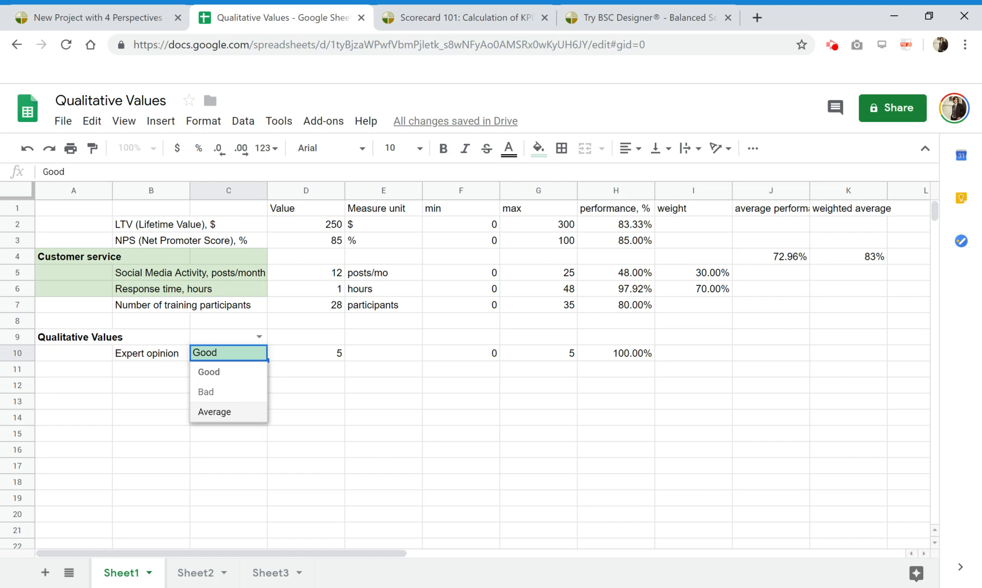
{"action": "key", "text": "Up"}
{"action": "key", "text": "Up"}
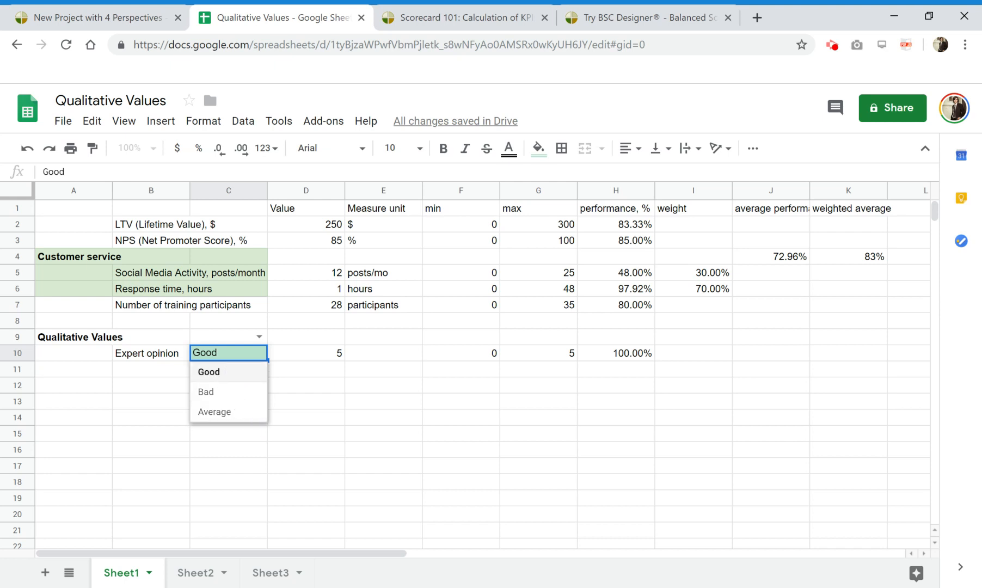
{"action": "left_click", "coordinate": [147, 370]}
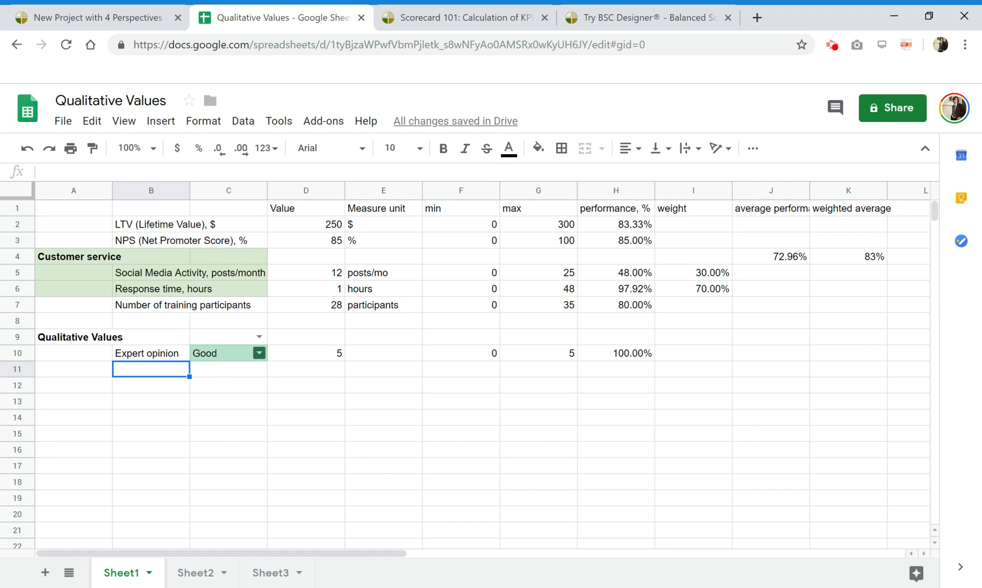
{"action": "left_click", "coordinate": [260, 353]}
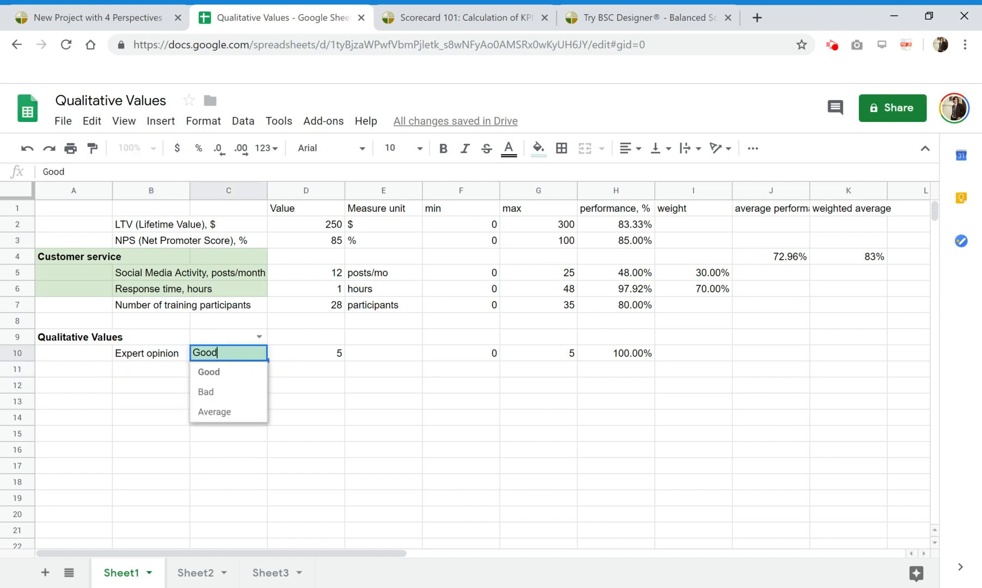
{"action": "left_click", "coordinate": [163, 372]}
{"action": "left_click", "coordinate": [155, 357]}
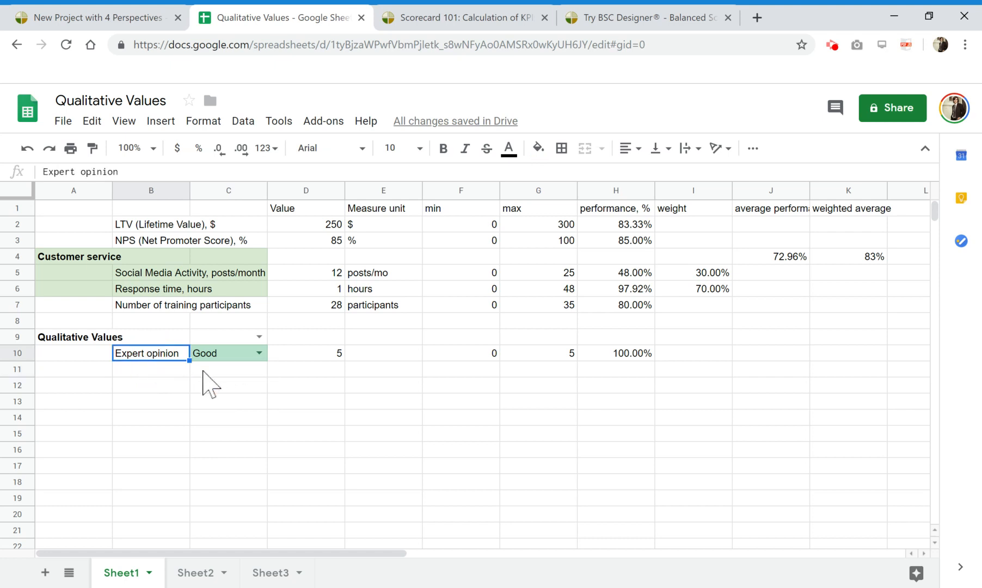
Step: Set the Expert opinion rating to Bad and inspect the formula that converts it into a number in D10
{"action": "left_click", "coordinate": [259, 353]}
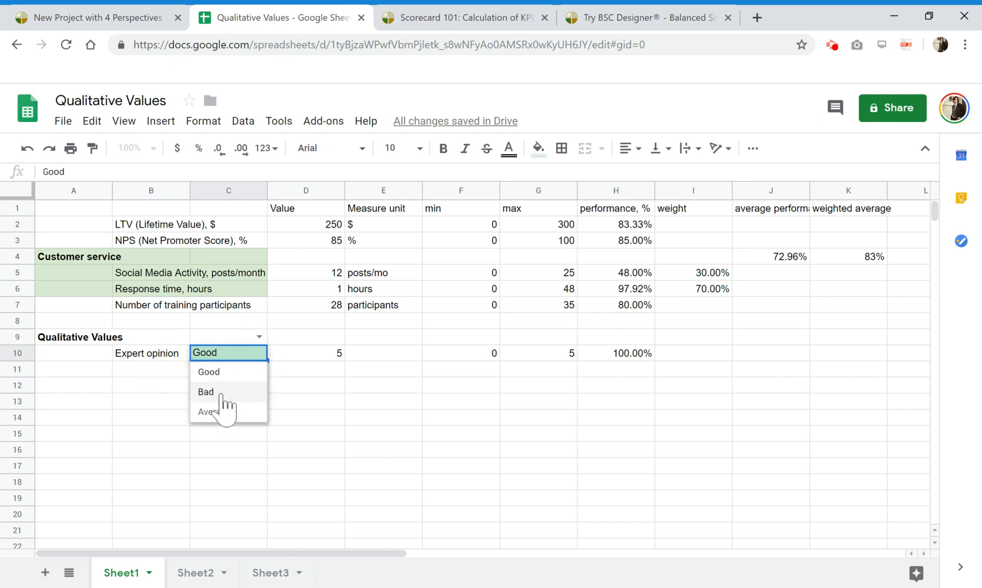
{"action": "left_click", "coordinate": [213, 393]}
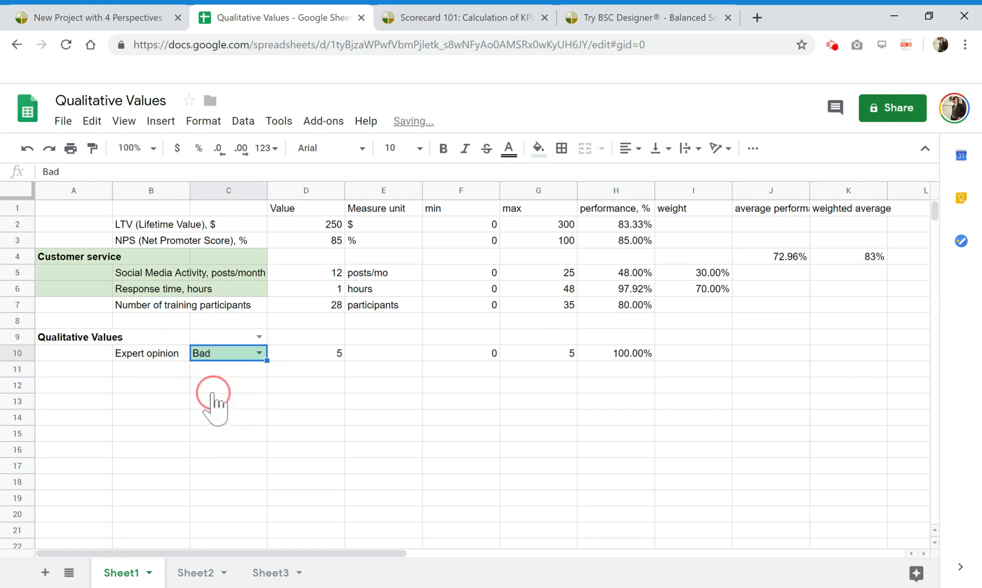
{"action": "left_click", "coordinate": [331, 362]}
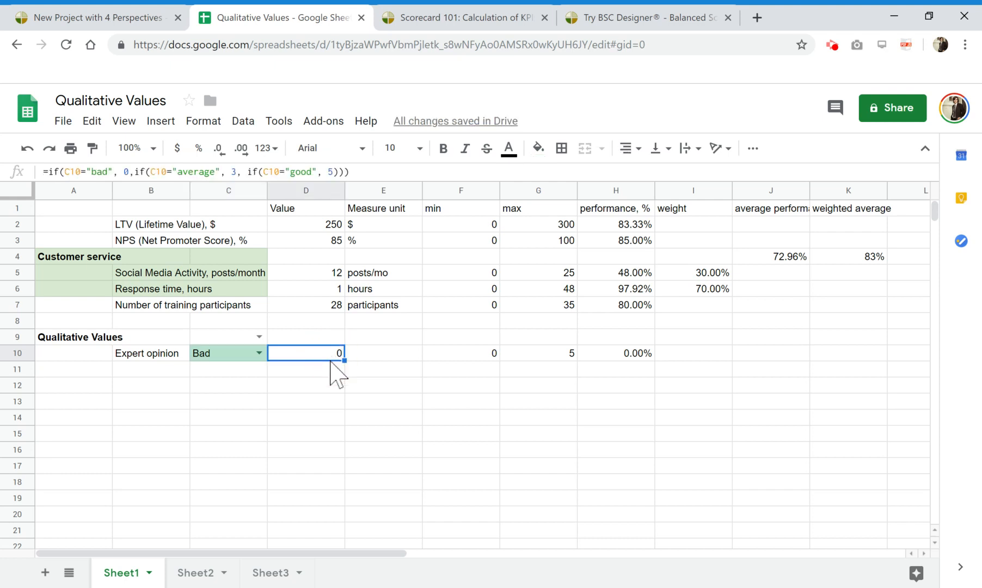
Step: Set the Expert opinion rating to Good and check its performance in H10
{"action": "left_click", "coordinate": [259, 352]}
{"action": "left_click", "coordinate": [227, 412]}
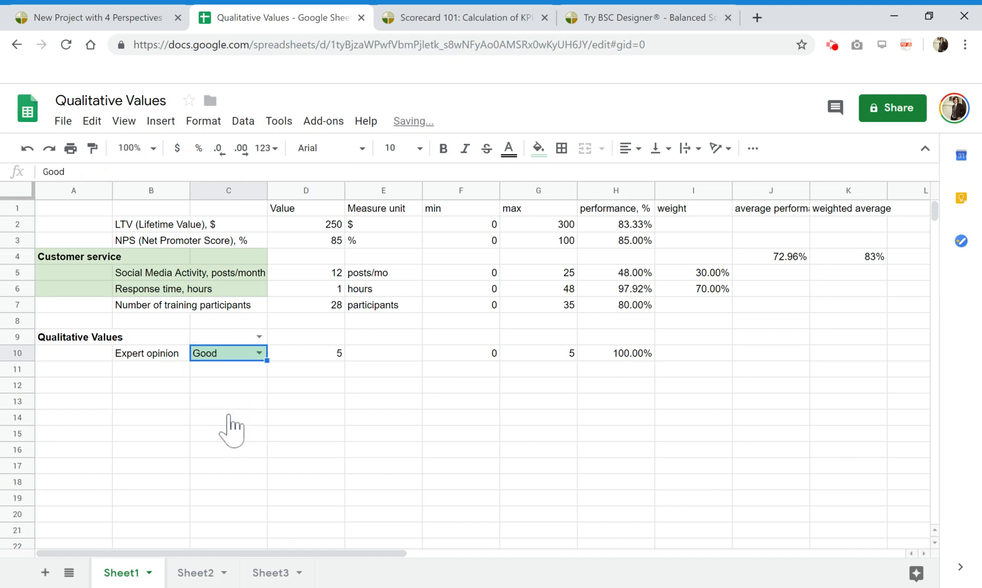
{"action": "left_click", "coordinate": [616, 356]}
Step: Set the Expert opinion rating to Average and inspect its numeric value in D10 and performance formula in H10
{"action": "left_click", "coordinate": [258, 353]}
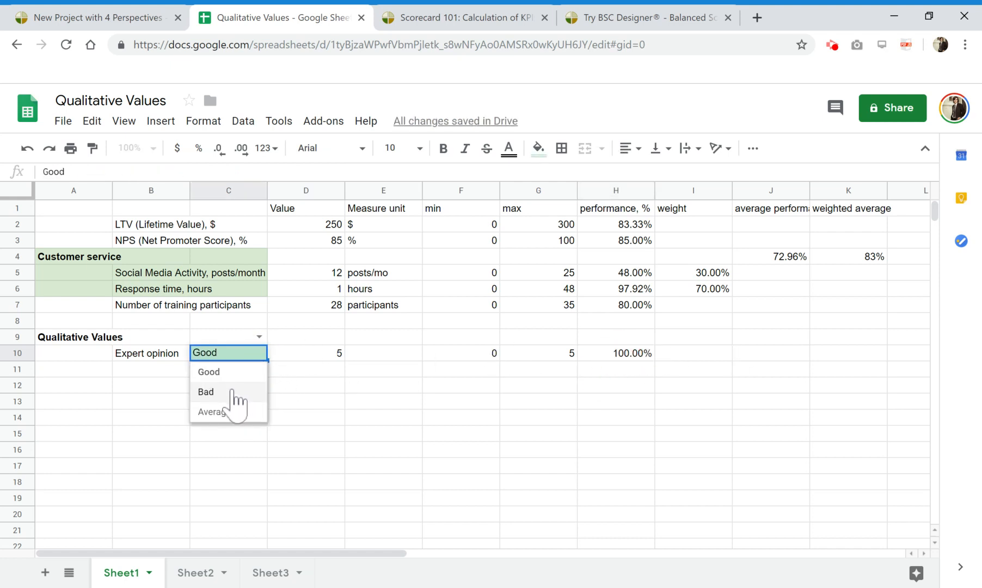
{"action": "left_click", "coordinate": [228, 411]}
{"action": "left_click", "coordinate": [319, 353]}
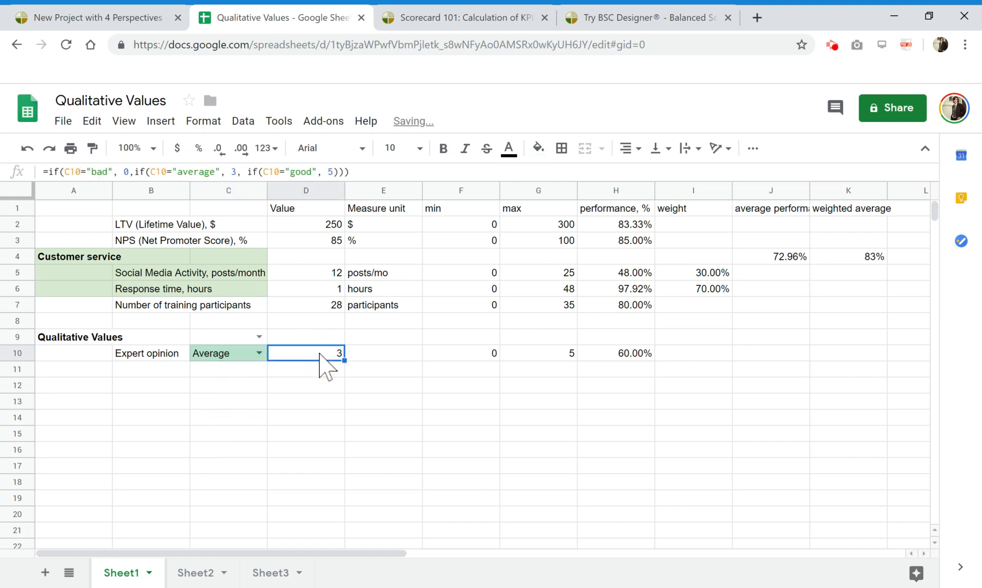
{"action": "left_click", "coordinate": [633, 357]}
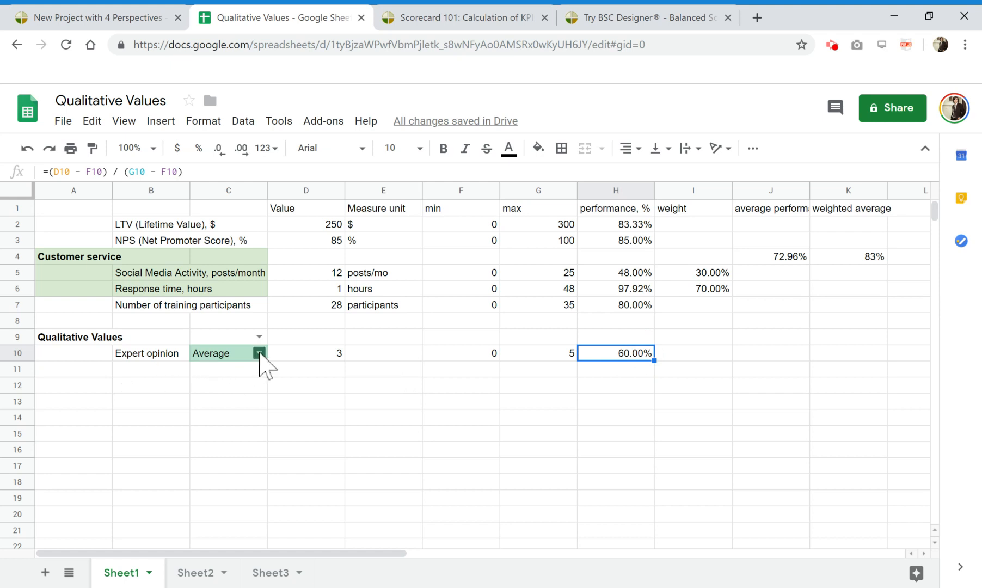
Step: Open Sheet3 and examine the scale that maps the Bad, Average and Good ratings to numbers
{"action": "left_click", "coordinate": [160, 356]}
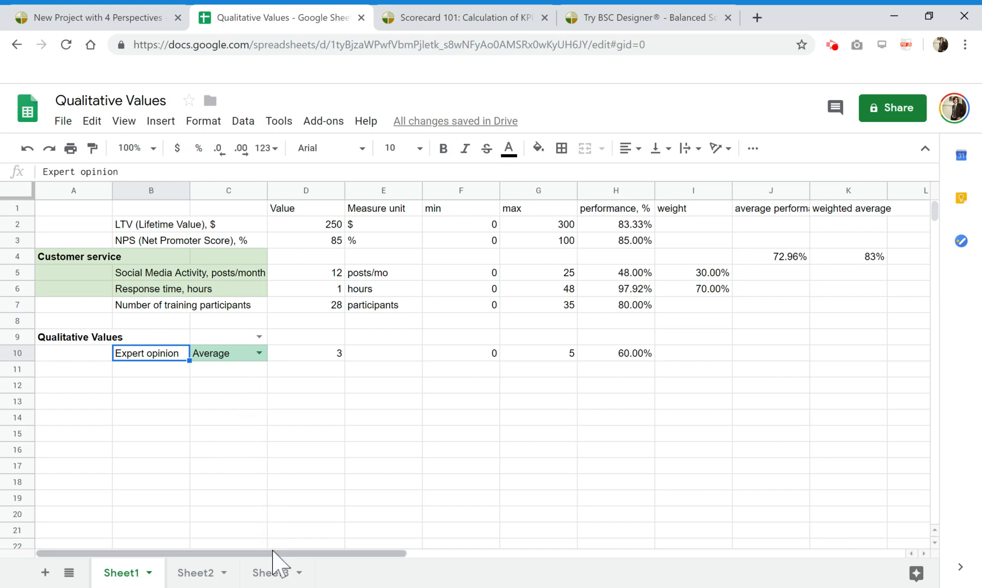
{"action": "left_click", "coordinate": [270, 574]}
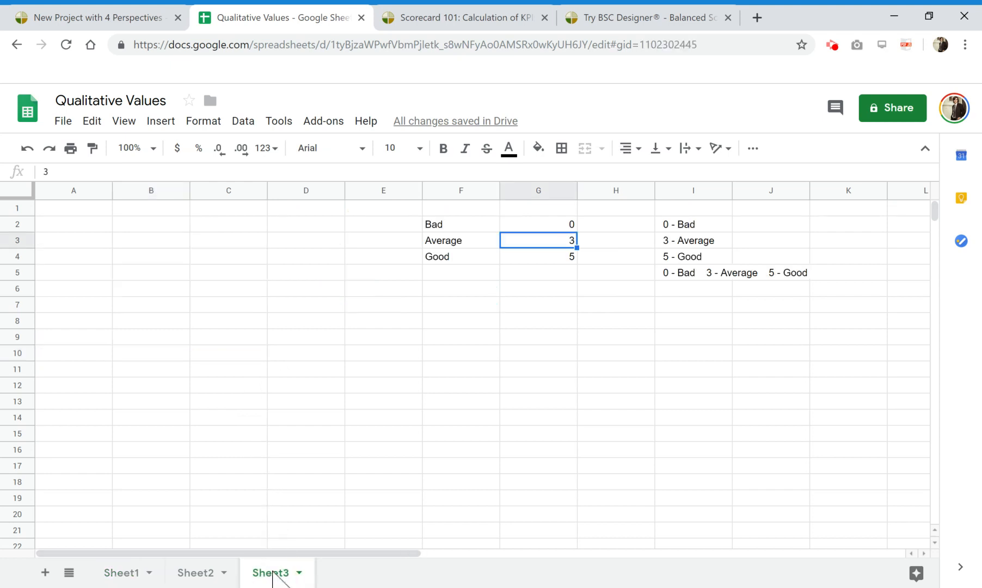
{"action": "left_click", "coordinate": [327, 372]}
{"action": "left_click", "coordinate": [463, 228]}
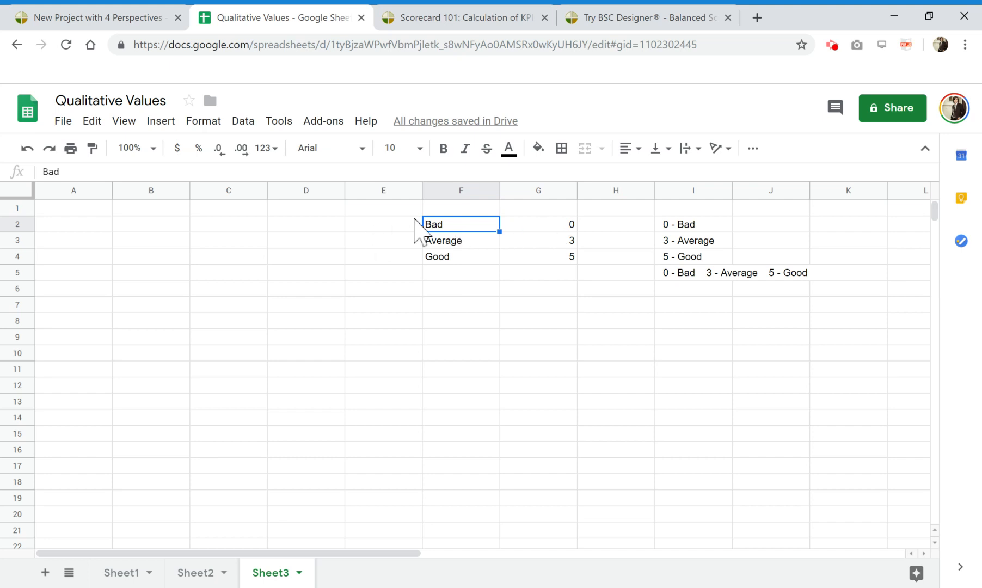
Step: Add the header "Caption" in cell F1 above the rating names on Sheet3
{"action": "left_click", "coordinate": [446, 206]}
{"action": "key", "text": "Return"}
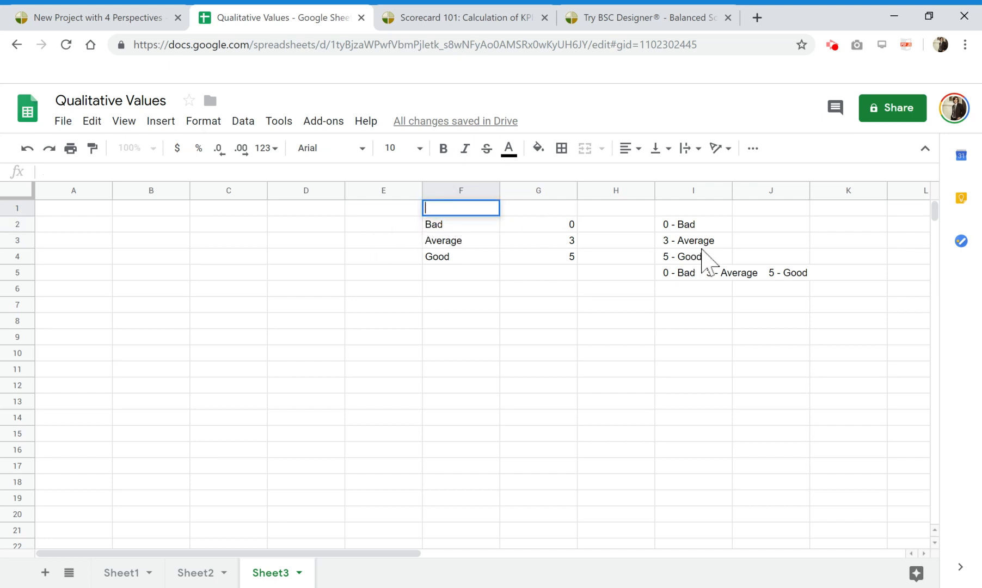
{"action": "key", "text": "Tab"}
{"action": "key", "text": "Left"}
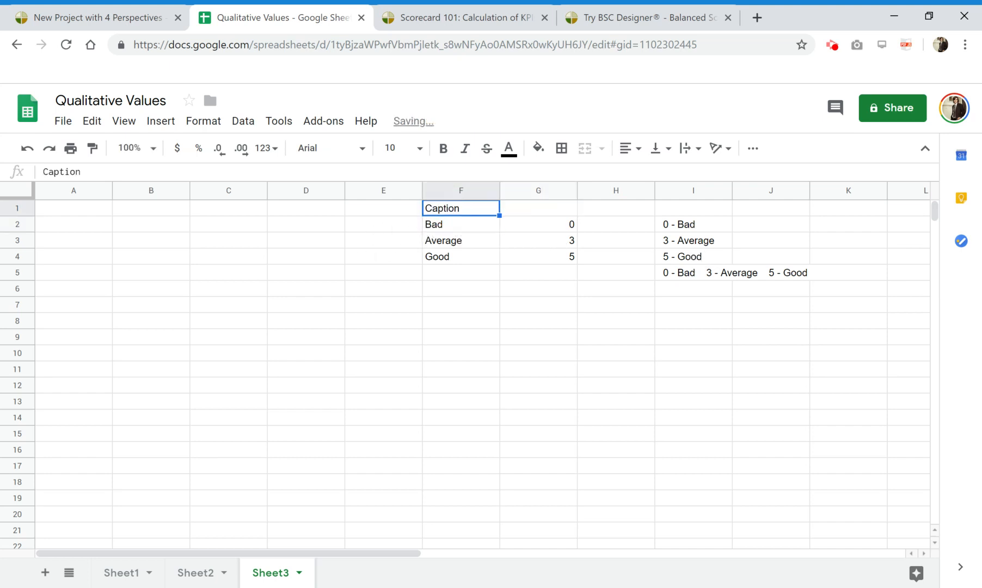
Step: Bold the Caption header in F1 and add a bold "Value" header in G1
{"action": "key", "text": "ctrl+b"}
{"action": "key", "text": "Right"}
{"action": "type", "text": "V"}
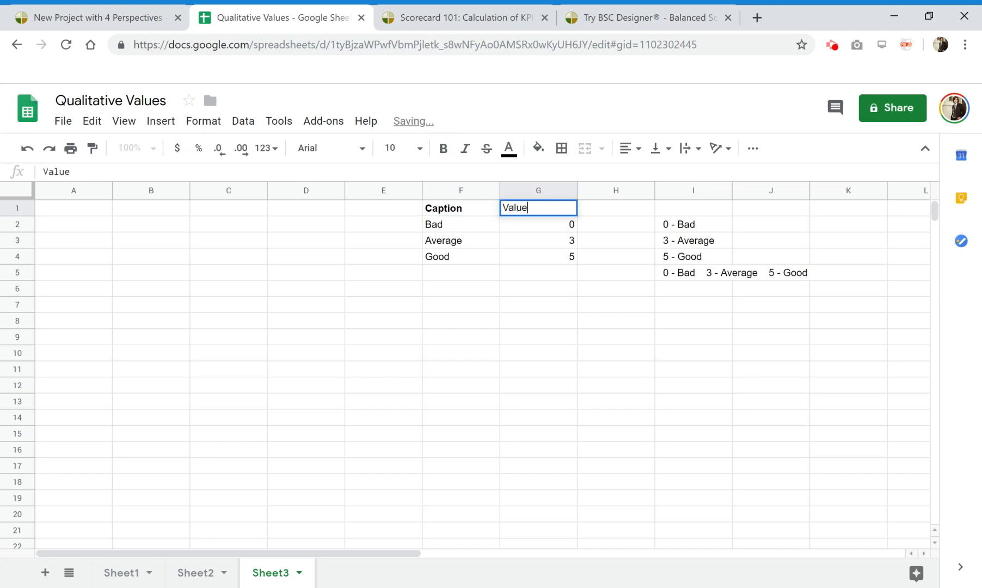
{"action": "key", "text": "Left"}
{"action": "key", "text": "Right"}
{"action": "key", "text": "ctrl+b"}
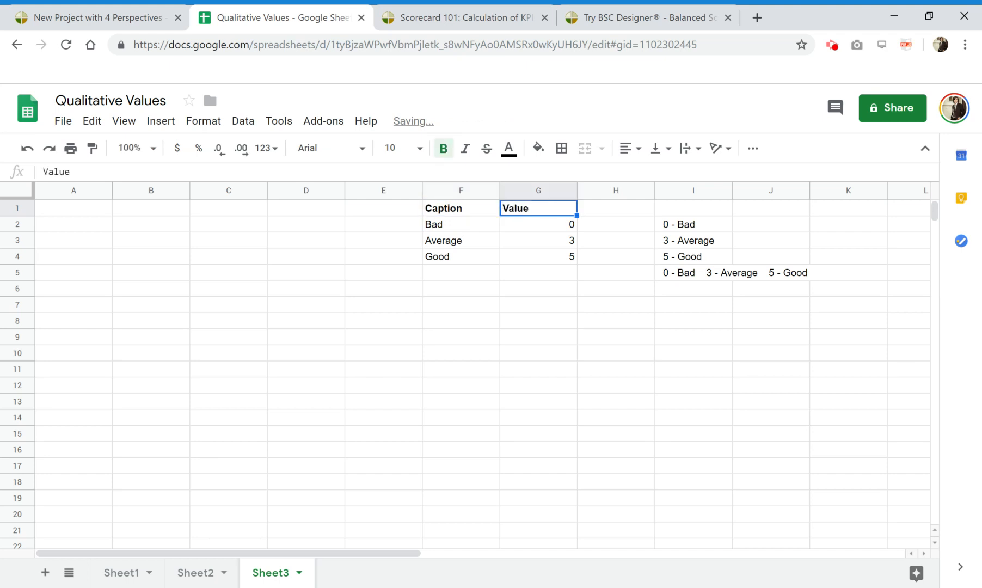
Step: Compare the Bad, Average and Good captions with their numbers in F2:G4
{"action": "left_click", "coordinate": [514, 257]}
{"action": "left_click", "coordinate": [449, 228]}
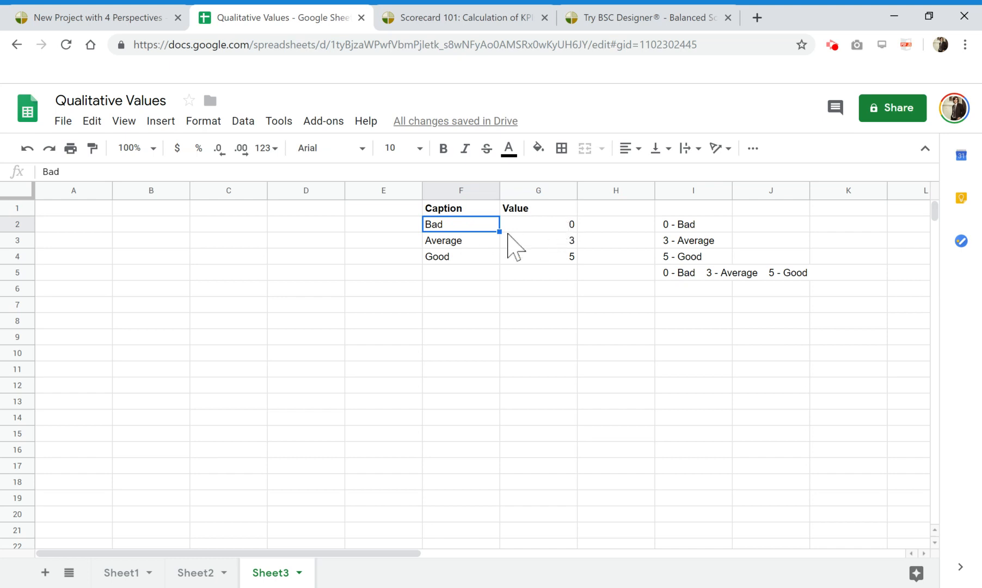
{"action": "left_click", "coordinate": [487, 240]}
{"action": "left_click", "coordinate": [547, 241]}
{"action": "left_click", "coordinate": [492, 258]}
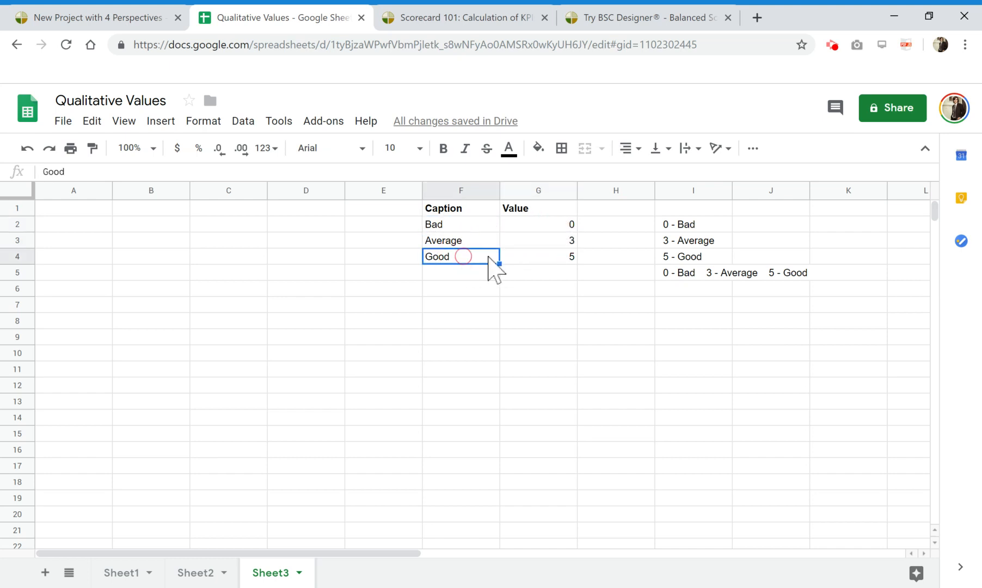
{"action": "left_click", "coordinate": [563, 257]}
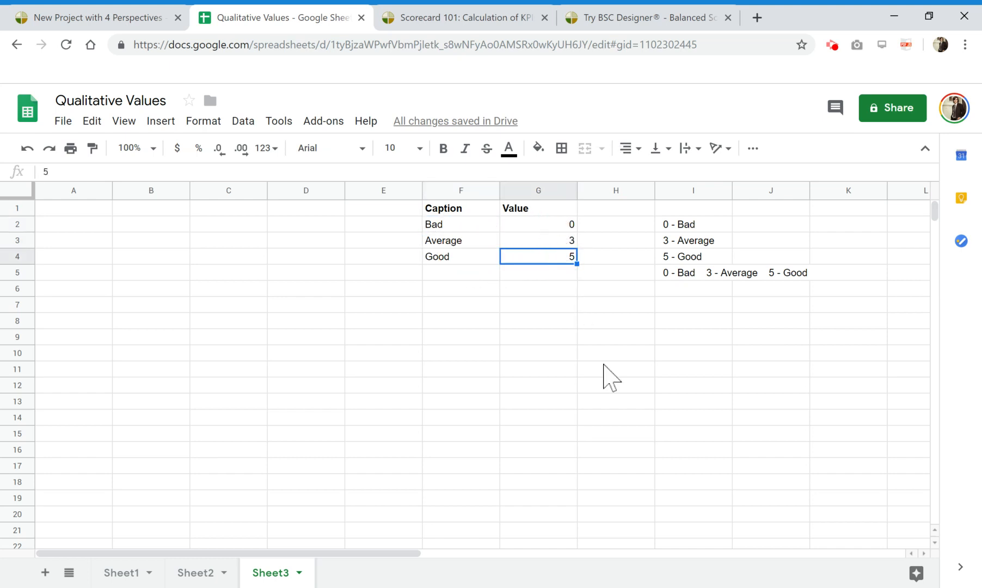
Step: Add a bold "Option 1" label in cell B2
{"action": "left_click", "coordinate": [167, 231]}
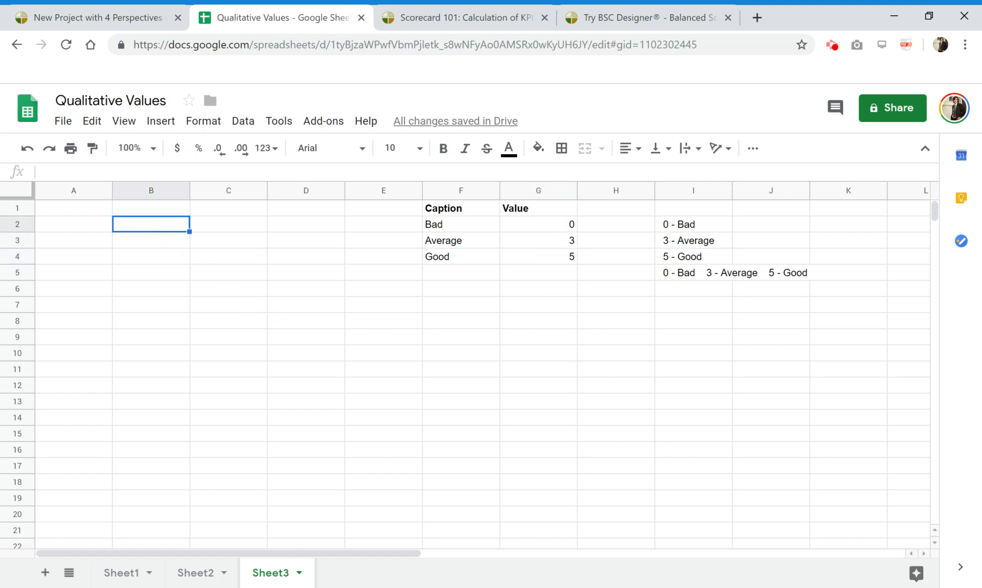
{"action": "type", "text": "0"}
{"action": "key", "text": "Return"}
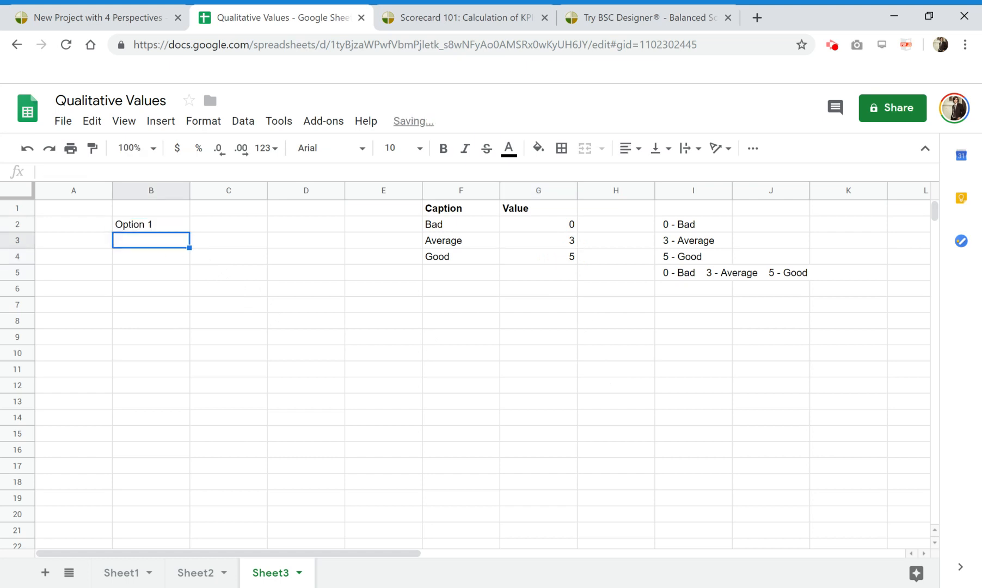
{"action": "key", "text": "Up"}
{"action": "key", "text": "ctrl+b"}
{"action": "key", "text": "Down"}
{"action": "key", "text": "Down"}
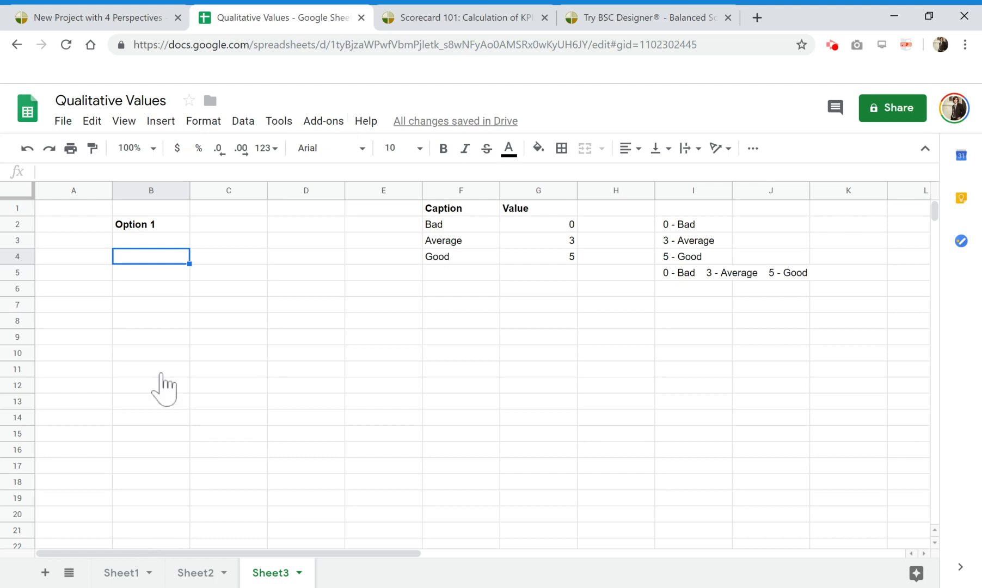
Step: Review the Expert opinion dropdown choices in C10 on Sheet1 and return to Sheet3
{"action": "left_click", "coordinate": [125, 574]}
{"action": "left_click", "coordinate": [221, 384]}
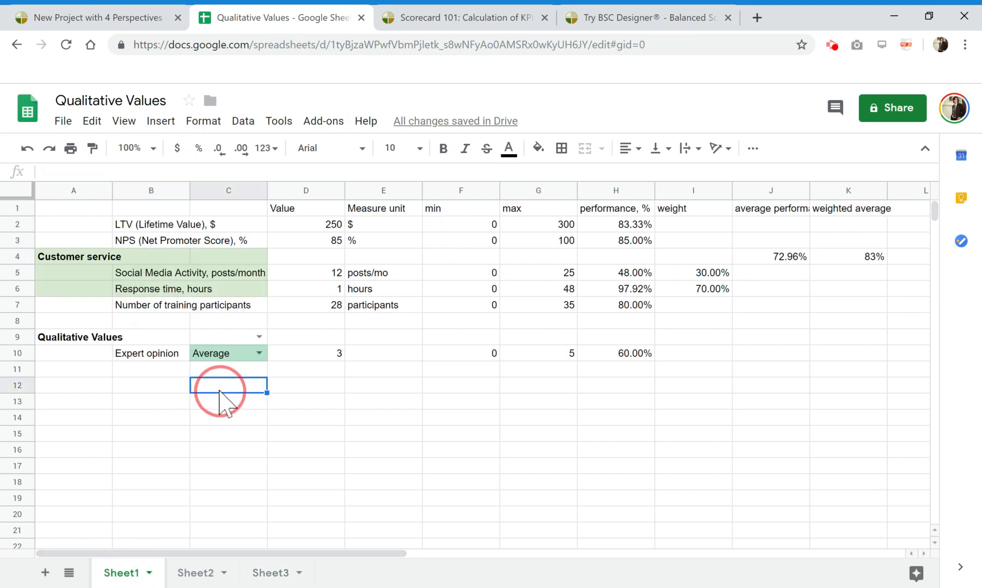
{"action": "left_click", "coordinate": [259, 352]}
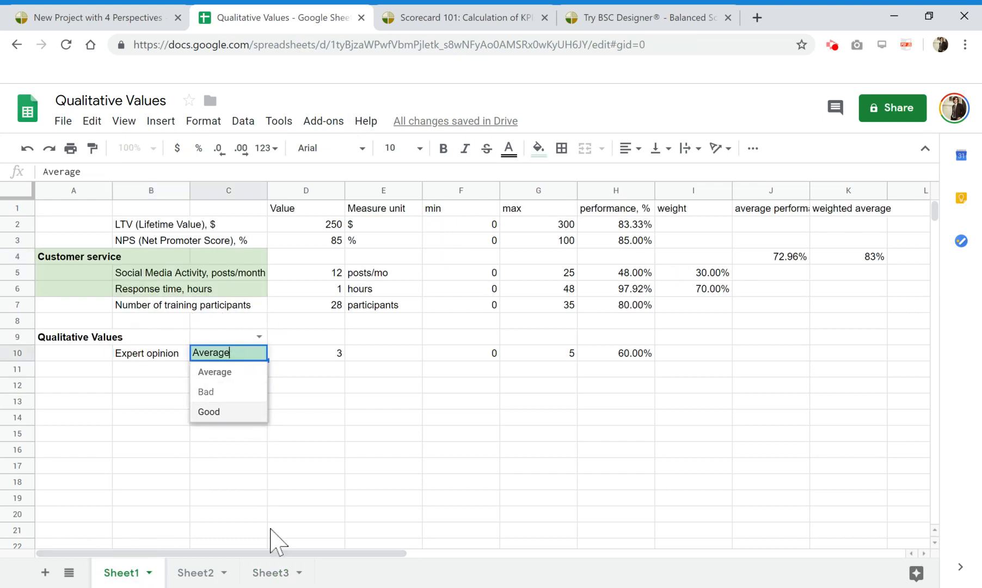
{"action": "left_click", "coordinate": [272, 573]}
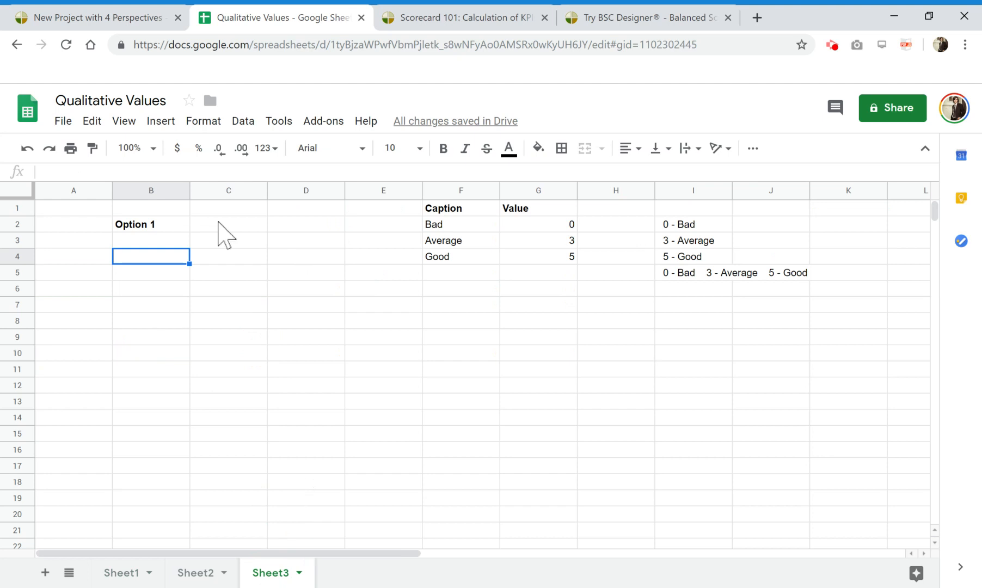
Step: Add data validation to B4 on Sheet3 with a dropdown list taken from the range F2:F4
{"action": "left_click", "coordinate": [243, 121]}
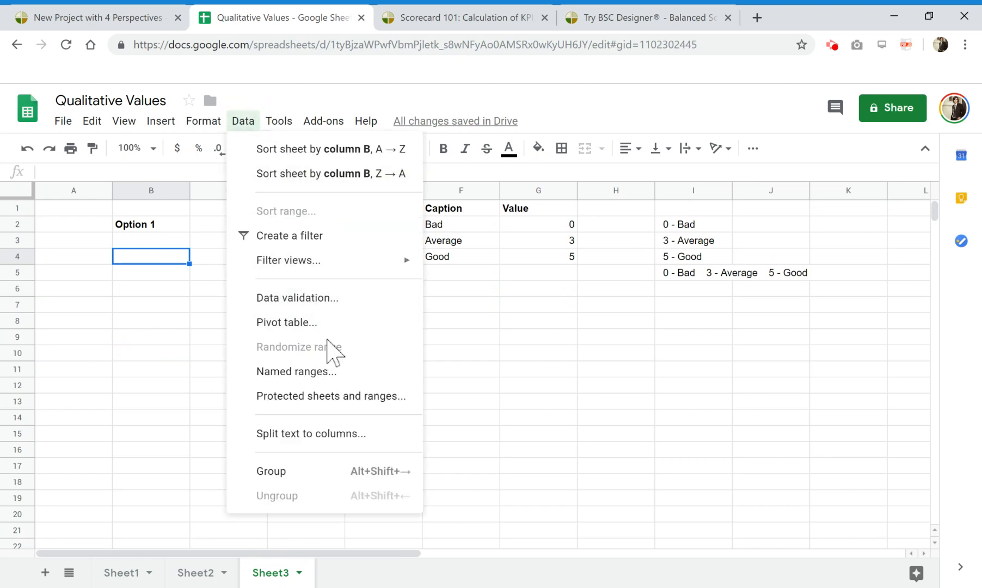
{"action": "left_click", "coordinate": [311, 302]}
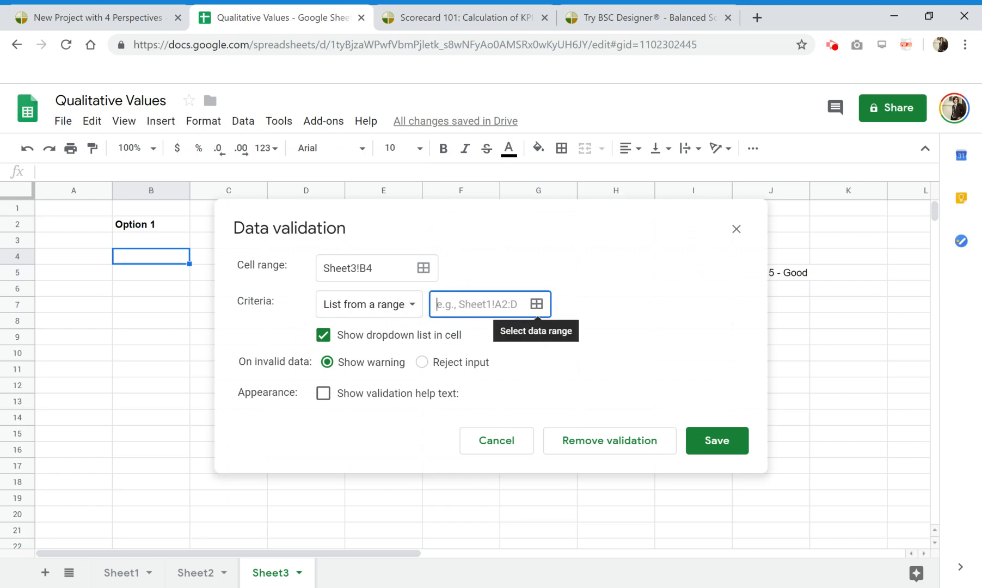
{"action": "left_click", "coordinate": [537, 305]}
{"action": "left_click_drag", "start_coordinate": [427, 202], "coordinate": [435, 329]}
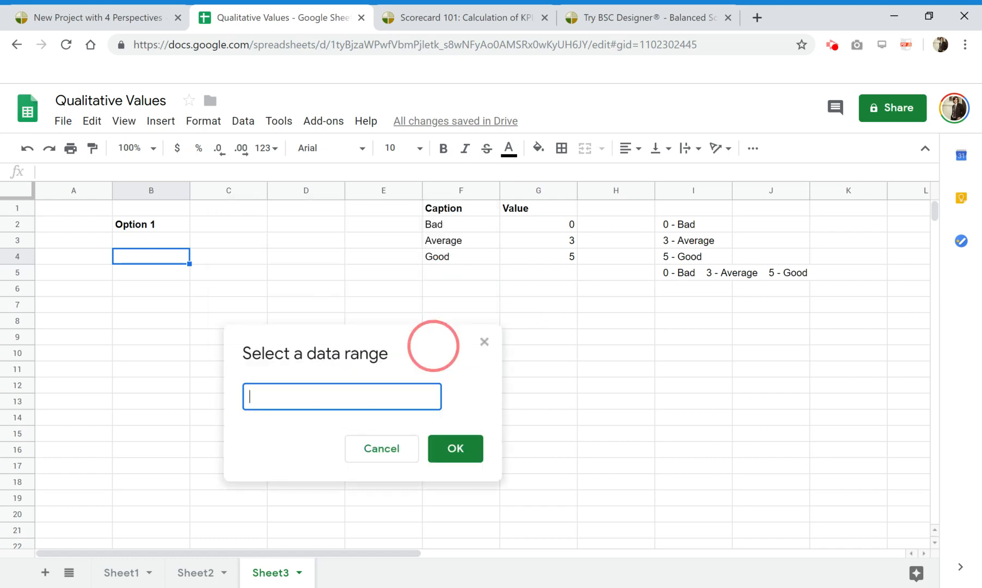
{"action": "left_click", "coordinate": [474, 227]}
{"action": "left_click_drag", "start_coordinate": [473, 235], "coordinate": [472, 260]}
{"action": "left_click", "coordinate": [456, 448]}
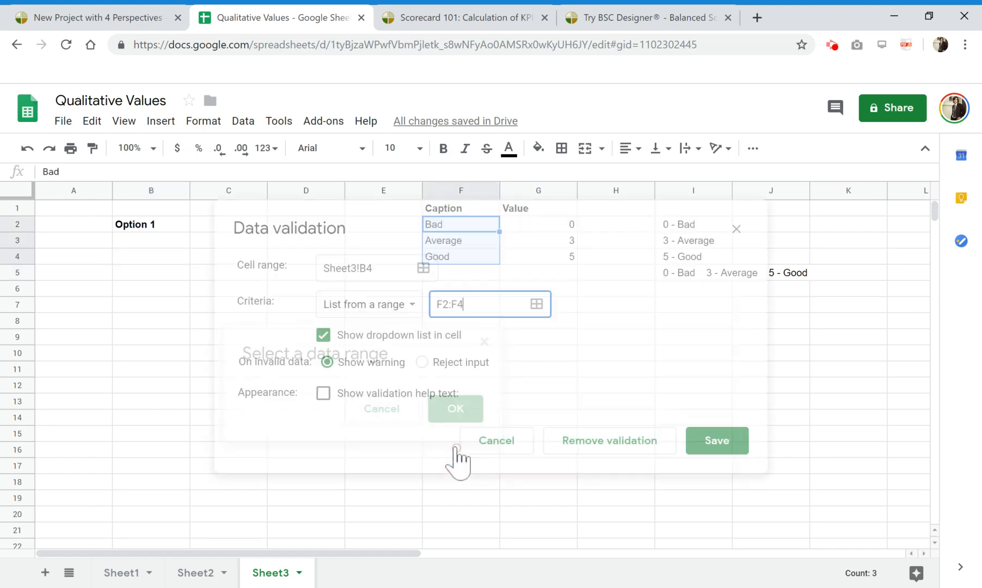
{"action": "left_click", "coordinate": [724, 440]}
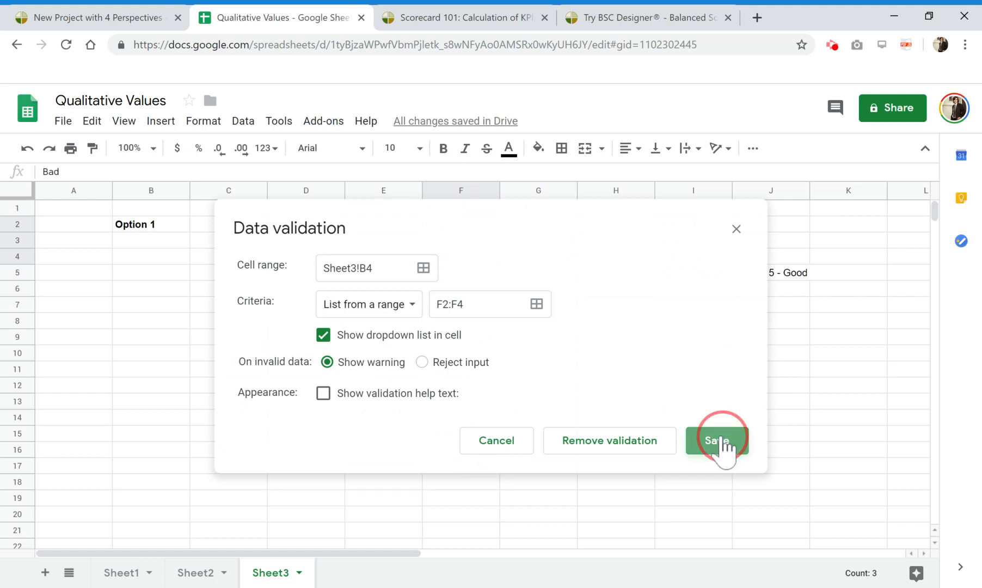
Step: Test the dropdown in B4 by choosing Bad, Average, Good and finally Bad again
{"action": "left_click", "coordinate": [203, 289]}
{"action": "left_click", "coordinate": [180, 255]}
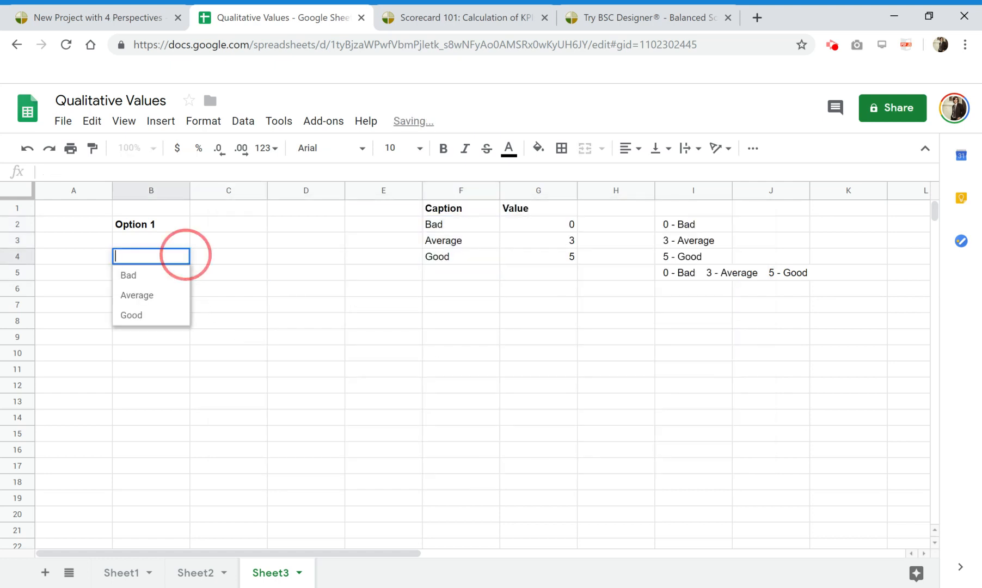
{"action": "left_click", "coordinate": [155, 276]}
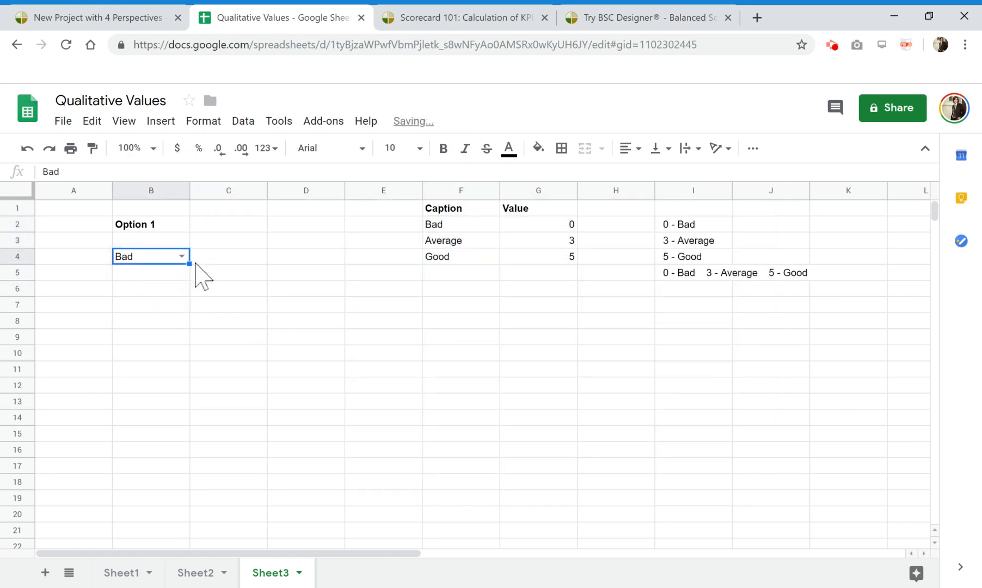
{"action": "left_click", "coordinate": [183, 256]}
{"action": "left_click", "coordinate": [159, 295]}
{"action": "left_click", "coordinate": [182, 256]}
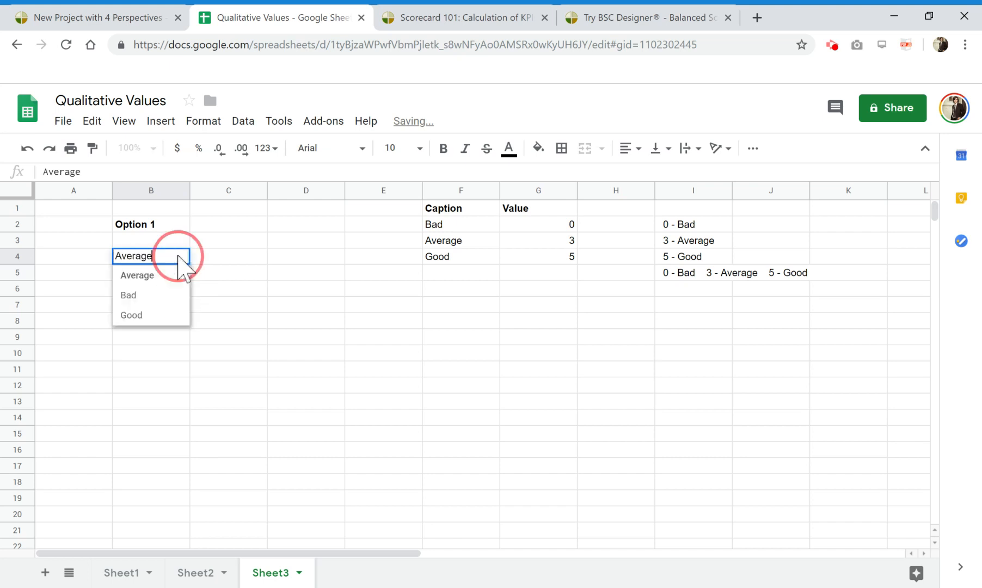
{"action": "left_click", "coordinate": [166, 316]}
{"action": "left_click", "coordinate": [185, 254]}
{"action": "left_click", "coordinate": [158, 277]}
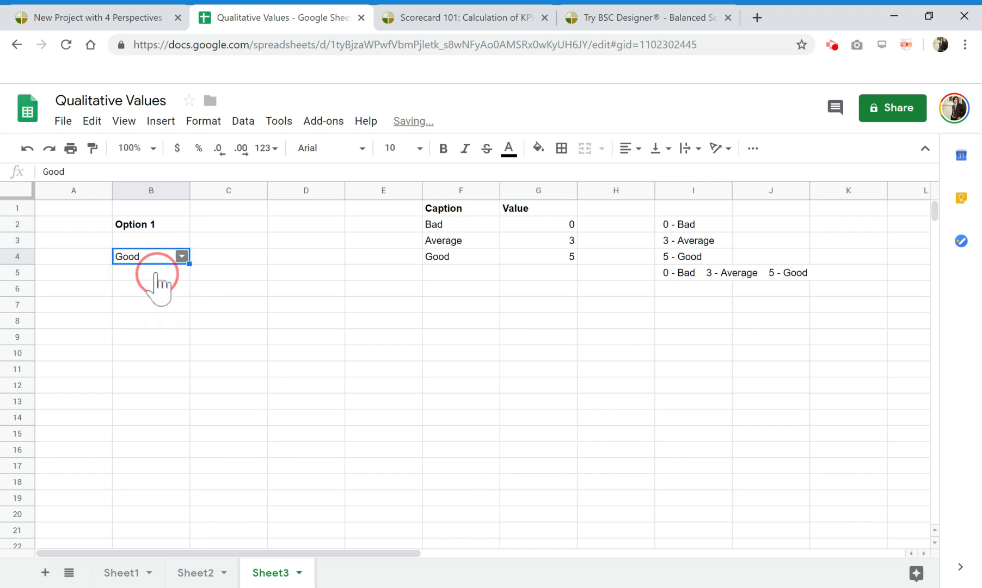
{"action": "left_click", "coordinate": [182, 255]}
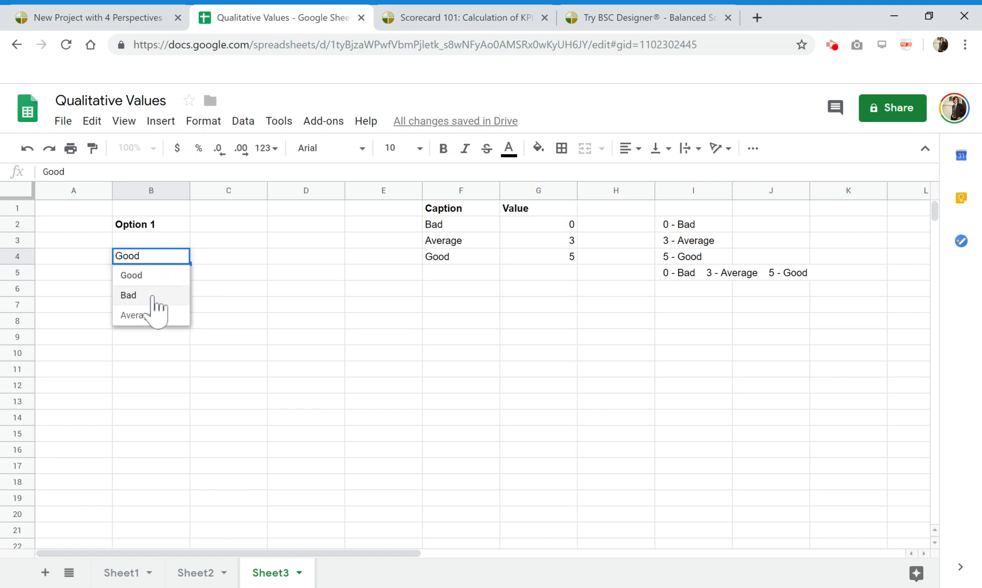
{"action": "left_click", "coordinate": [155, 295]}
{"action": "left_click", "coordinate": [210, 275]}
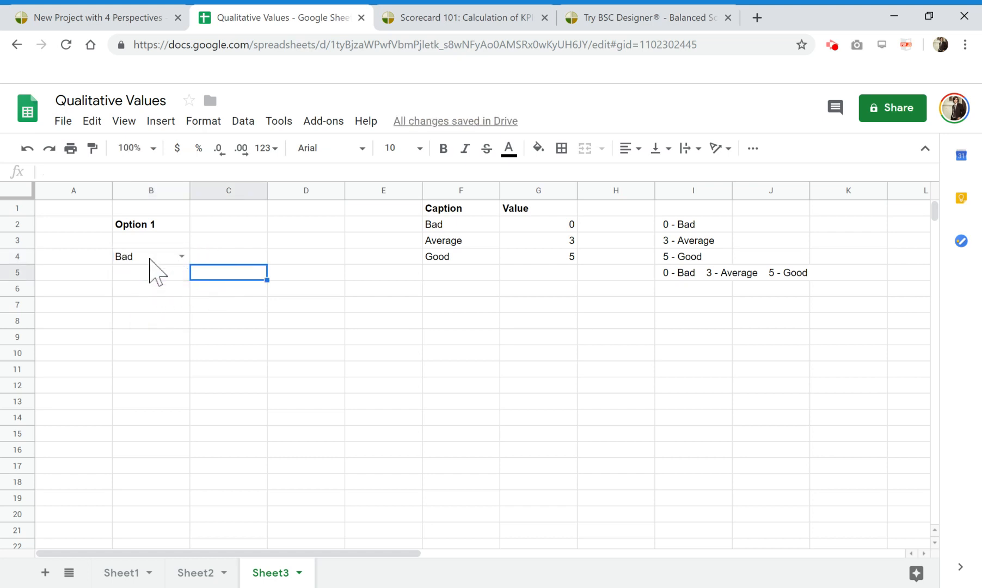
Step: Set the rating in B4 to Average
{"action": "left_click", "coordinate": [150, 259]}
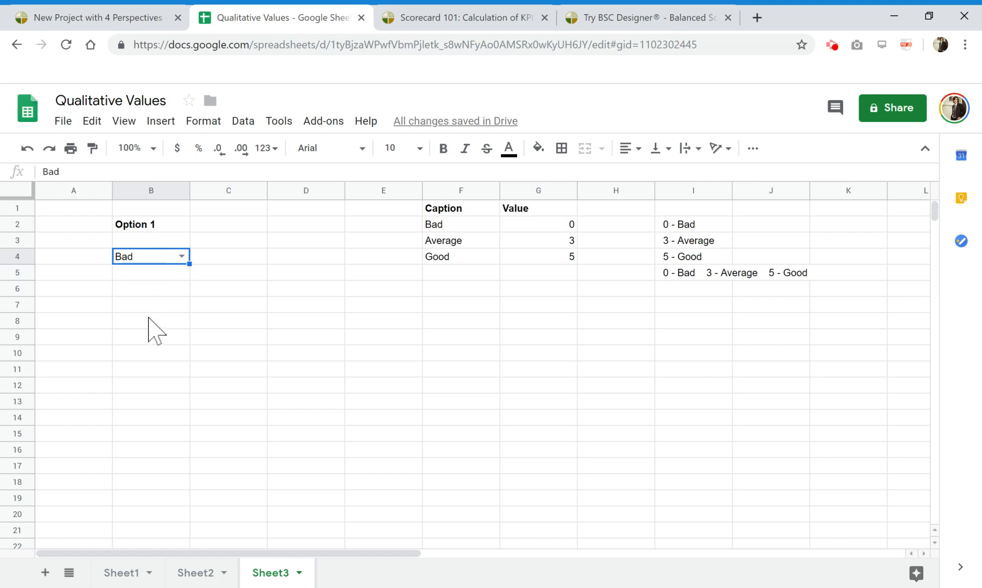
{"action": "left_click", "coordinate": [182, 256]}
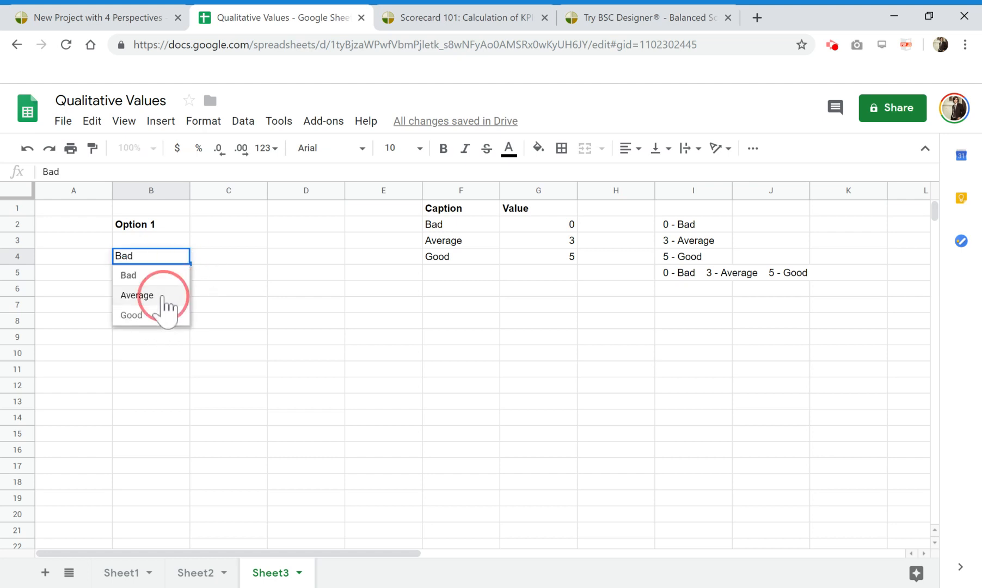
{"action": "left_click", "coordinate": [162, 298]}
Step: Inspect the nested IF formula in D10 on Sheet1 and return to Sheet3
{"action": "left_click", "coordinate": [158, 574]}
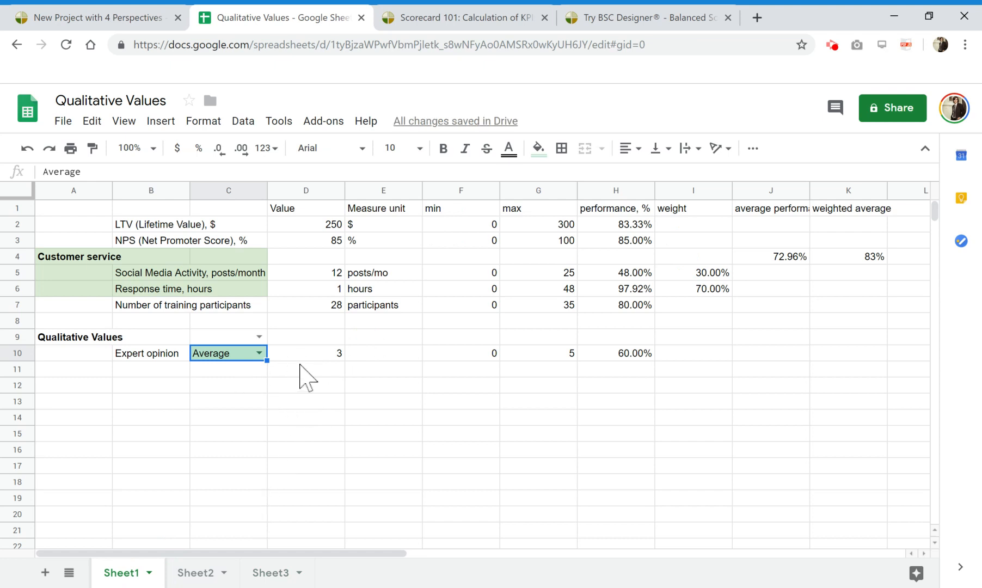
{"action": "left_click", "coordinate": [321, 358]}
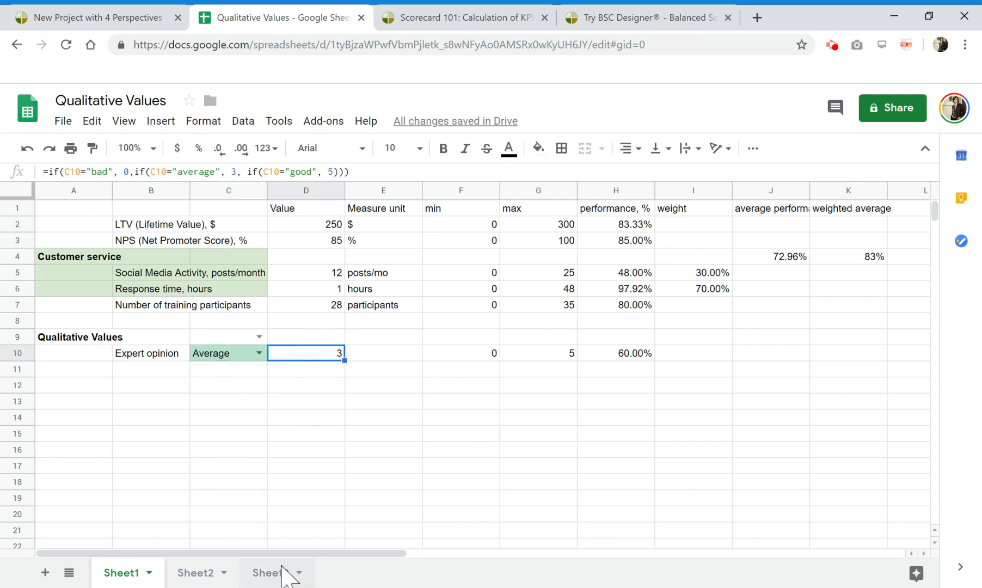
{"action": "left_click", "coordinate": [278, 572]}
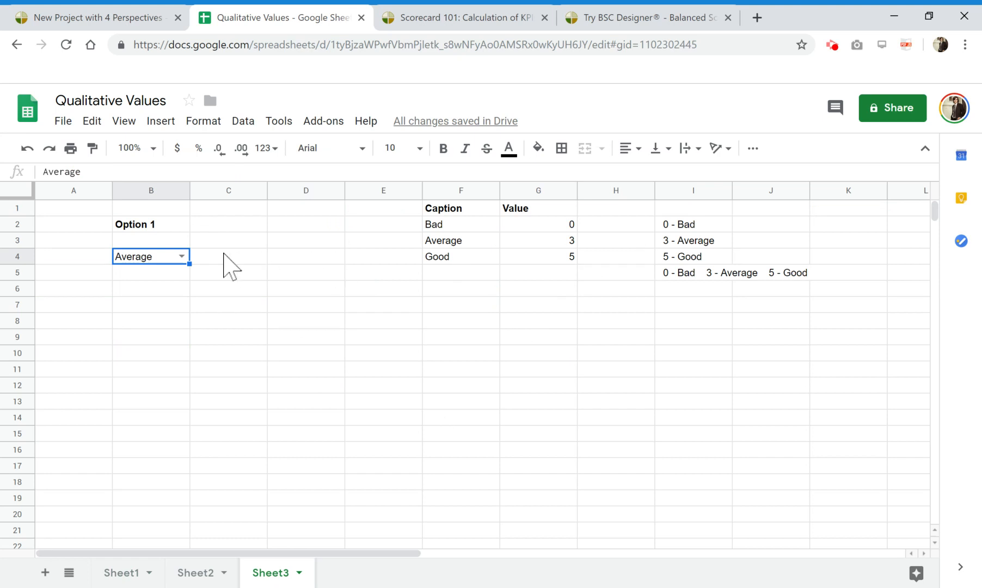
Step: Switch the rating in B4 to Bad and back to Average
{"action": "left_click", "coordinate": [196, 263]}
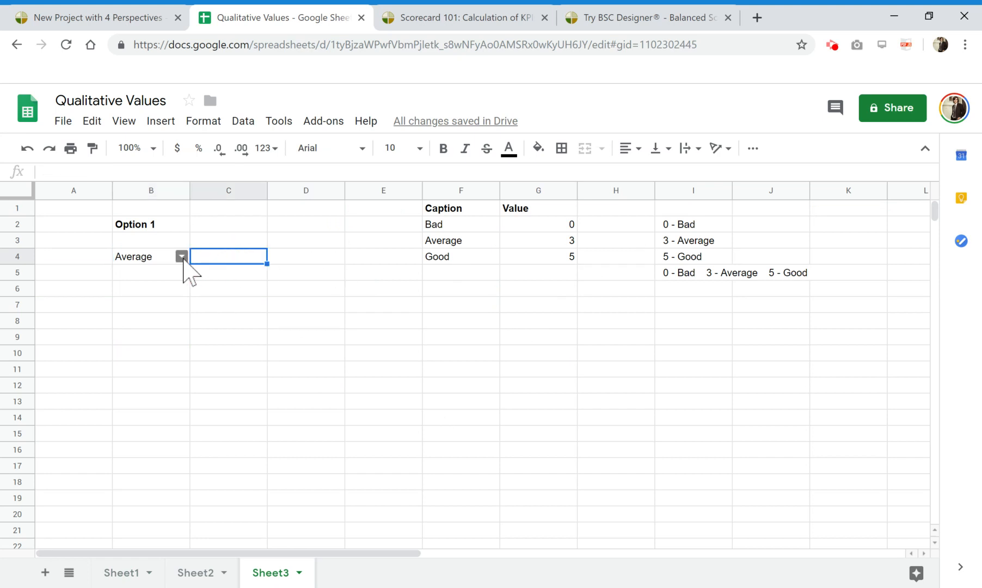
{"action": "left_click", "coordinate": [181, 257]}
{"action": "left_click", "coordinate": [146, 294]}
{"action": "left_click", "coordinate": [214, 263]}
{"action": "left_click", "coordinate": [181, 256]}
{"action": "left_click", "coordinate": [155, 295]}
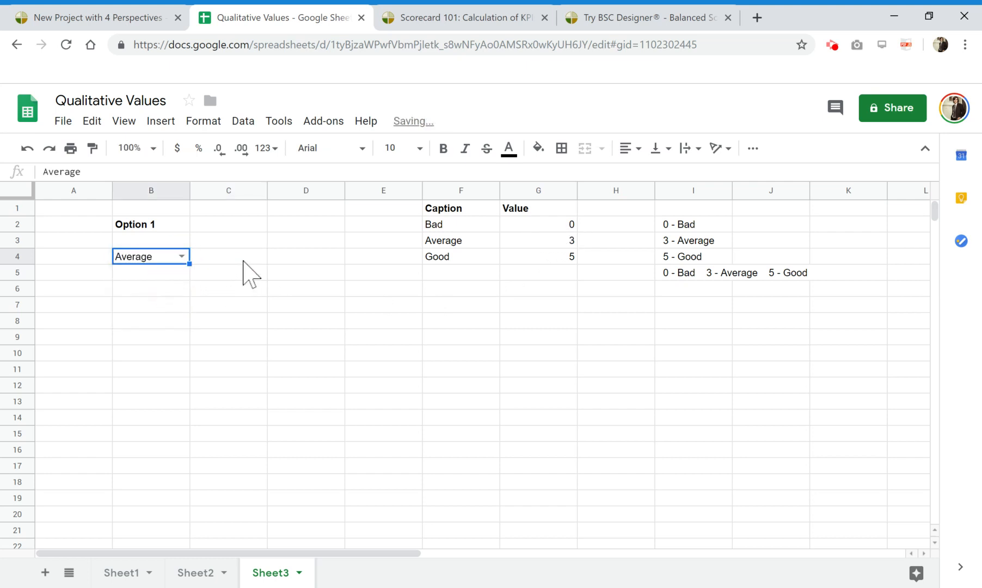
Step: Begin a formula in cell C4, next to the rating dropdown, with =IF(
{"action": "left_click", "coordinate": [246, 257]}
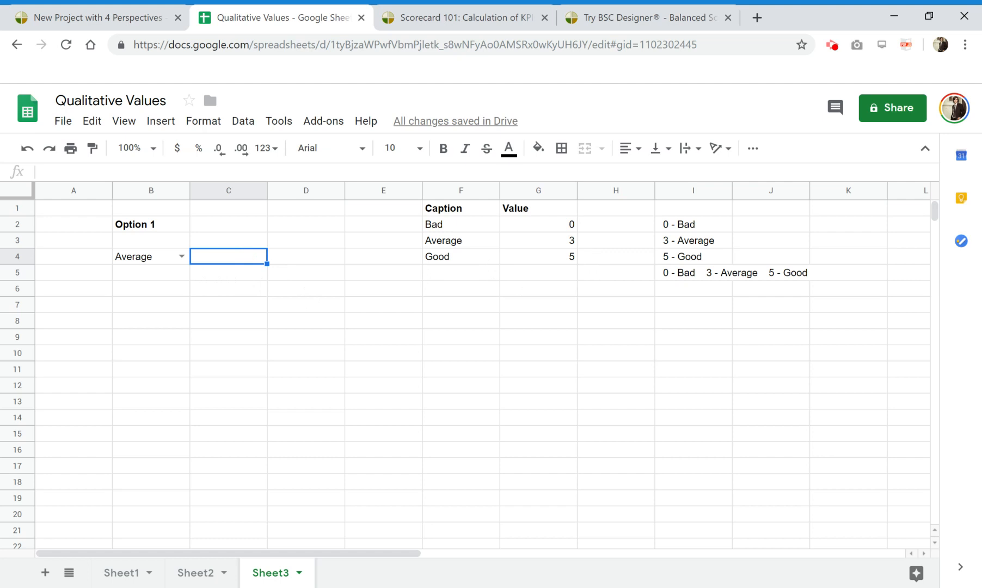
{"action": "left_click", "coordinate": [279, 121]}
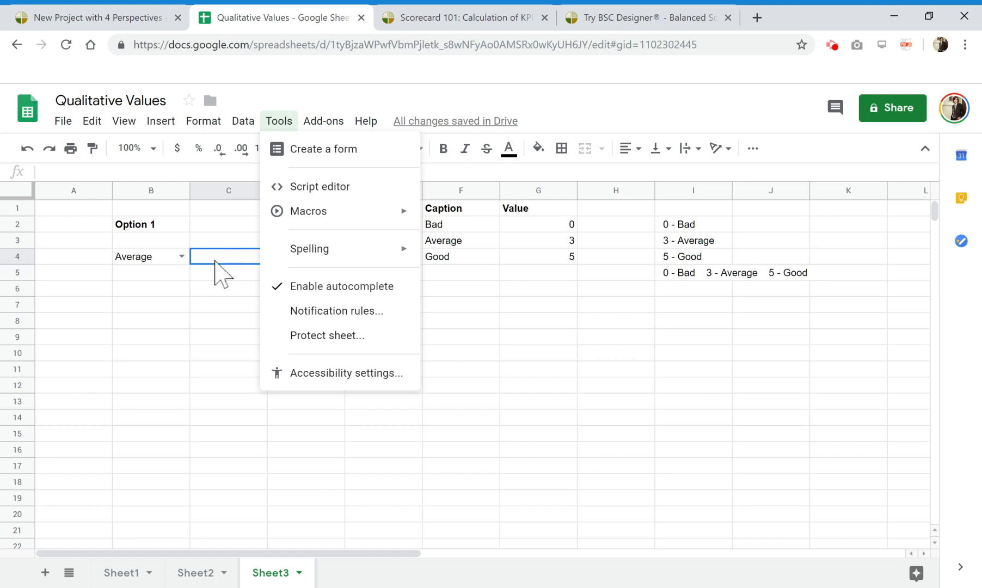
{"action": "key", "text": "Escape"}
{"action": "left_click", "coordinate": [234, 260]}
{"action": "type", "text": "IF("}
{"action": "left_click", "coordinate": [114, 171]}
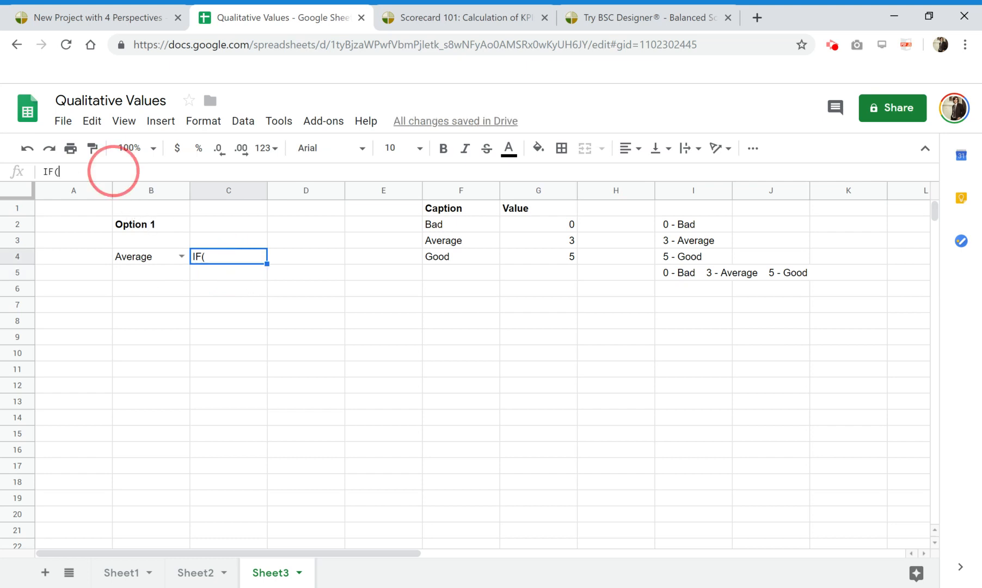
{"action": "key", "text": "Home"}
{"action": "type", "text": "="}
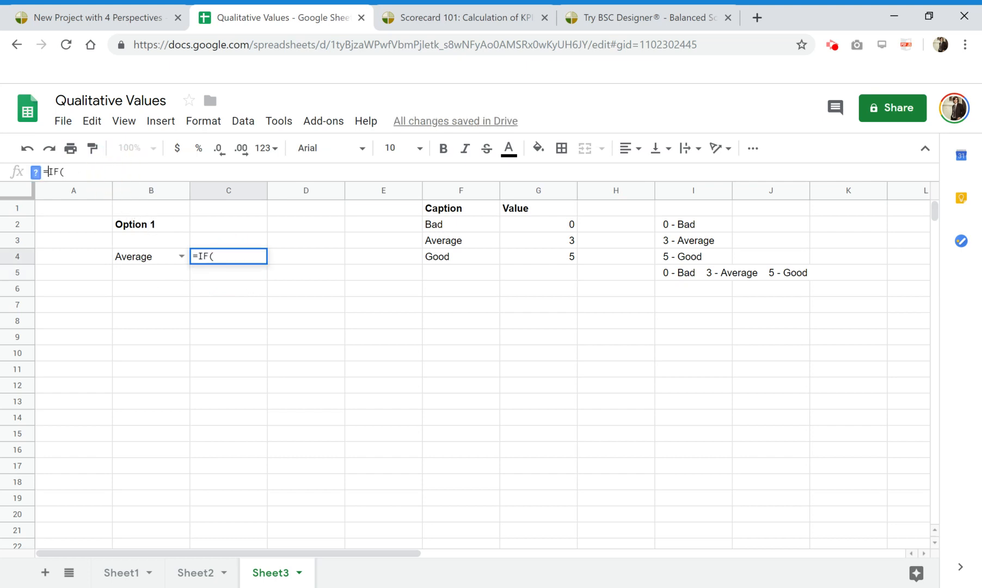
Step: Complete the formula in C4 as =IF(B4=F2, 0) so that a Bad rating converts to 0
{"action": "left_click", "coordinate": [122, 172]}
{"action": "left_click", "coordinate": [155, 257]}
{"action": "type", "text": "="}
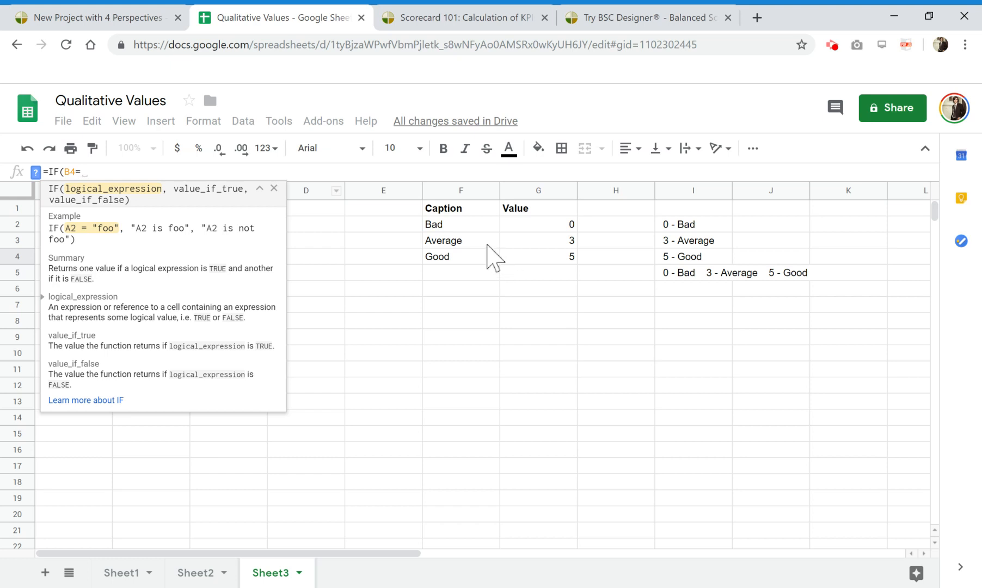
{"action": "left_click", "coordinate": [454, 223]}
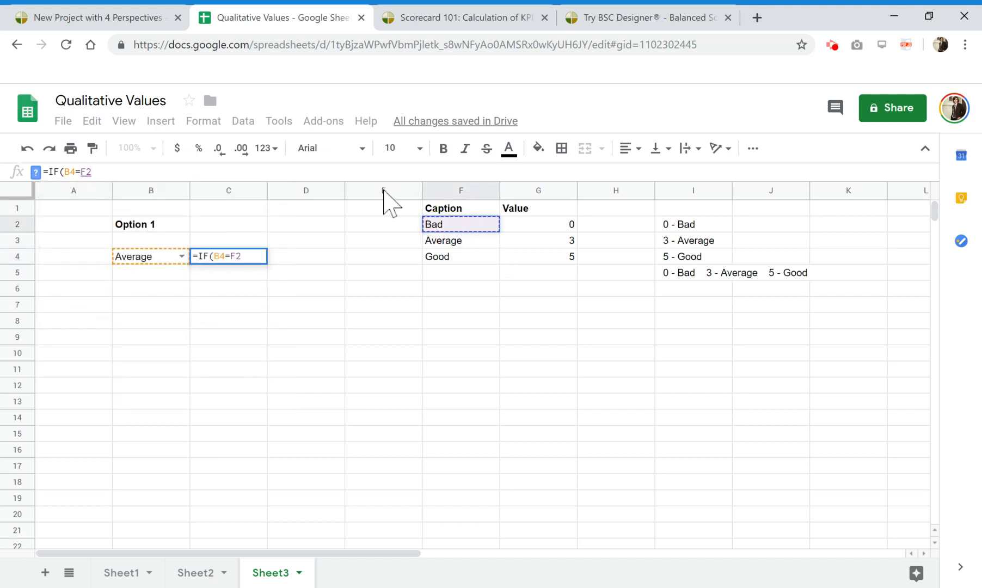
{"action": "type", "text": ", "}
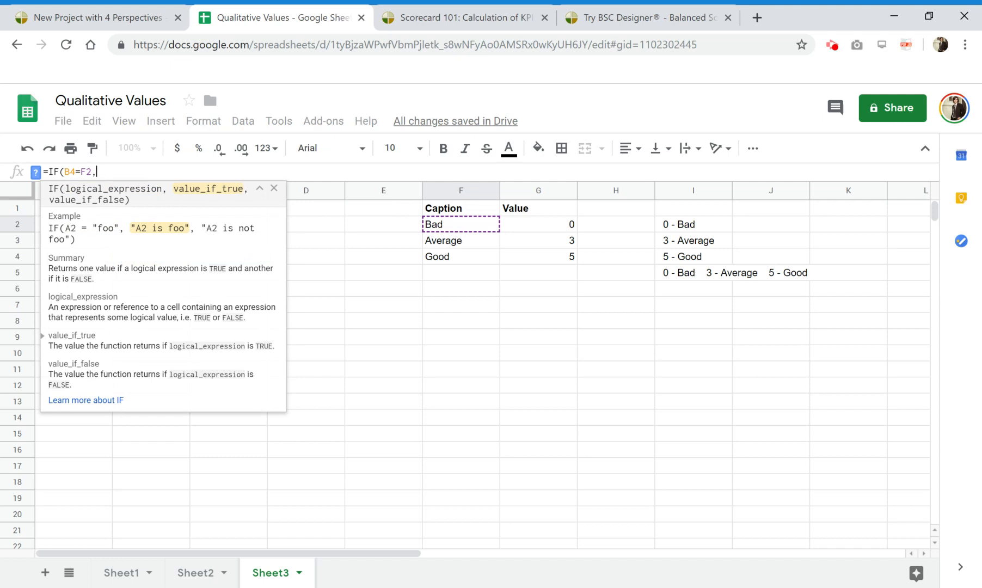
{"action": "type", "text": "0)"}
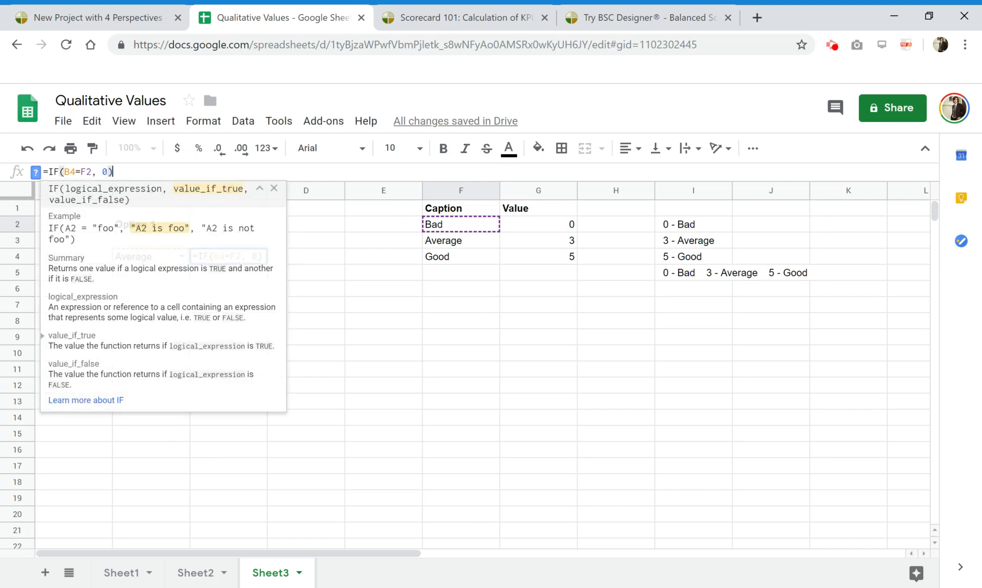
{"action": "key", "text": "Return"}
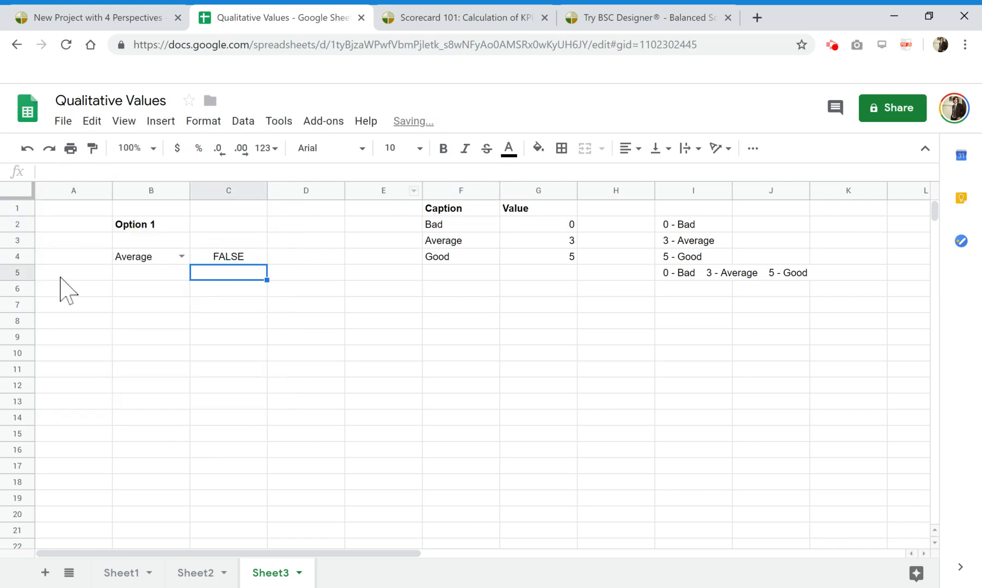
Step: Test the C4 formula by setting the rating in B4 to Bad and back to Average
{"action": "left_click", "coordinate": [182, 257]}
{"action": "left_click", "coordinate": [150, 297]}
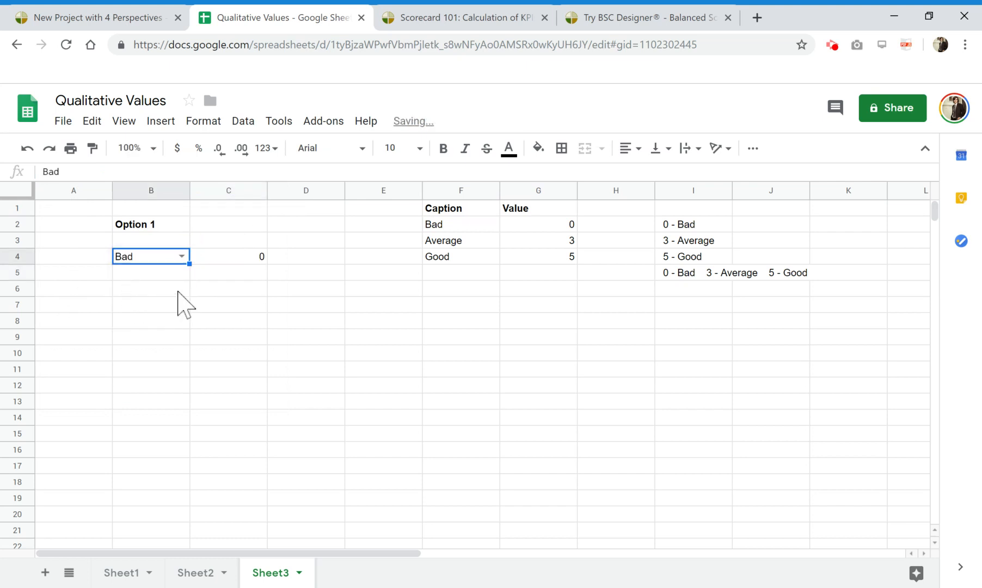
{"action": "left_click", "coordinate": [241, 256]}
{"action": "left_click", "coordinate": [57, 175]}
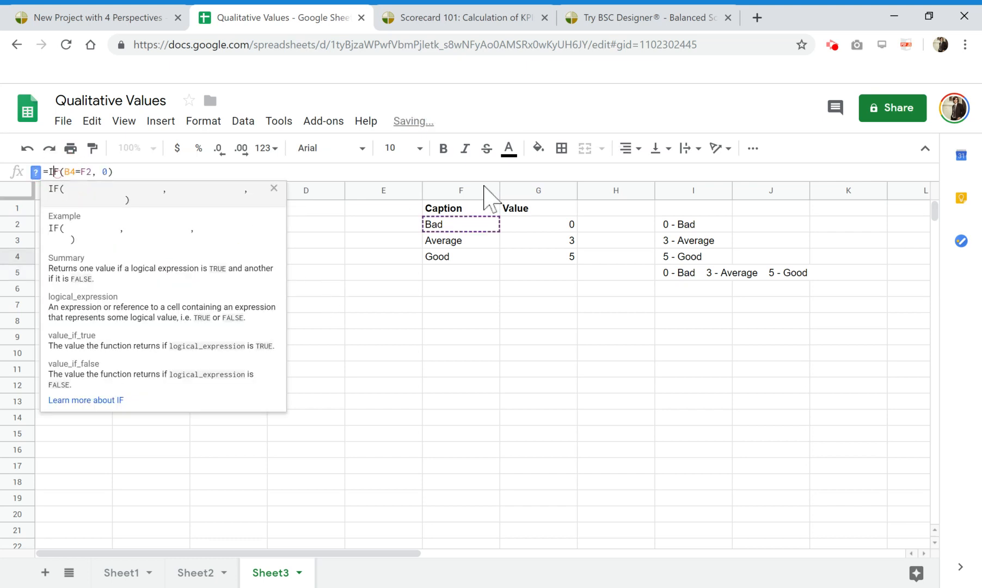
{"action": "key", "text": "Escape"}
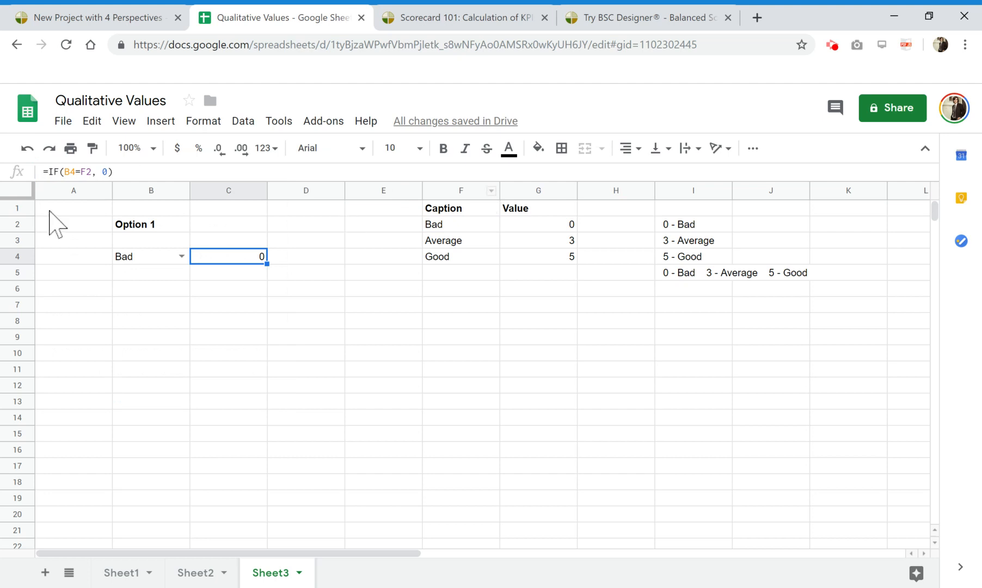
{"action": "left_click", "coordinate": [184, 255]}
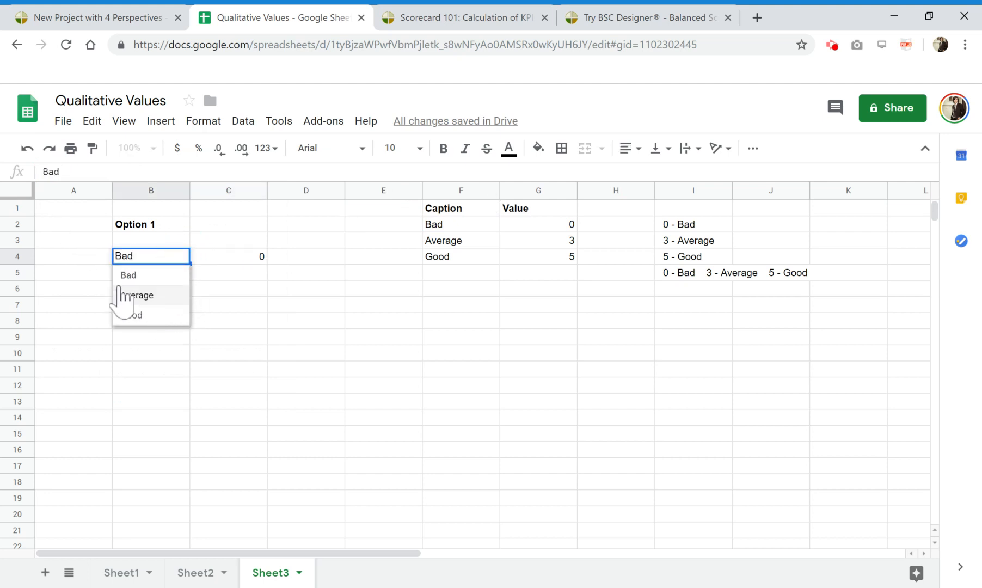
{"action": "left_click", "coordinate": [144, 297]}
Step: Nest the C4 formula inside a second condition for Average, making it =If(B4=F3,G3 , IF(B4=F2, 0))
{"action": "left_click", "coordinate": [235, 259]}
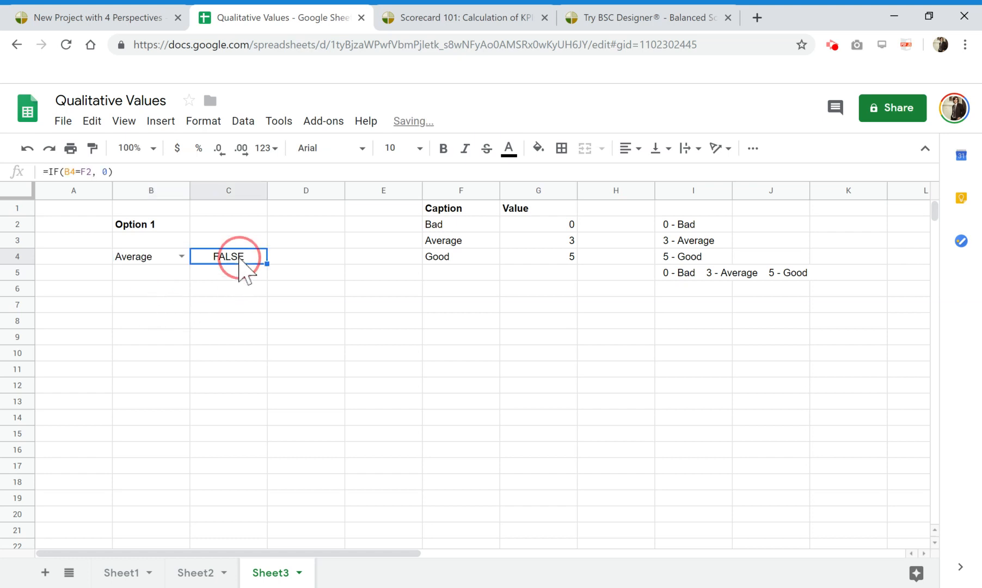
{"action": "left_click", "coordinate": [63, 171]}
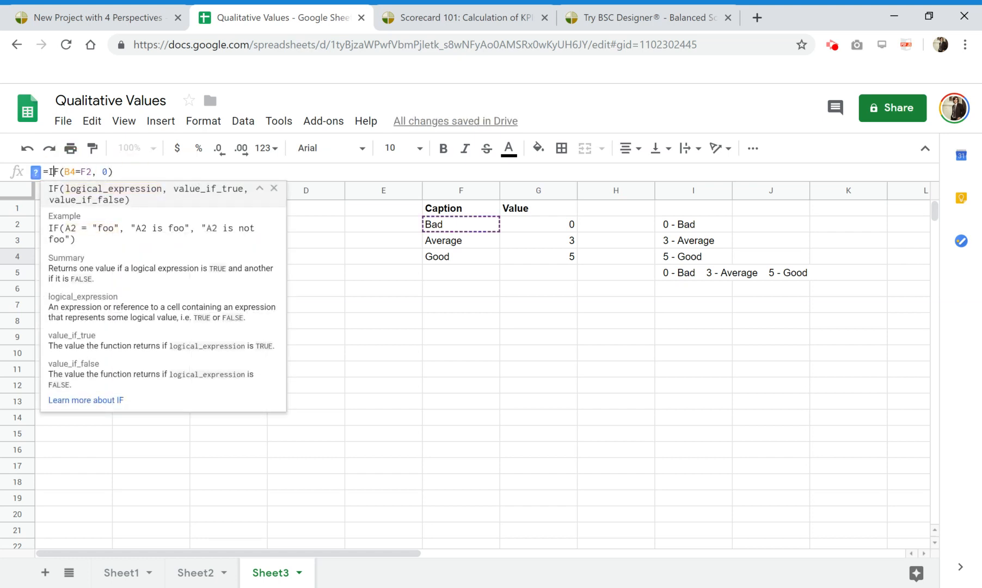
{"action": "type", "text": "If("}
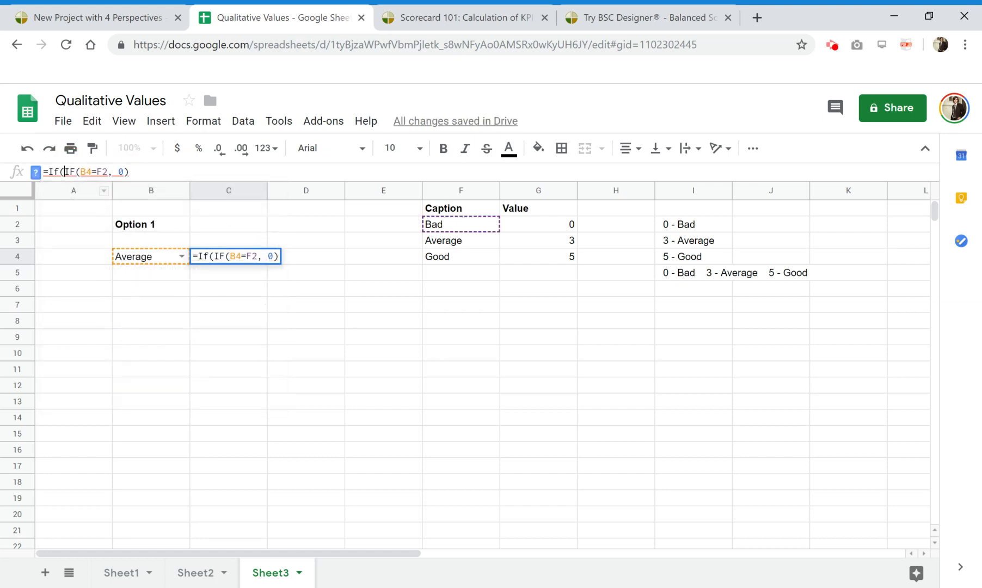
{"action": "type", "text": "B4="}
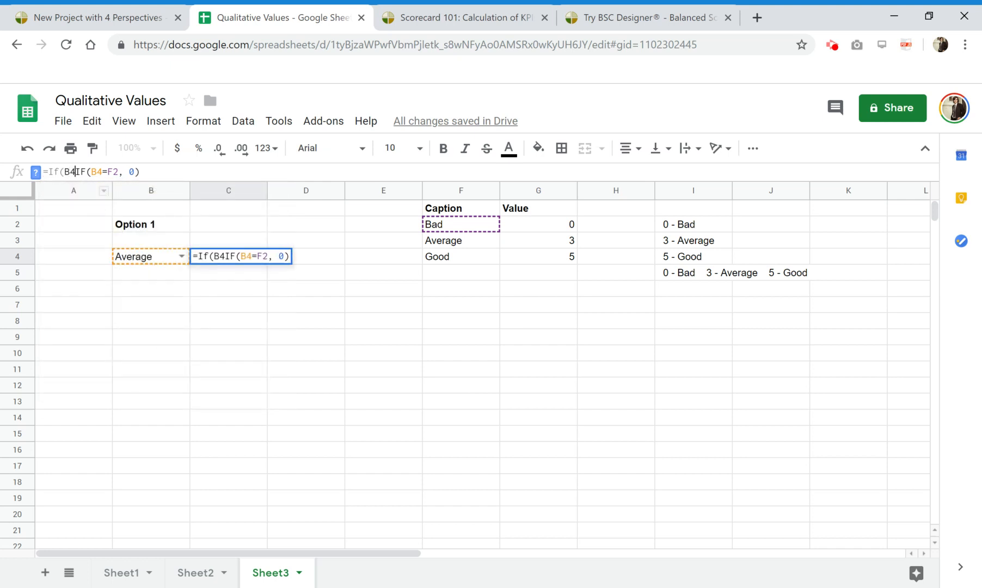
{"action": "left_click", "coordinate": [456, 244]}
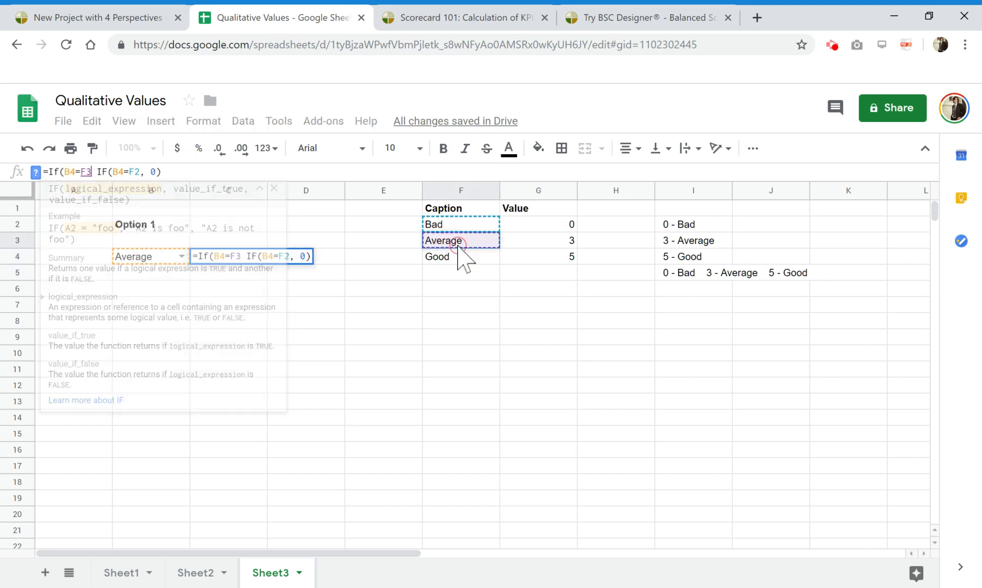
{"action": "type", "text": ","}
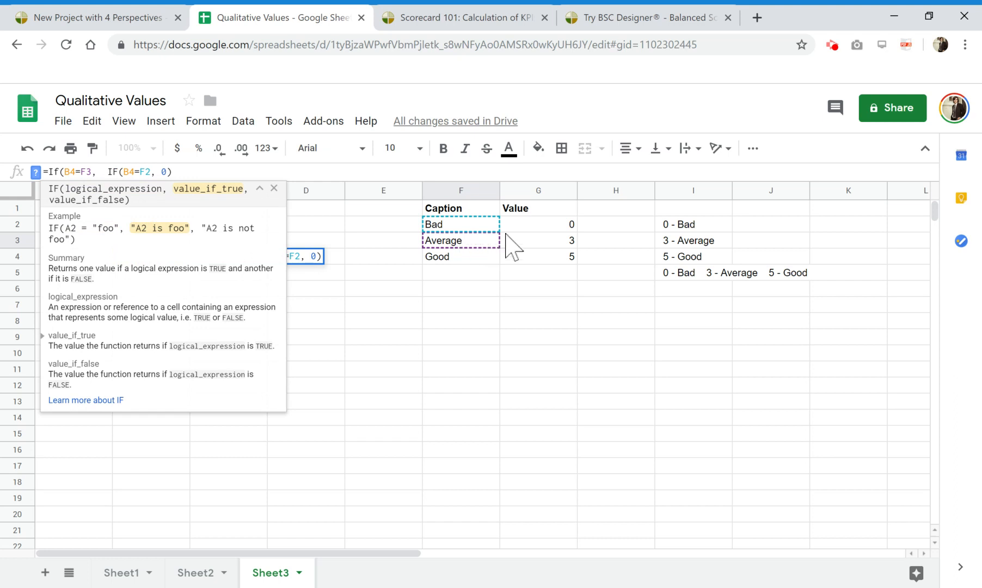
{"action": "left_click", "coordinate": [563, 243]}
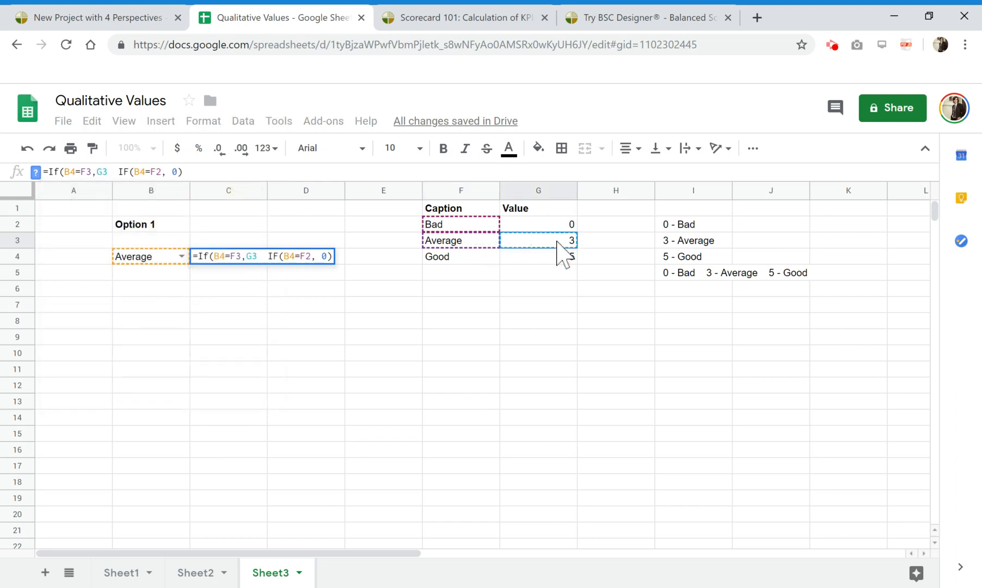
{"action": "type", "text": ","}
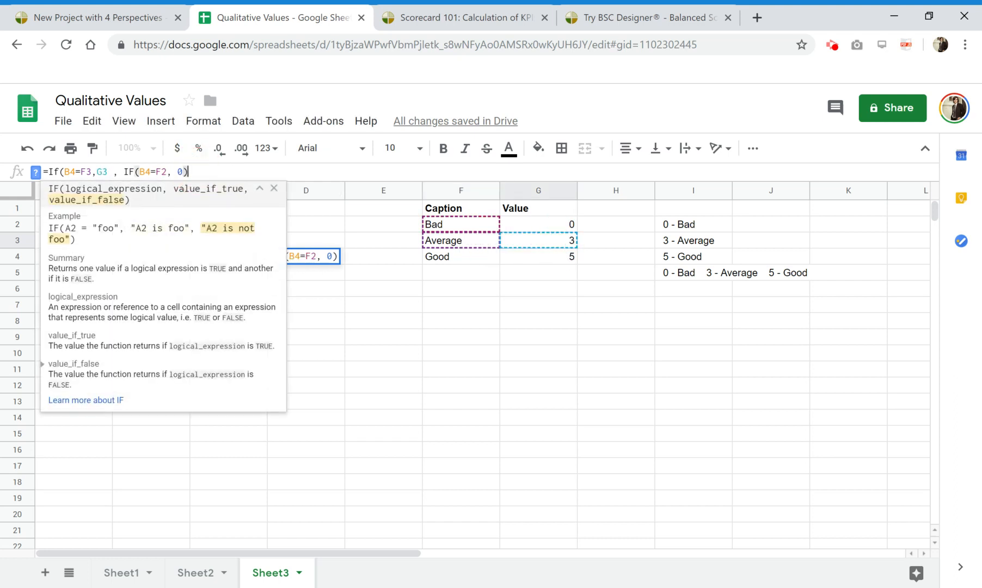
{"action": "key", "text": "Return"}
Step: Add an outer condition for Good to C4, making it =IF(B4=F4,G4 , If(B4=F3,G3 , IF(B4=F2, 0)))
{"action": "key", "text": "Up"}
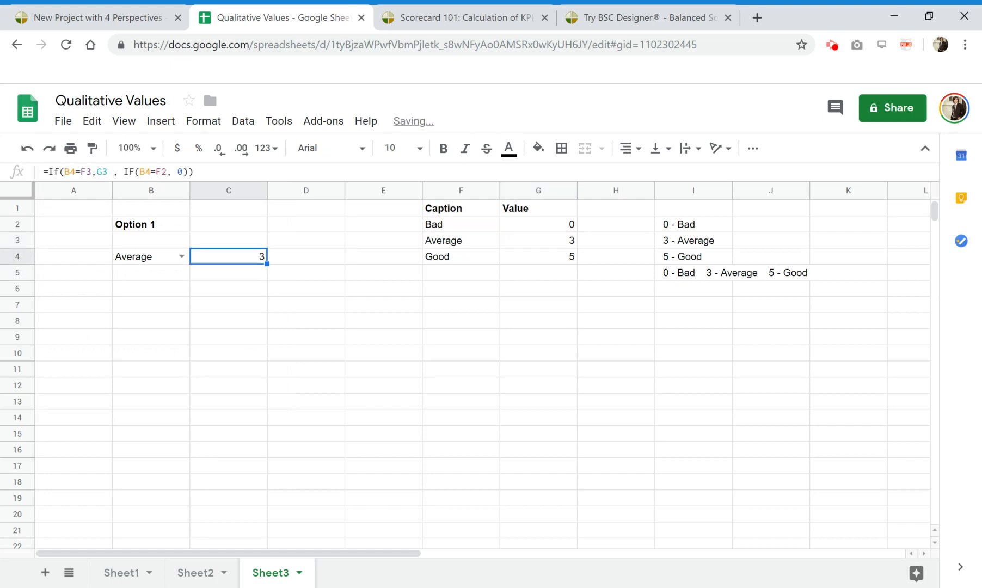
{"action": "left_click", "coordinate": [46, 172]}
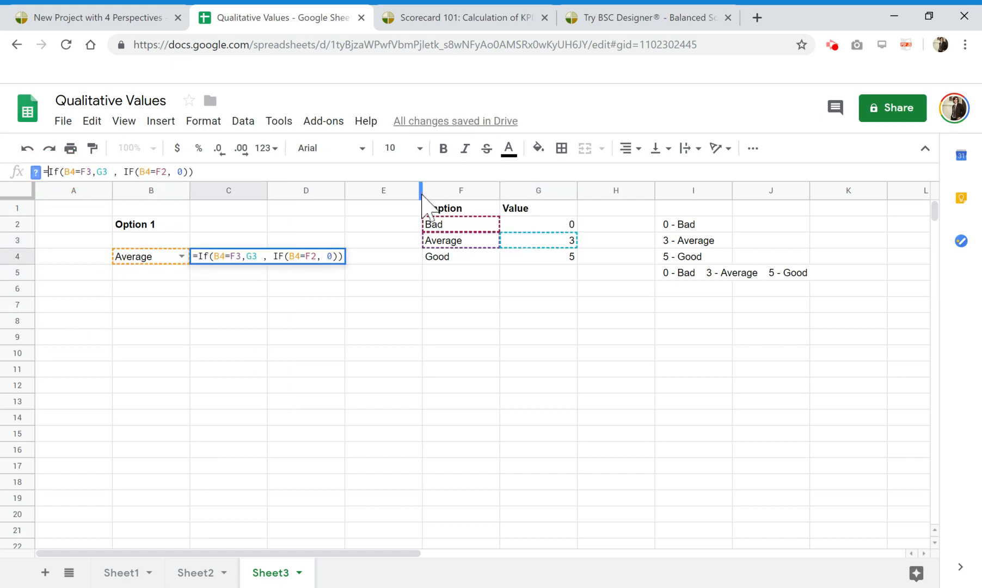
{"action": "type", "text": "IF("}
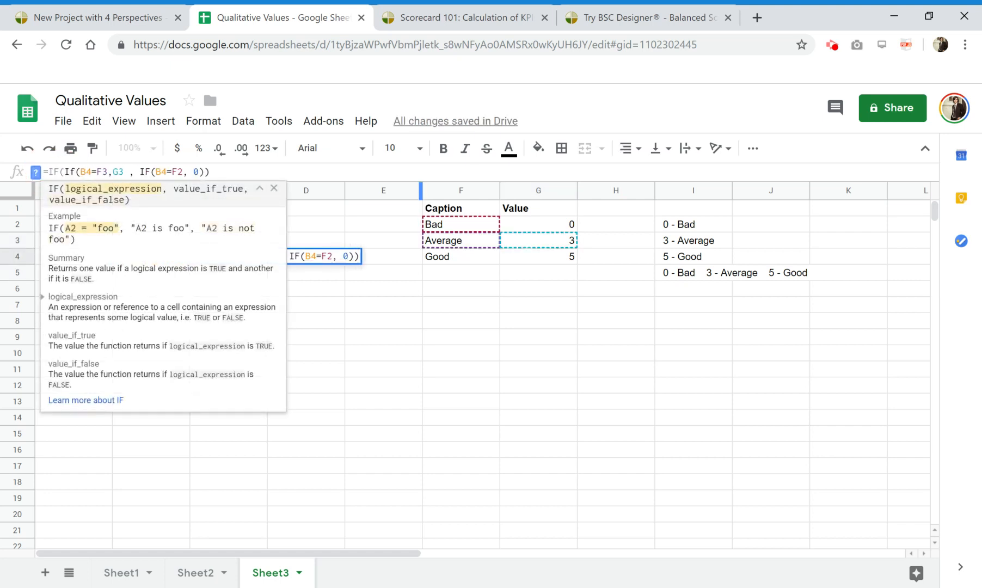
{"action": "type", "text": "B4="}
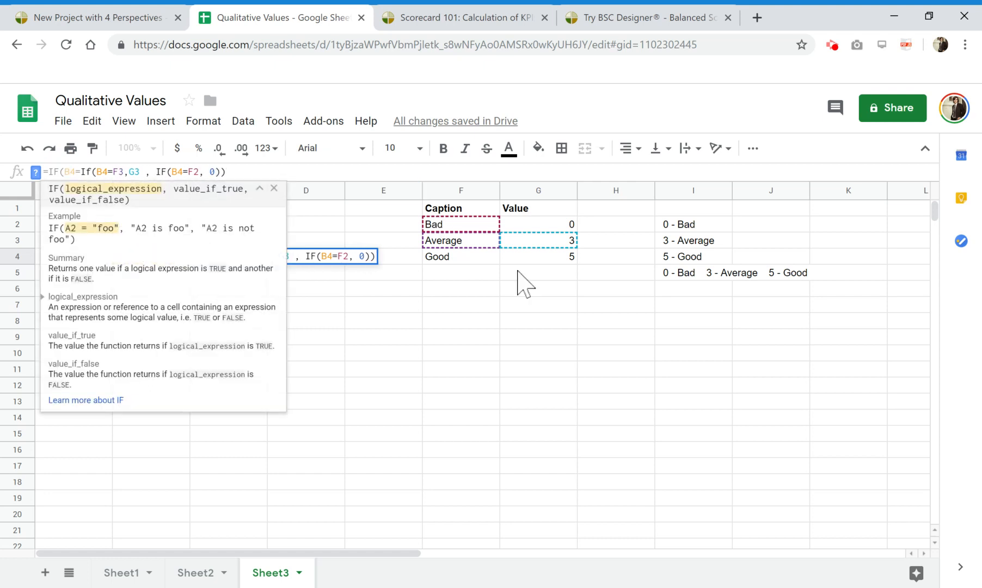
{"action": "left_click", "coordinate": [482, 254]}
{"action": "type", "text": ","}
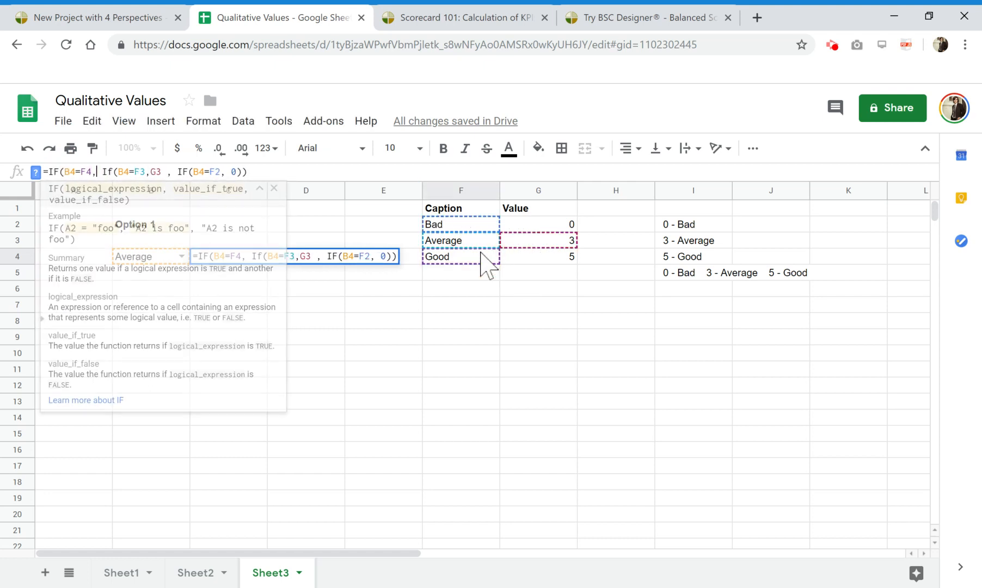
{"action": "left_click", "coordinate": [527, 254]}
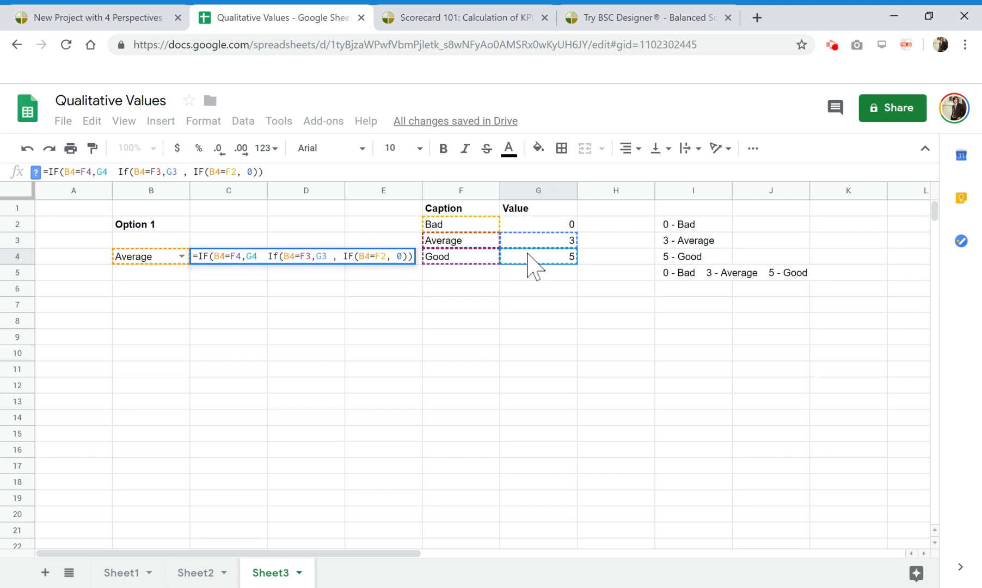
{"action": "type", "text": ","}
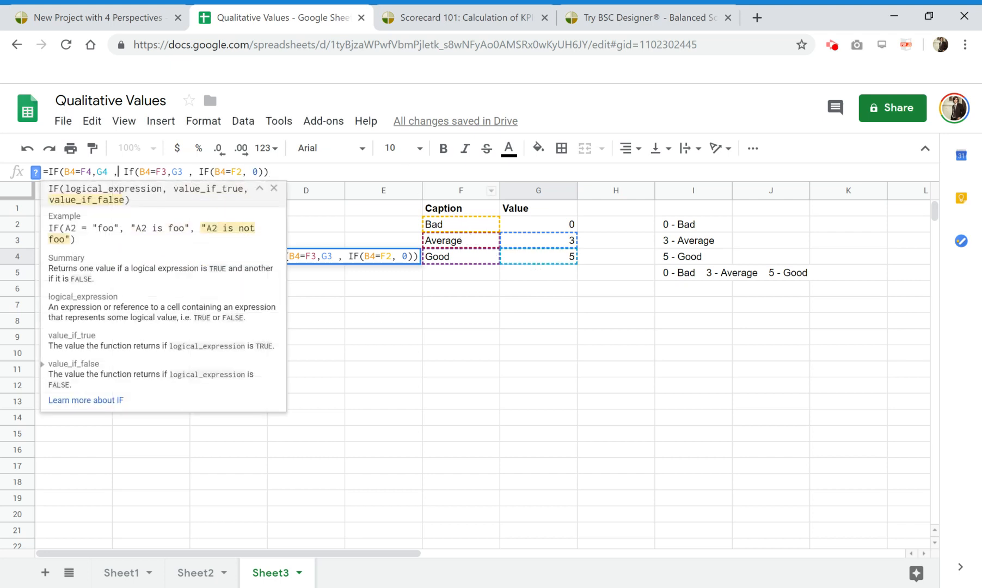
{"action": "left_click", "coordinate": [410, 169]}
{"action": "type", "text": ")"}
{"action": "key", "text": "Return"}
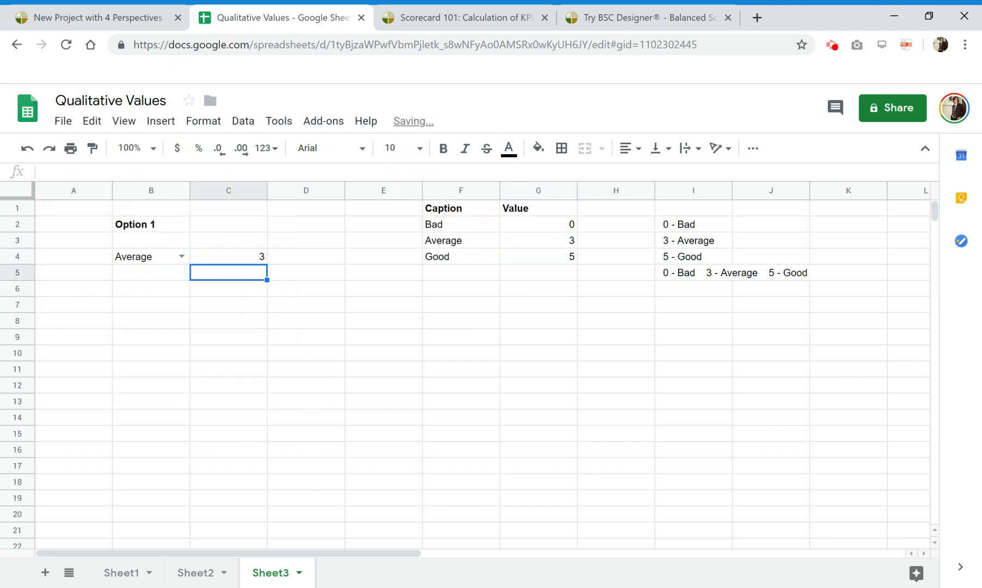
Step: Test the nested formula by switching the rating in B4 to Bad, Good and back to Average, and check C4
{"action": "left_click", "coordinate": [181, 256]}
{"action": "left_click", "coordinate": [167, 278]}
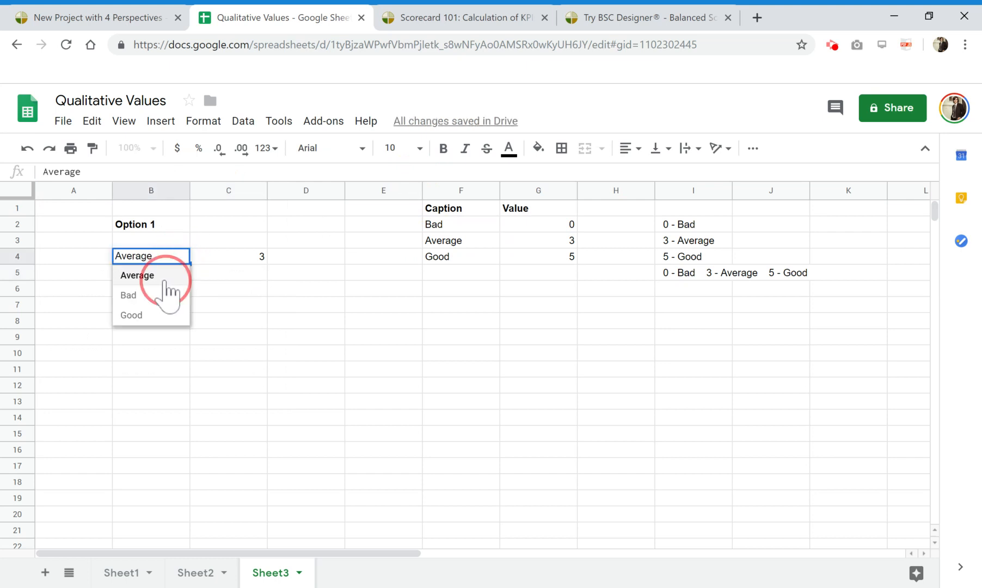
{"action": "left_click", "coordinate": [182, 256]}
{"action": "left_click", "coordinate": [171, 293]}
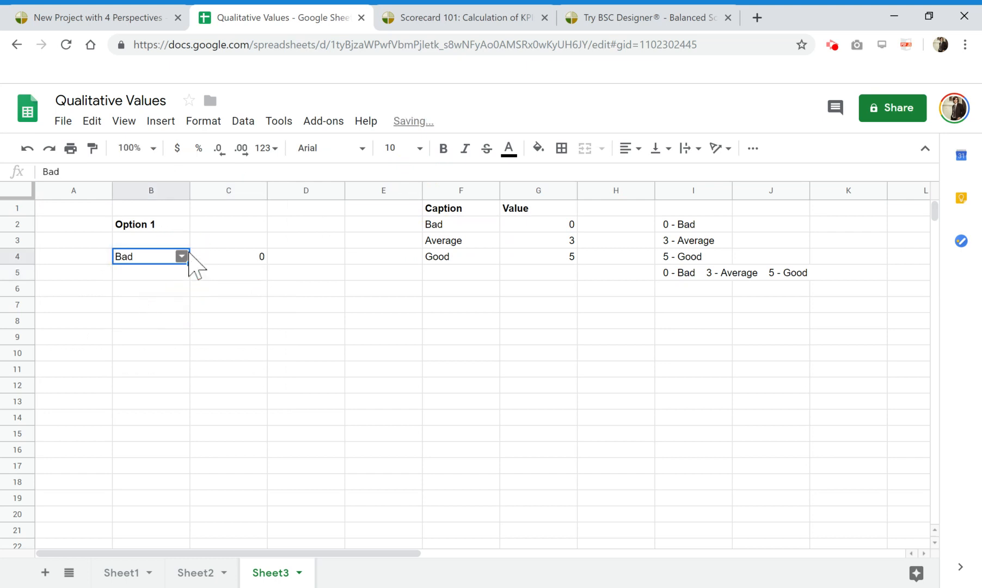
{"action": "left_click", "coordinate": [183, 257]}
{"action": "left_click", "coordinate": [162, 314]}
{"action": "left_click", "coordinate": [188, 263]}
{"action": "left_click", "coordinate": [184, 260]}
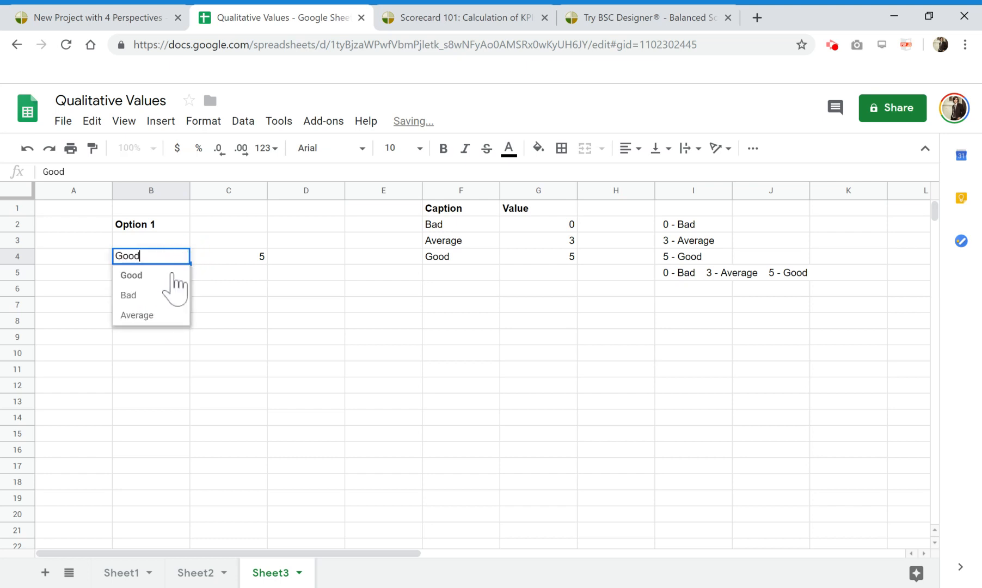
{"action": "left_click", "coordinate": [149, 313]}
{"action": "left_click", "coordinate": [253, 255]}
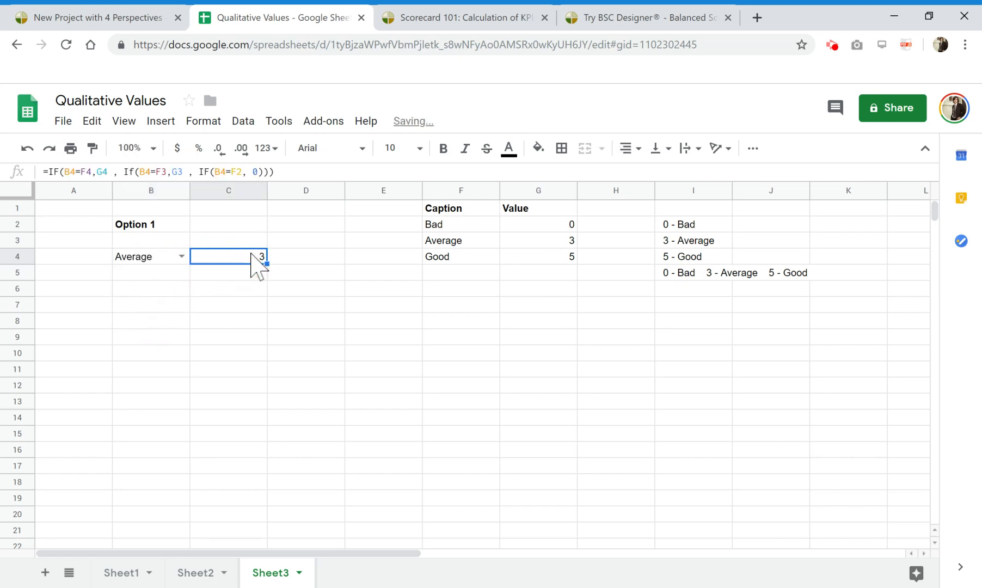
Step: Change the numeric value for Good in G4 to 100 and the value for Average in G3 to 45
{"action": "left_click", "coordinate": [560, 257]}
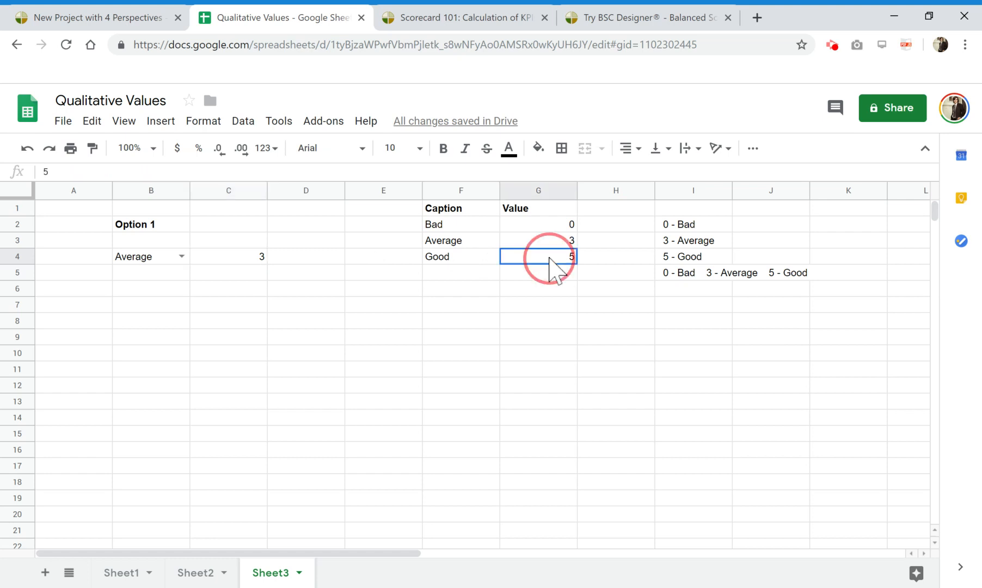
{"action": "type", "text": "100"}
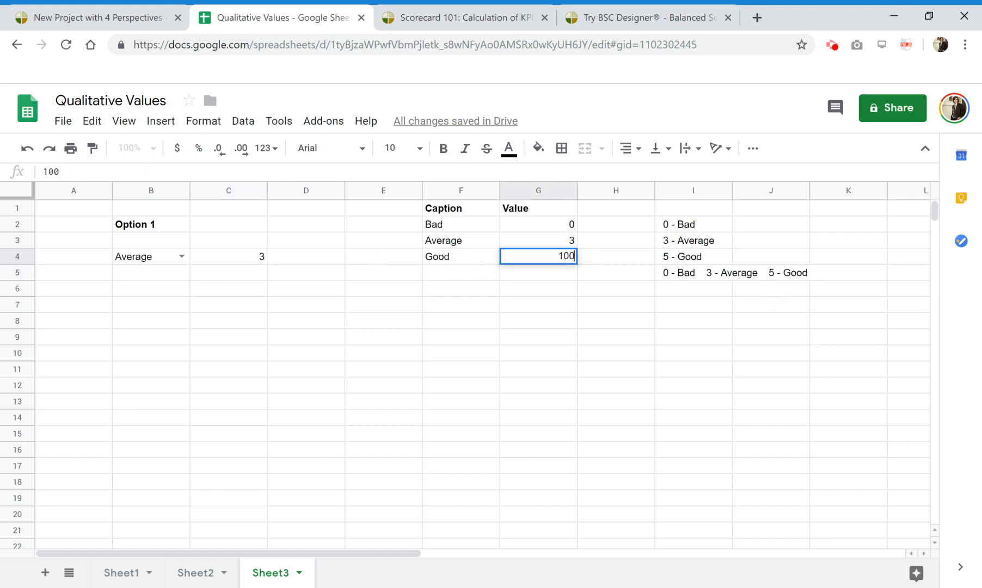
{"action": "key", "text": "Up"}
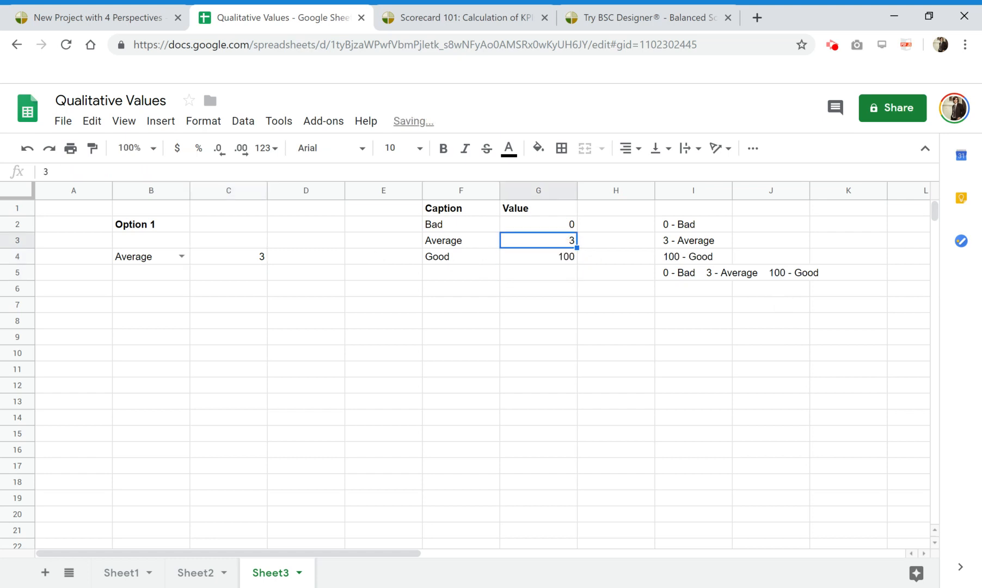
{"action": "type", "text": "1"}
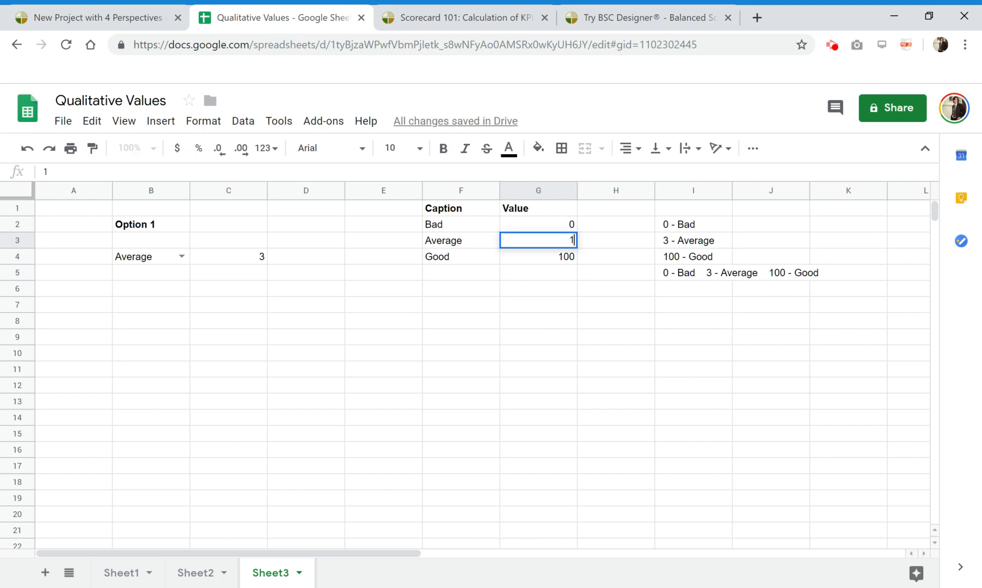
{"action": "type", "text": "5"}
{"action": "key", "text": "Return"}
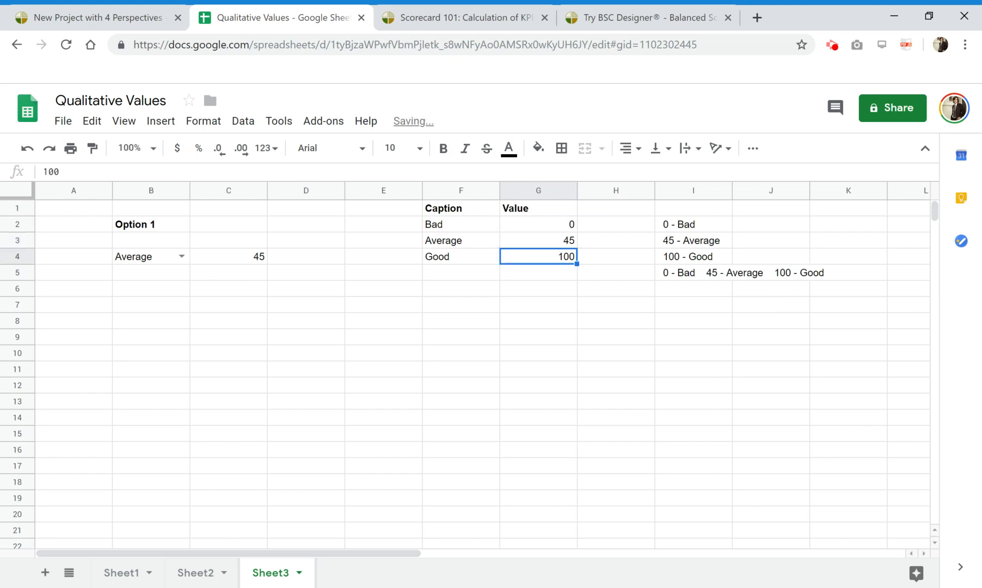
Step: Set the rating in B4 to Good and check the converted value in C4
{"action": "left_click", "coordinate": [182, 255]}
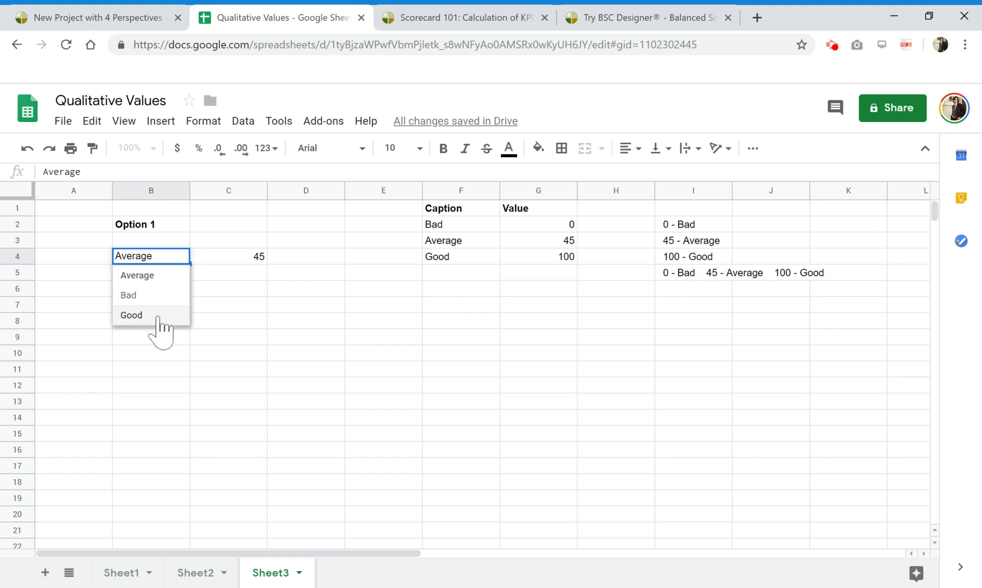
{"action": "left_click", "coordinate": [158, 315]}
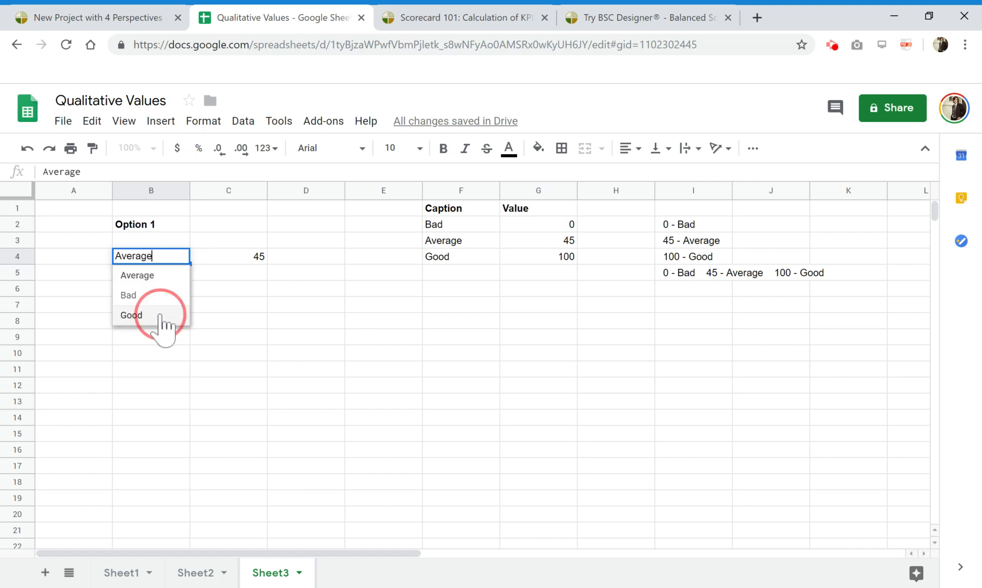
{"action": "left_click", "coordinate": [263, 291]}
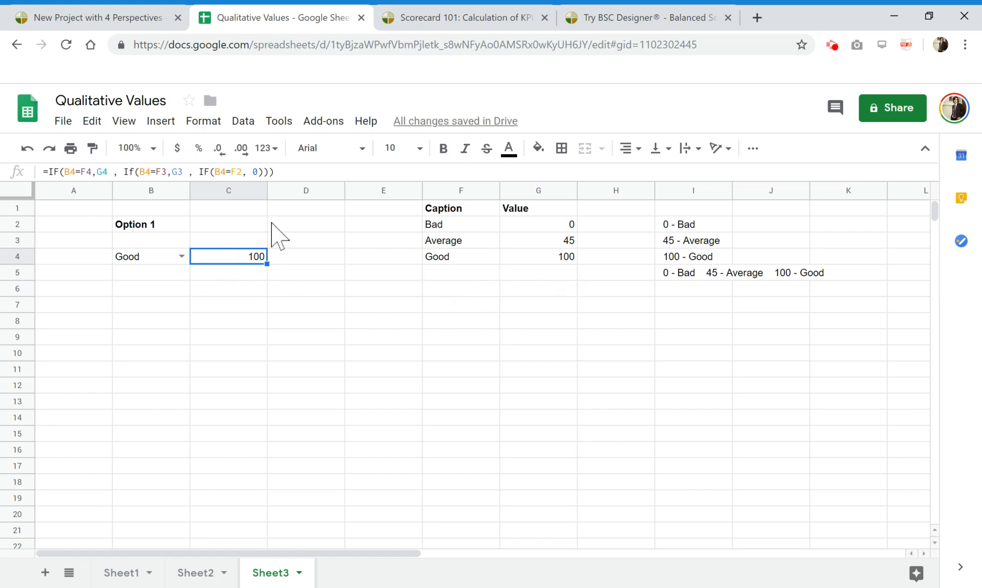
Step: Enter the bold heading Option 2 in B7
{"action": "left_click", "coordinate": [185, 291]}
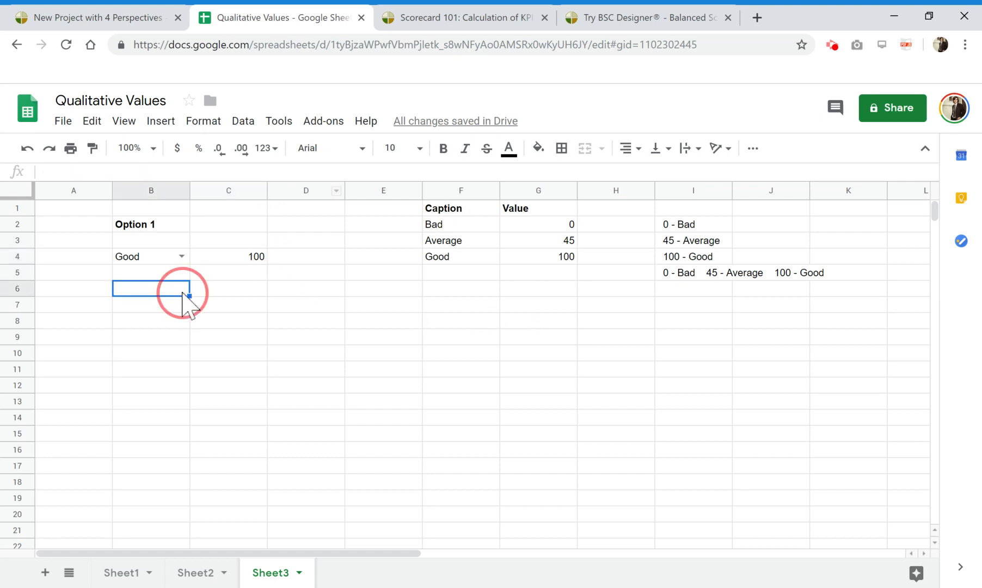
{"action": "key", "text": "Down"}
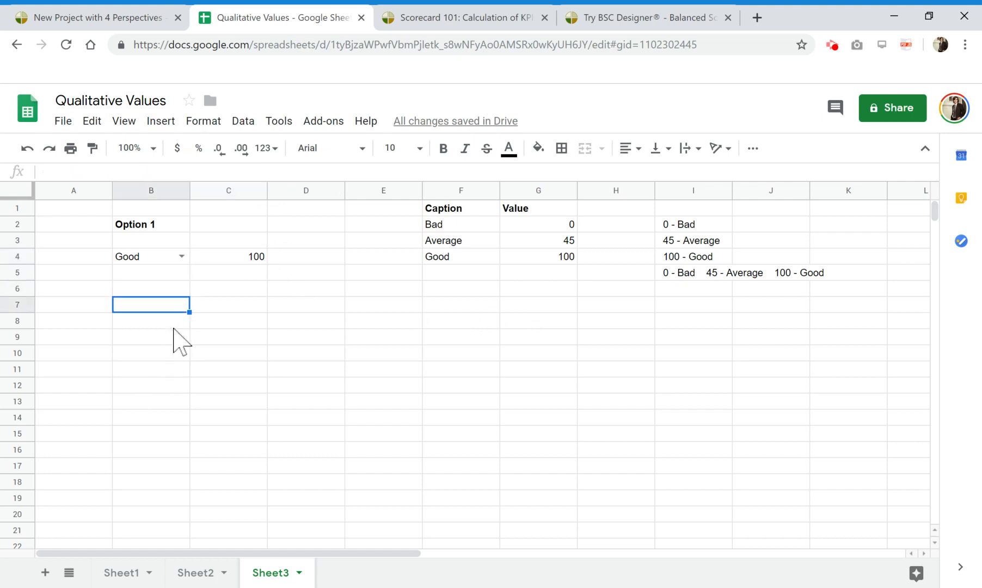
{"action": "type", "text": "Option 2"}
{"action": "key", "text": "ctrl+b"}
{"action": "key", "text": "Return"}
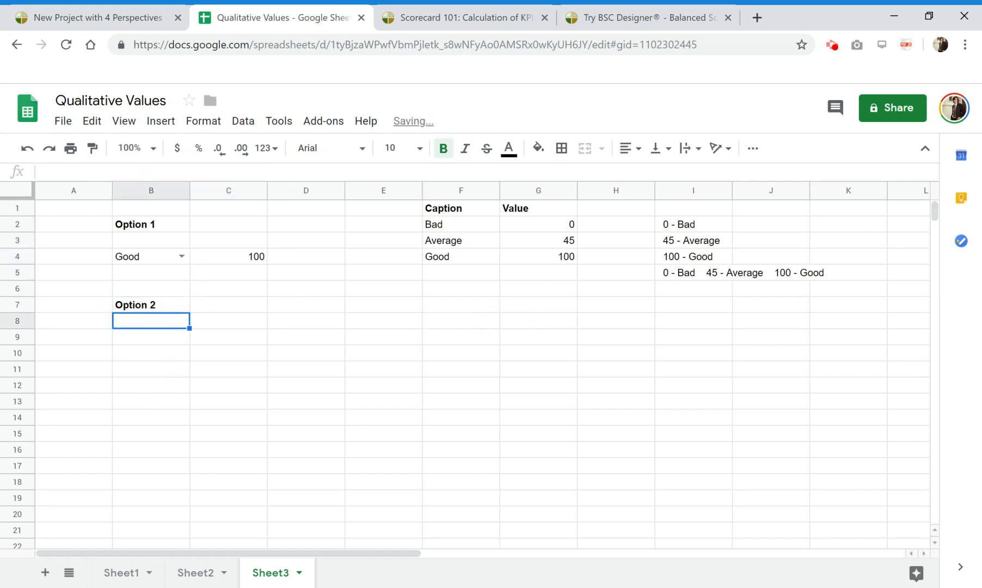
Step: Copy the rating dropdown cell B4 into B9 under the Option 2 heading
{"action": "key", "text": "Down"}
{"action": "key", "text": "Up"}
{"action": "key", "text": "Up"}
{"action": "key", "text": "Up"}
{"action": "key", "text": "Up"}
{"action": "key", "text": "Up"}
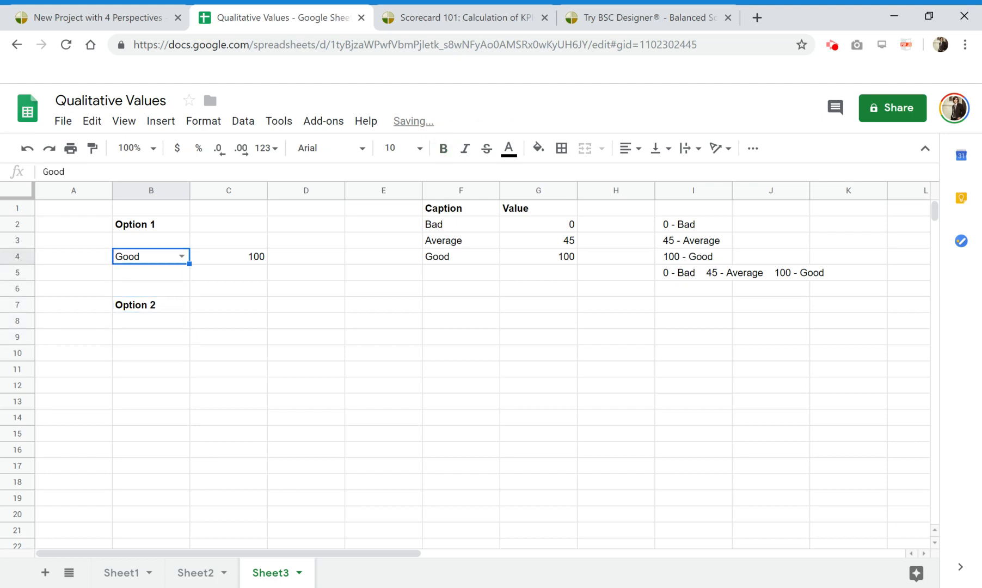
{"action": "key", "text": "ctrl+c"}
{"action": "key", "text": "Down"}
{"action": "key", "text": "Down"}
{"action": "key", "text": "Down"}
{"action": "key", "text": "Down"}
{"action": "key", "text": "Down"}
{"action": "key", "text": "ctrl+v"}
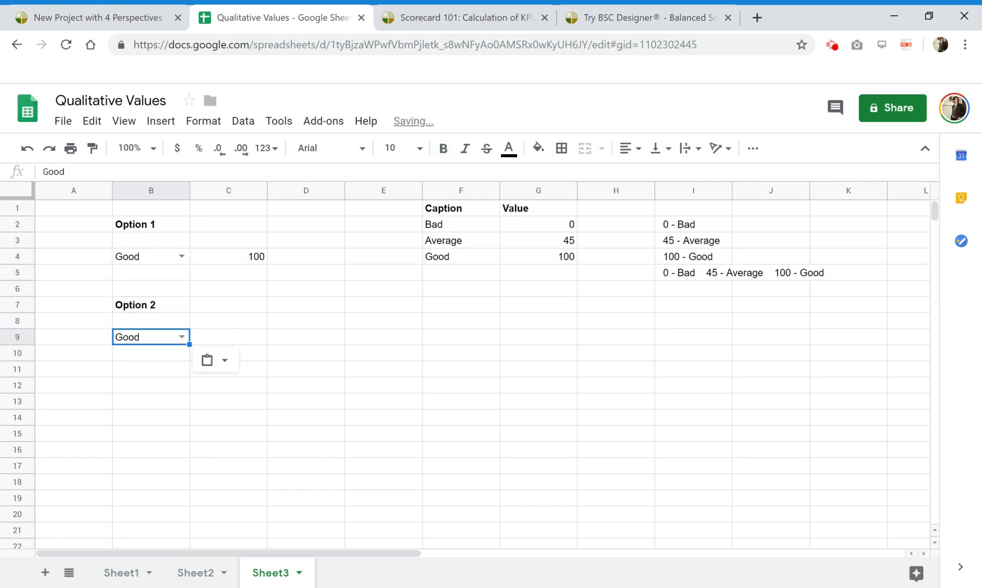
{"action": "key", "text": "Down"}
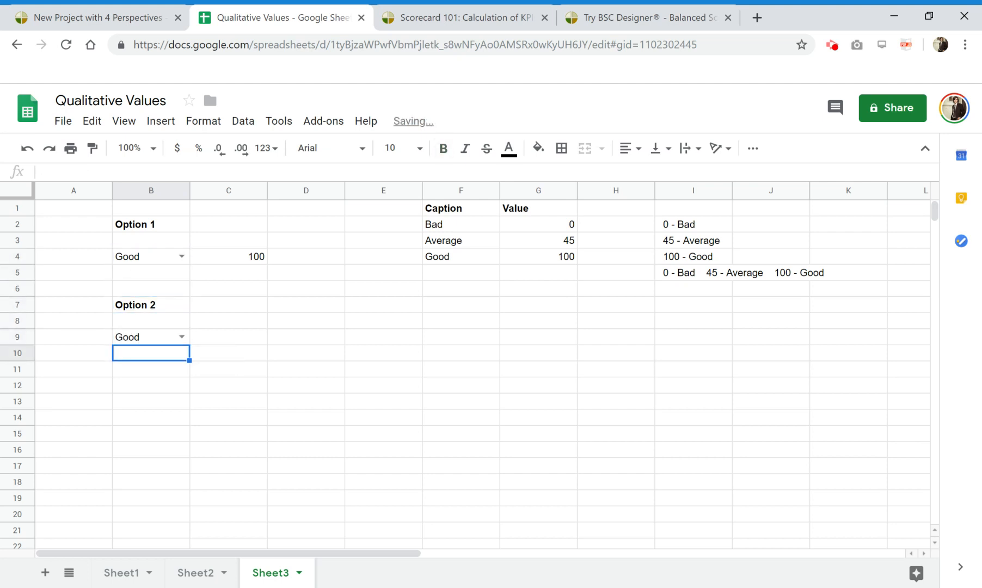
Step: Change the data validation of B9 to a list from the numeric values in range G2:G4 and save it
{"action": "left_click", "coordinate": [172, 336]}
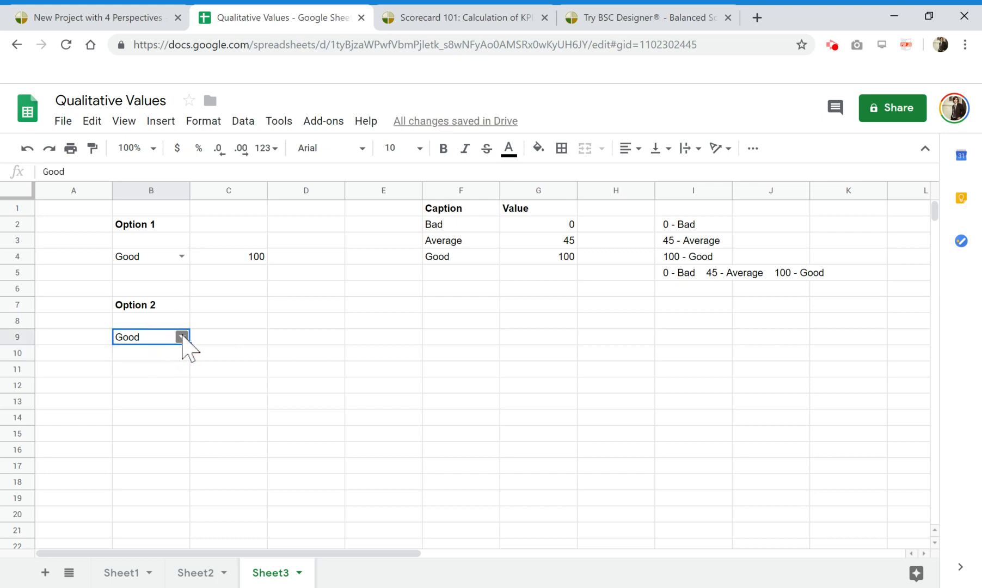
{"action": "left_click", "coordinate": [181, 337]}
{"action": "left_click", "coordinate": [237, 336]}
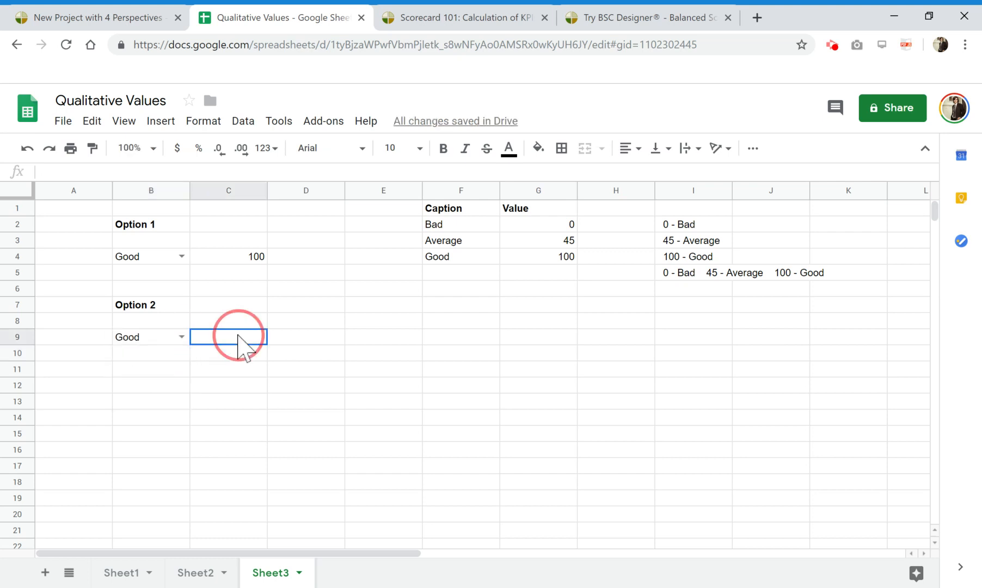
{"action": "left_click", "coordinate": [174, 340]}
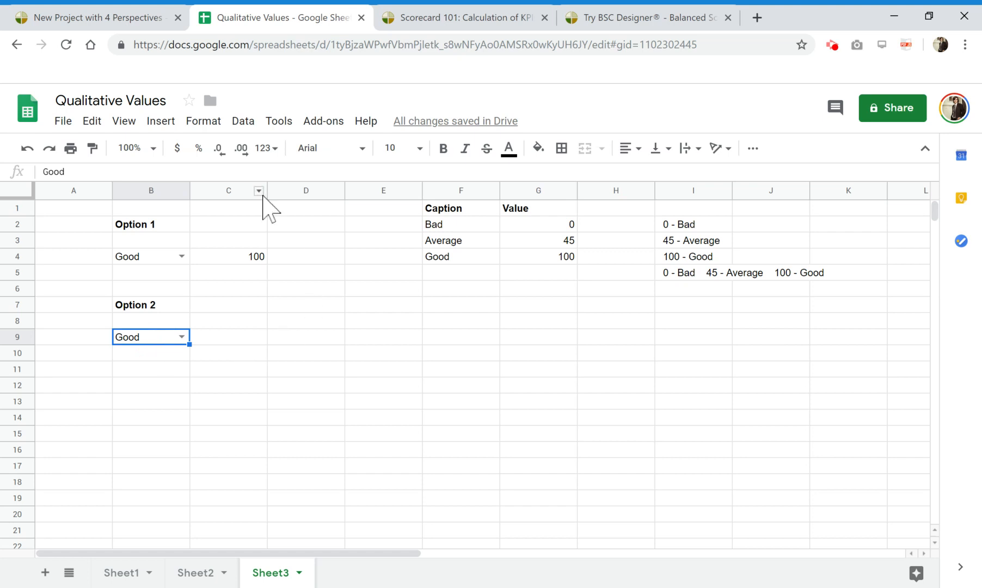
{"action": "left_click", "coordinate": [260, 125]}
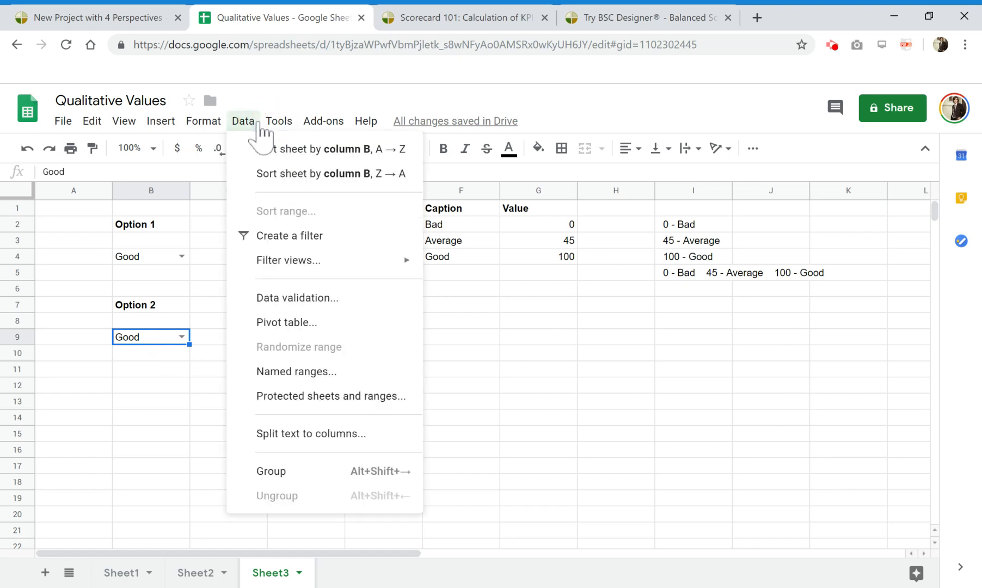
{"action": "left_click", "coordinate": [333, 301]}
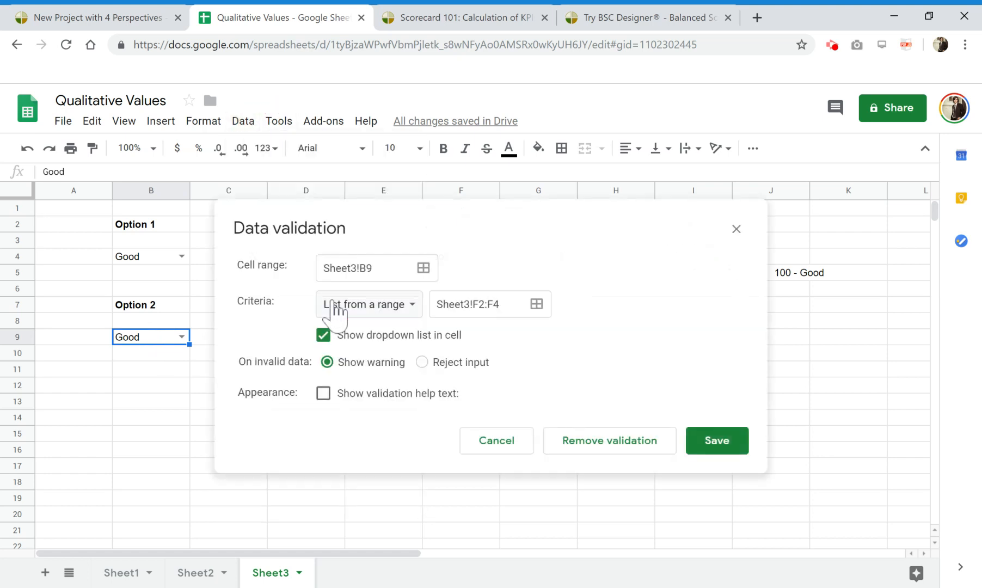
{"action": "left_click", "coordinate": [536, 304]}
{"action": "left_click_drag", "start_coordinate": [568, 224], "coordinate": [567, 267]}
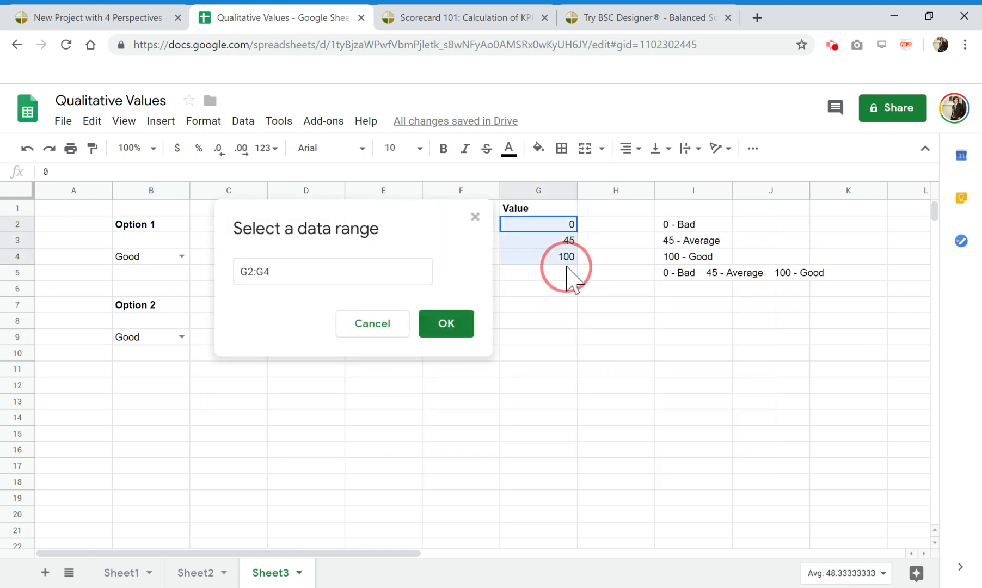
{"action": "left_click", "coordinate": [445, 324]}
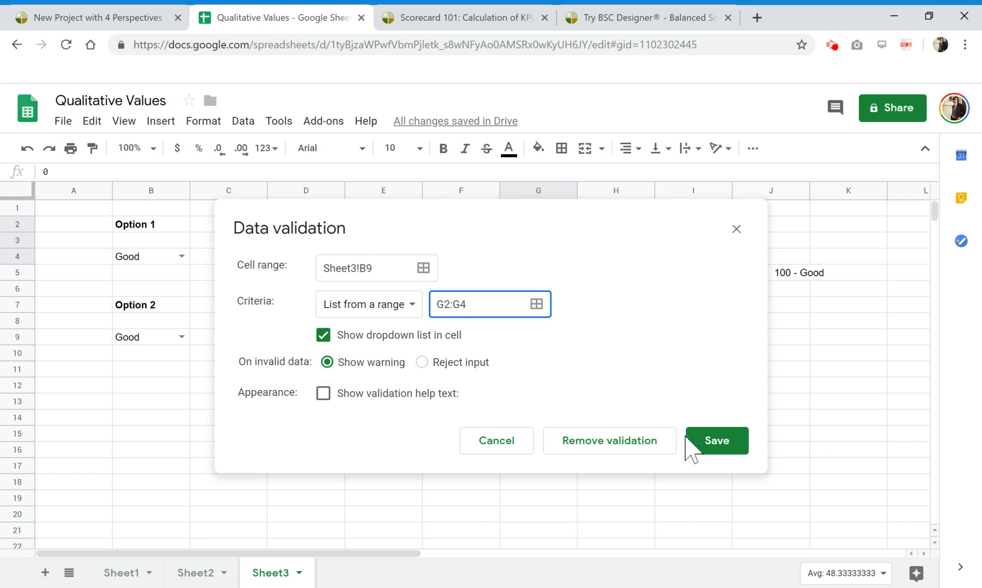
{"action": "left_click", "coordinate": [708, 441]}
Step: Test the numeric dropdown in B9 by choosing 0, 45 and finally 100
{"action": "left_click", "coordinate": [181, 336]}
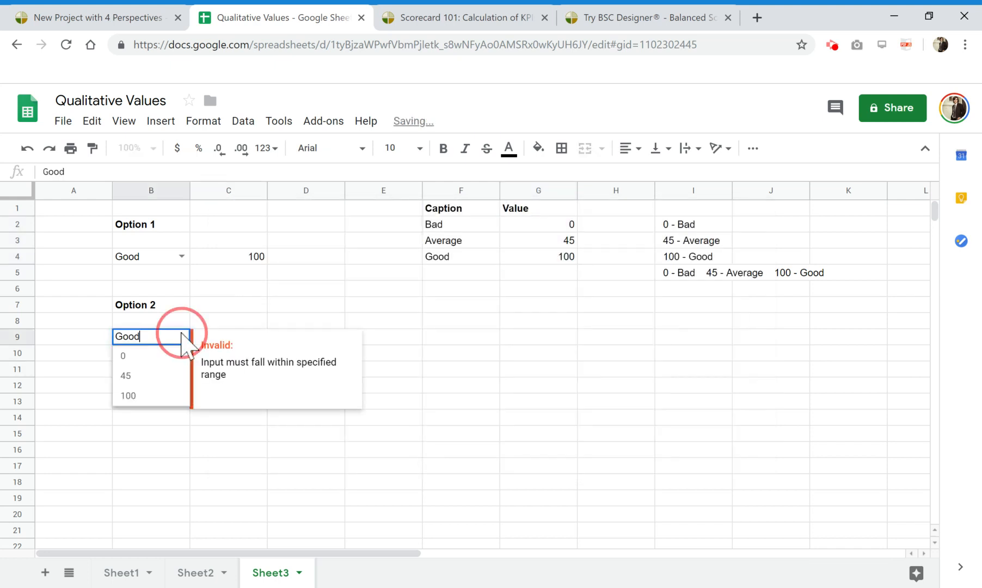
{"action": "left_click", "coordinate": [163, 359]}
{"action": "left_click", "coordinate": [182, 336]}
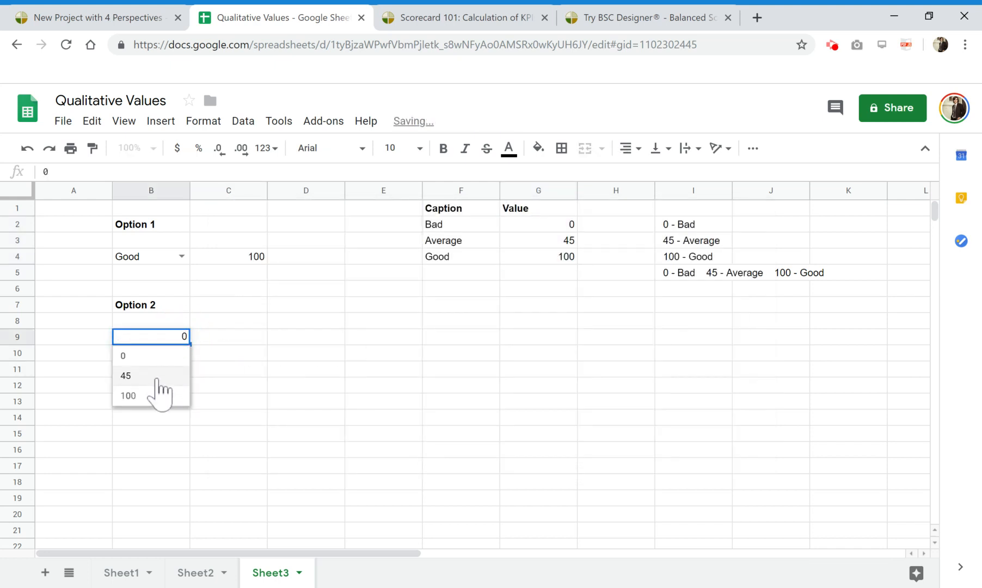
{"action": "left_click", "coordinate": [159, 375]}
{"action": "left_click", "coordinate": [182, 336]}
{"action": "left_click", "coordinate": [160, 375]}
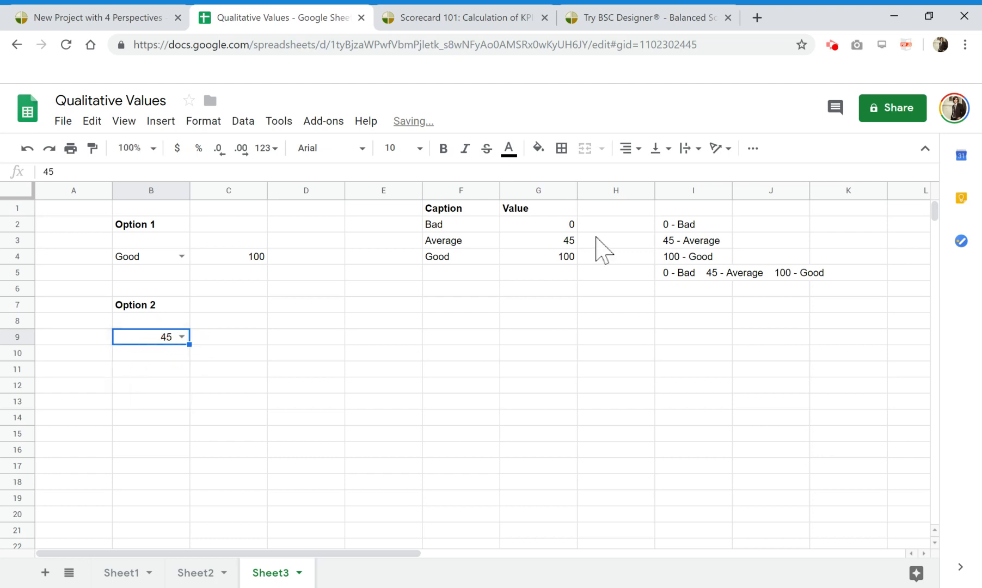
{"action": "left_click", "coordinate": [182, 336]}
{"action": "left_click", "coordinate": [146, 396]}
{"action": "left_click", "coordinate": [181, 336]}
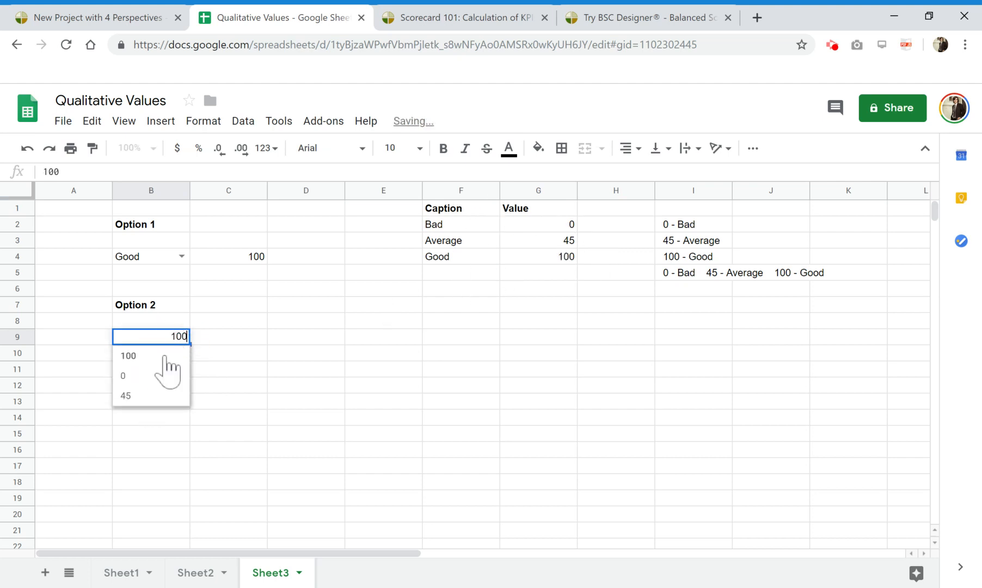
{"action": "left_click", "coordinate": [157, 355]}
{"action": "left_click", "coordinate": [641, 320]}
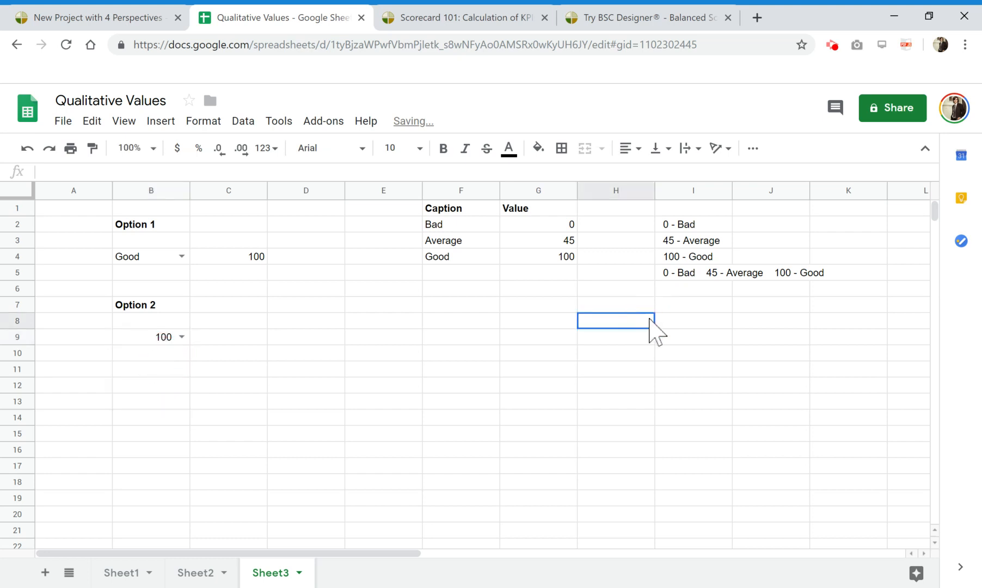
Step: Examine the concatenate formulas in I2:I5 that combine the values and captions into a legend
{"action": "left_click", "coordinate": [690, 220]}
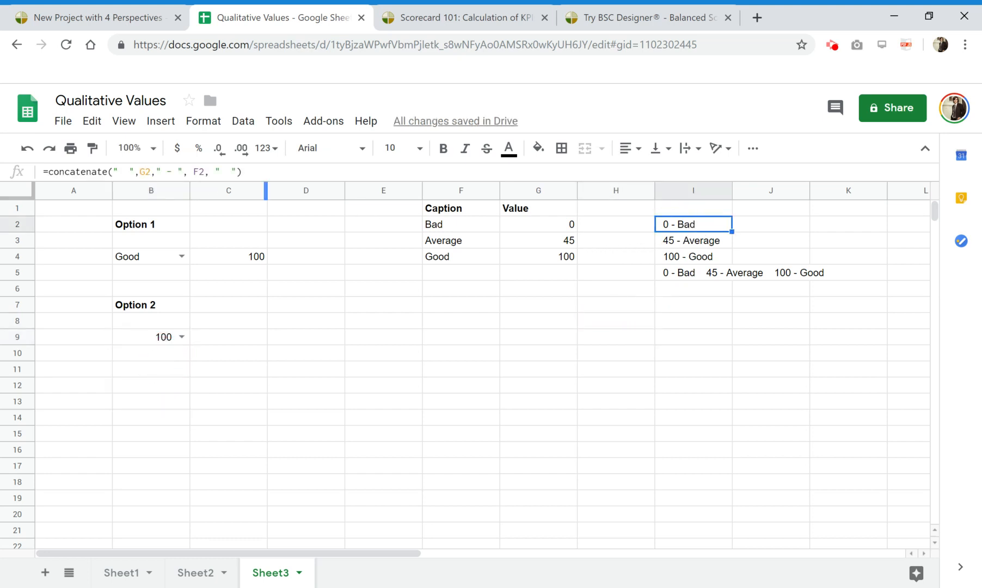
{"action": "left_click", "coordinate": [86, 171]}
{"action": "key", "text": "Return"}
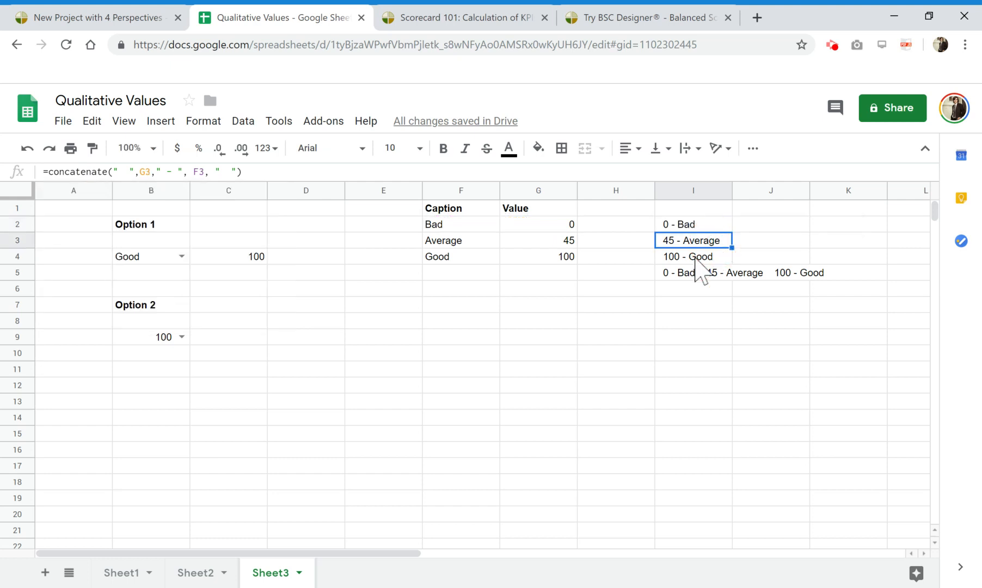
{"action": "key", "text": "Down"}
{"action": "key", "text": "Down"}
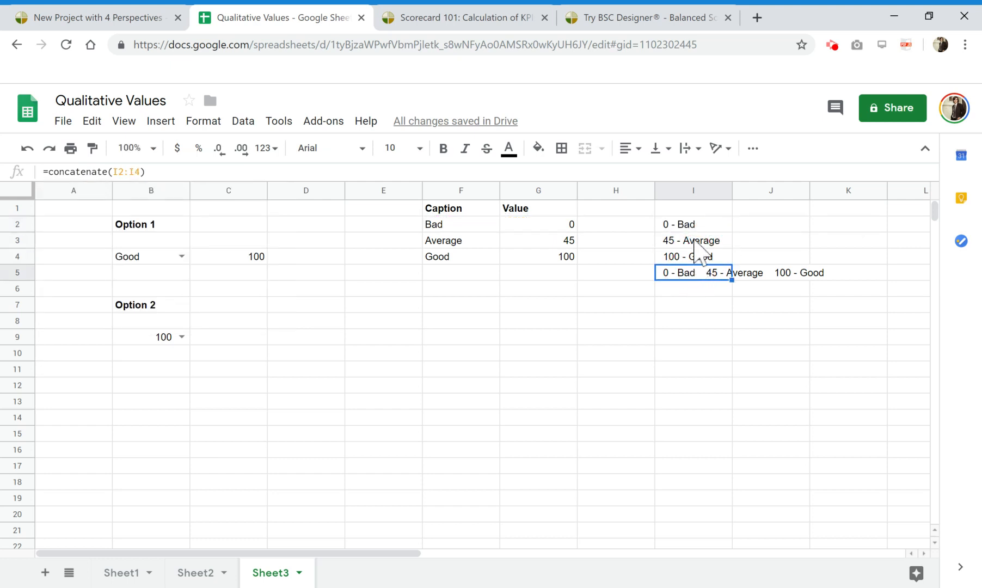
{"action": "left_click", "coordinate": [697, 222]}
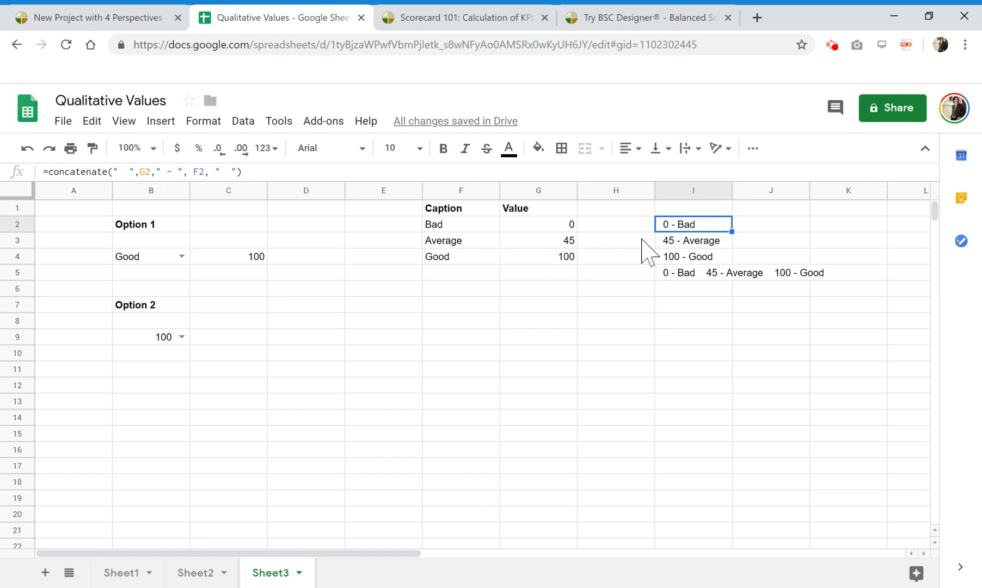
{"action": "left_click", "coordinate": [667, 254]}
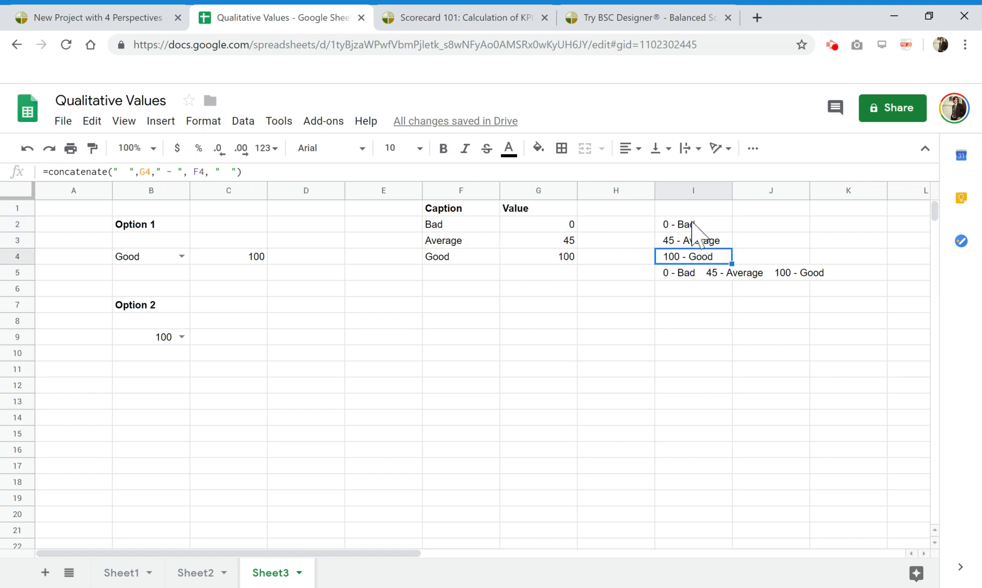
Step: Copy the combined value legend from I5 and select the numeric dropdown cell B9 under Option 2
{"action": "left_click", "coordinate": [682, 277]}
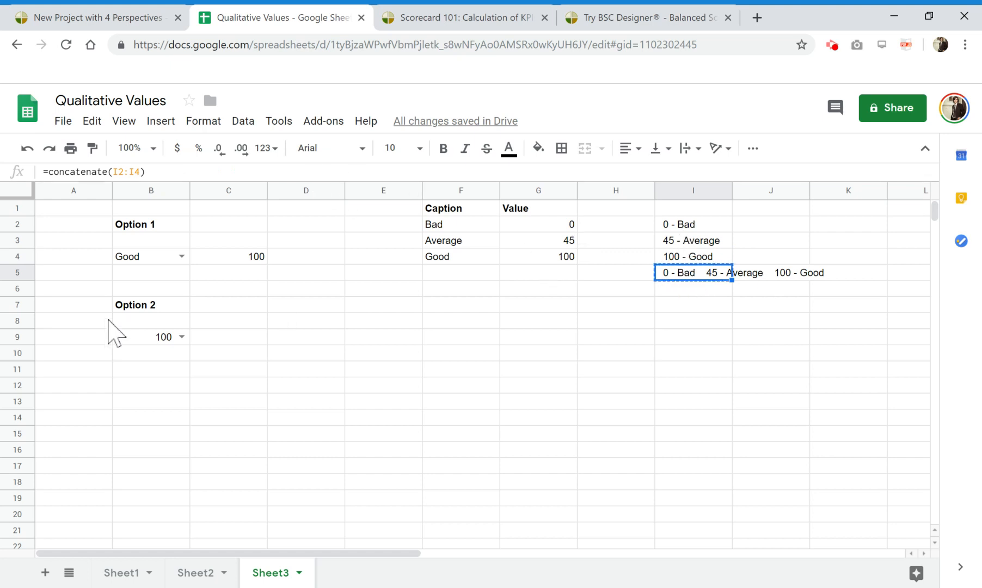
{"action": "left_click", "coordinate": [163, 335]}
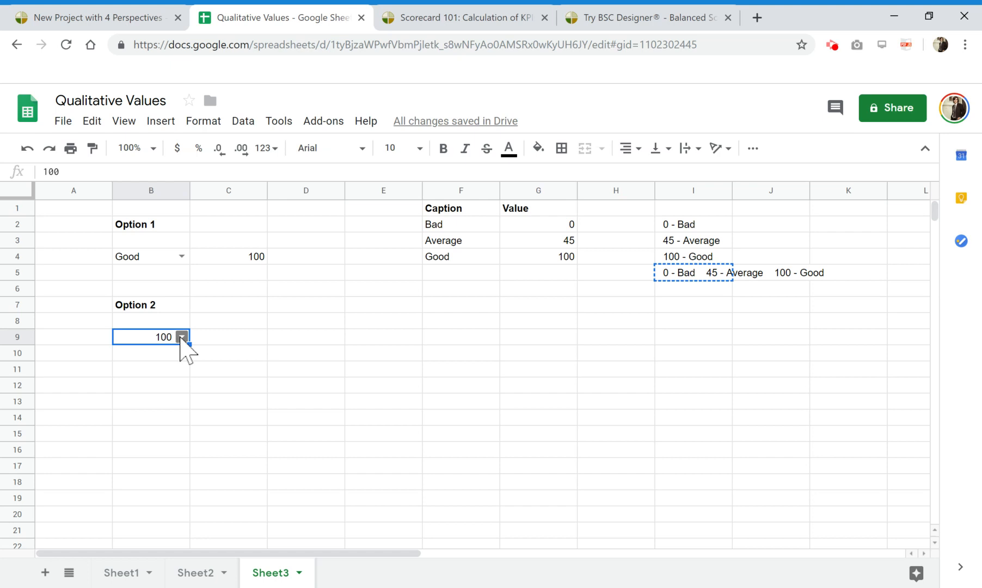
{"action": "left_click", "coordinate": [182, 336]}
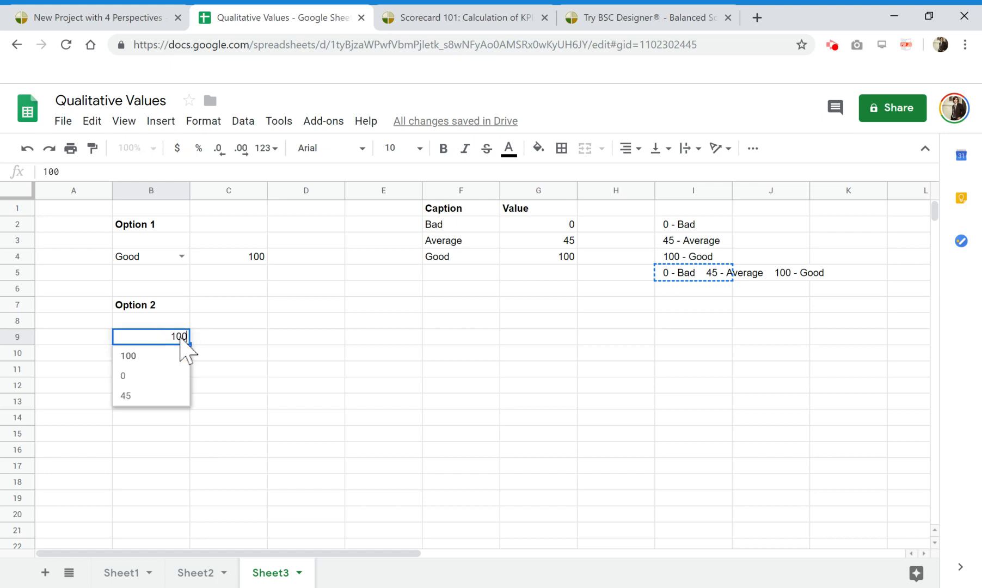
{"action": "left_click", "coordinate": [264, 321]}
{"action": "left_click", "coordinate": [181, 337]}
Step: Enable validation help text for B9, set it to the copied legend "0 - Bad 45 - Average 100 - Good", and save the rule
{"action": "left_click", "coordinate": [244, 121]}
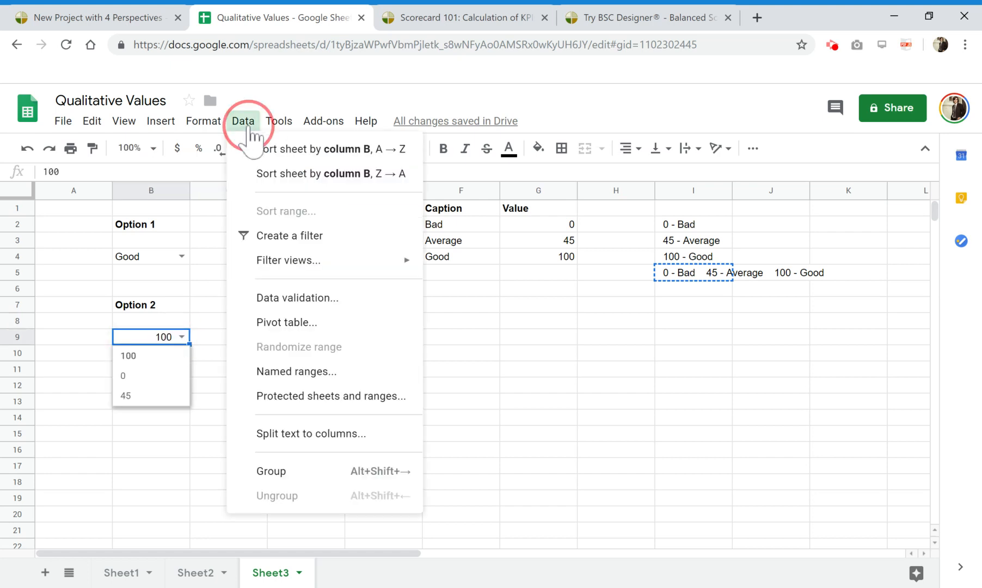
{"action": "left_click", "coordinate": [245, 122]}
{"action": "left_click", "coordinate": [252, 122]}
{"action": "left_click", "coordinate": [306, 293]}
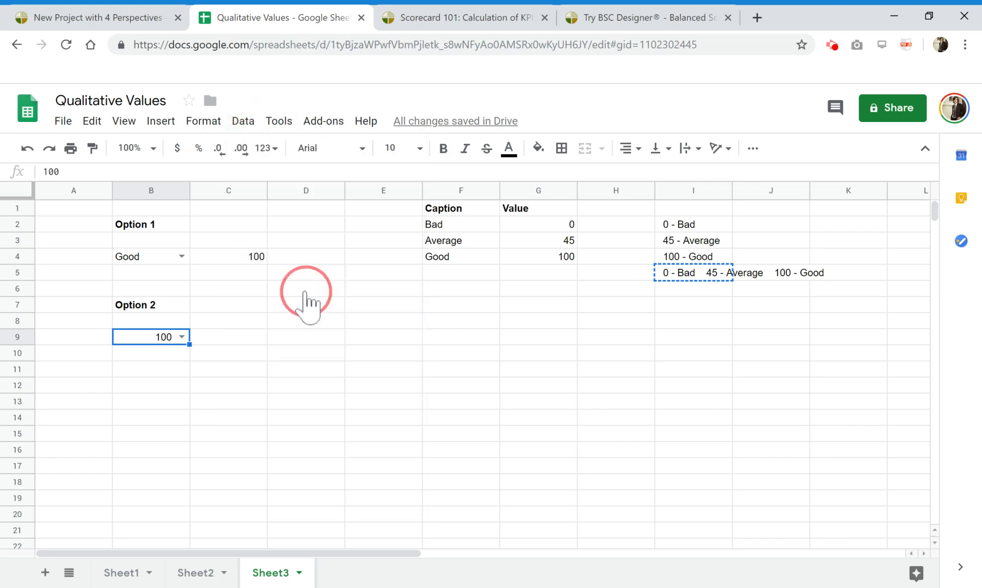
{"action": "left_click", "coordinate": [361, 394]}
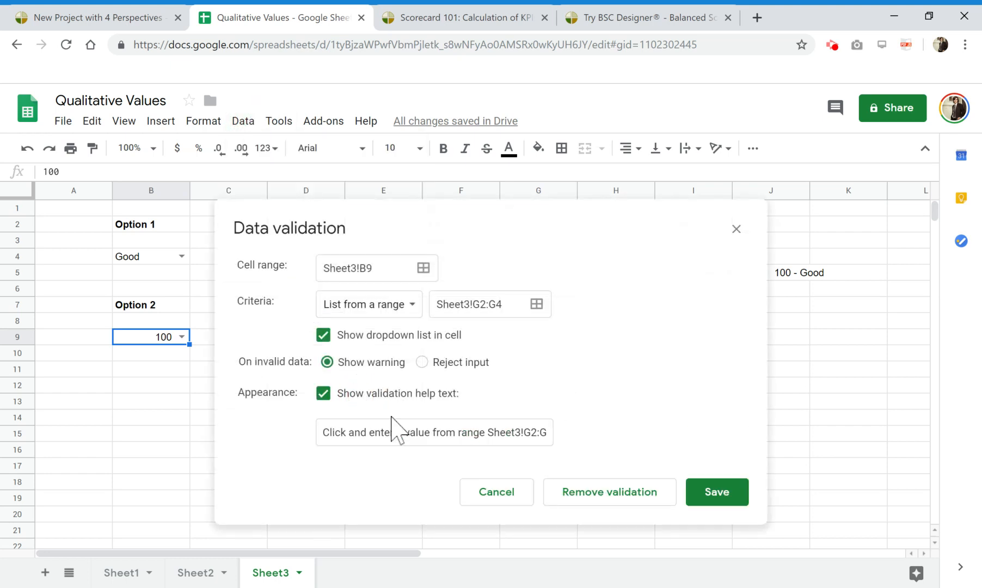
{"action": "left_click", "coordinate": [399, 426]}
{"action": "type", "text": "0 - Bad    45 - Average    100 - Good"}
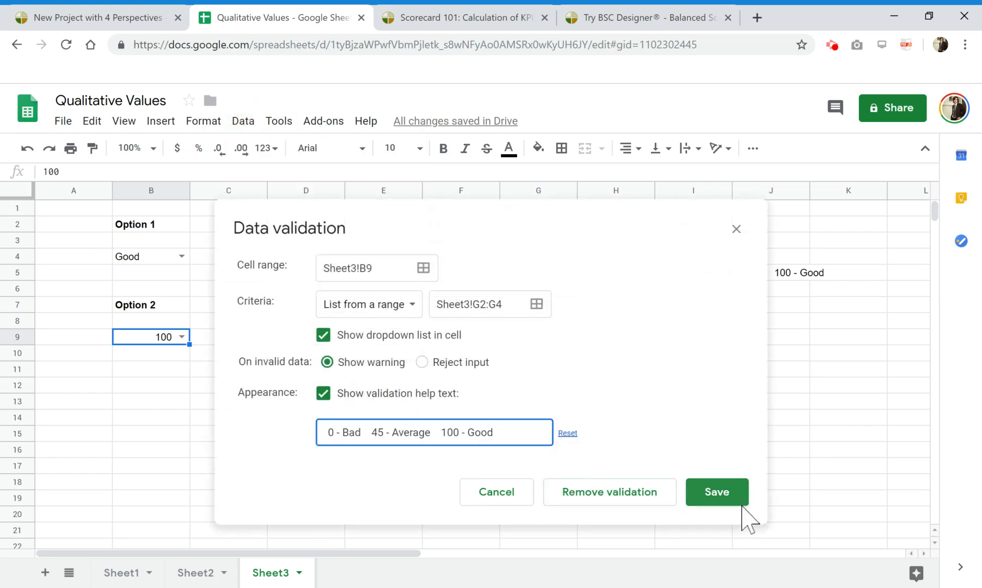
{"action": "left_click", "coordinate": [719, 493]}
{"action": "left_click", "coordinate": [333, 401]}
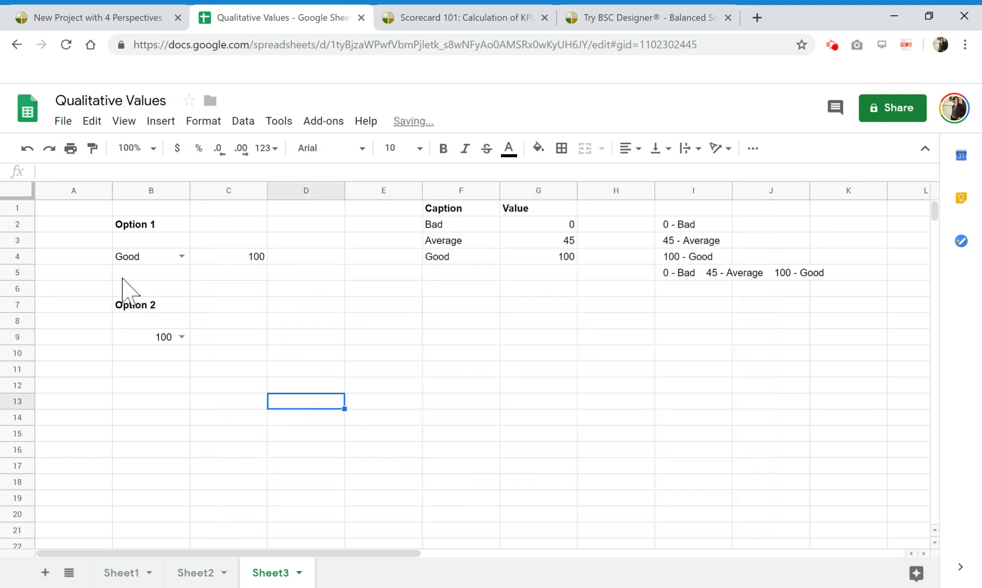
Step: Check the validation help text shown for B9 and choose 45 from its dropdown
{"action": "left_click", "coordinate": [182, 336]}
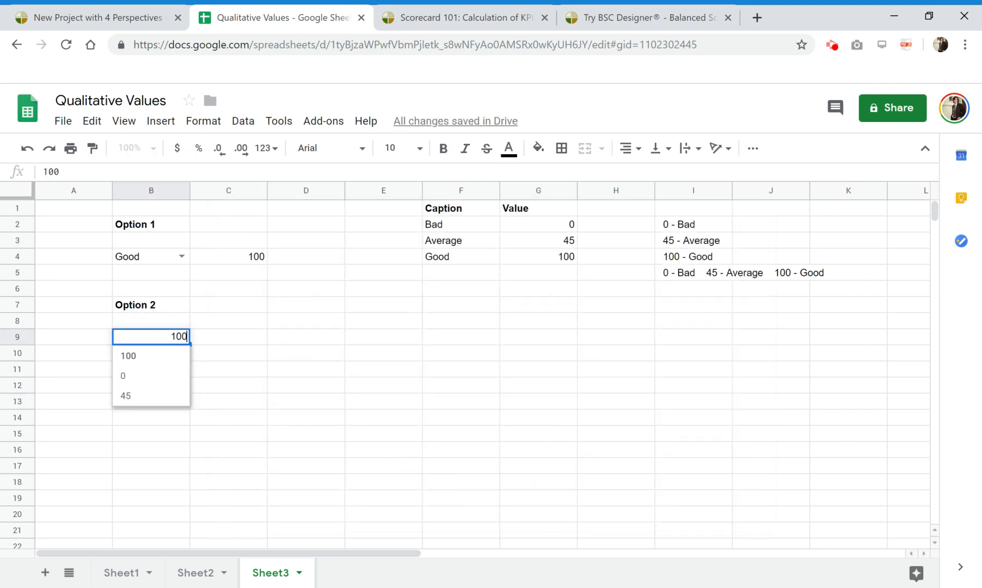
{"action": "left_click", "coordinate": [203, 341]}
{"action": "left_click", "coordinate": [176, 308]}
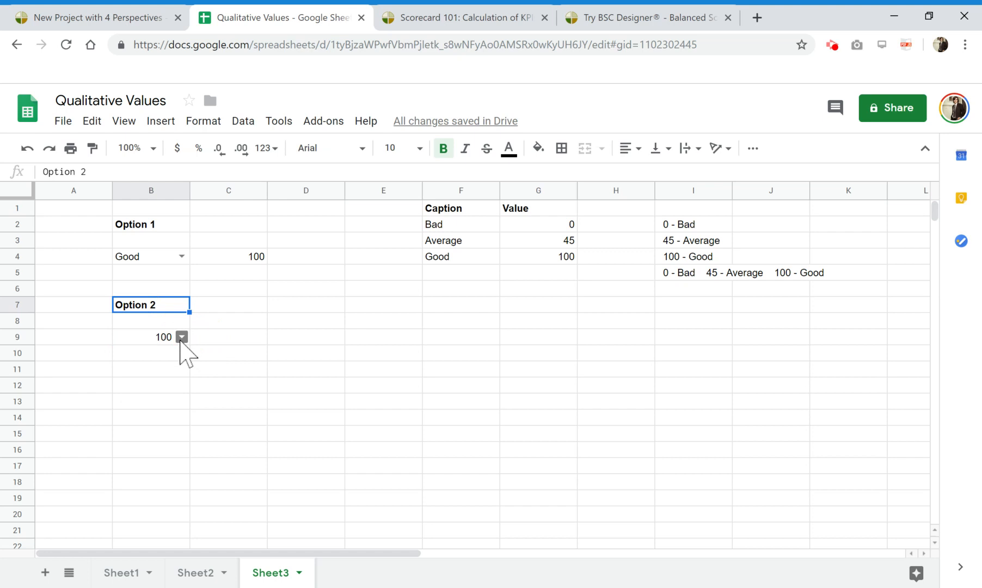
{"action": "left_click", "coordinate": [181, 337]}
{"action": "left_click", "coordinate": [173, 308]}
{"action": "left_click", "coordinate": [164, 335]}
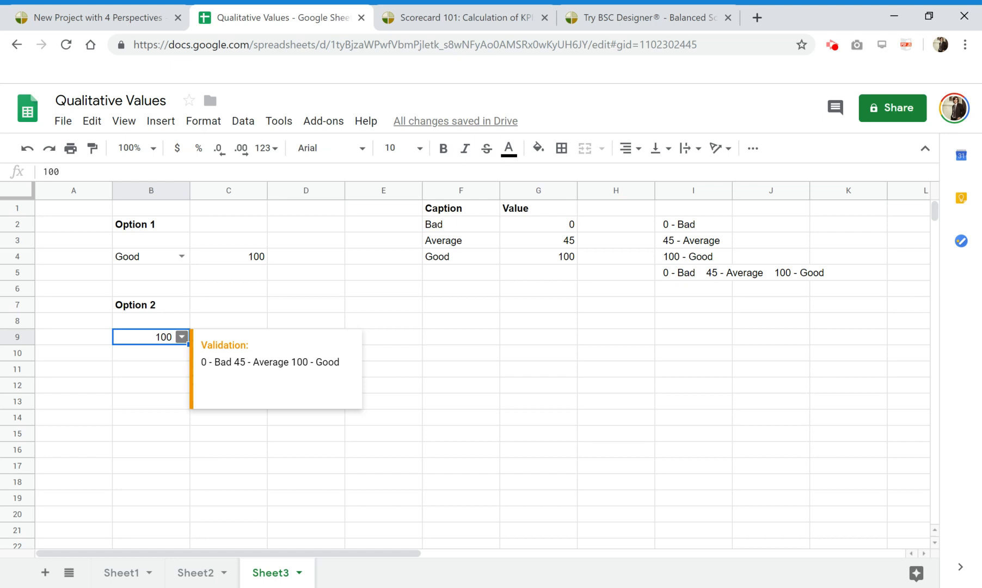
{"action": "left_click", "coordinate": [182, 337]}
{"action": "left_click", "coordinate": [150, 397]}
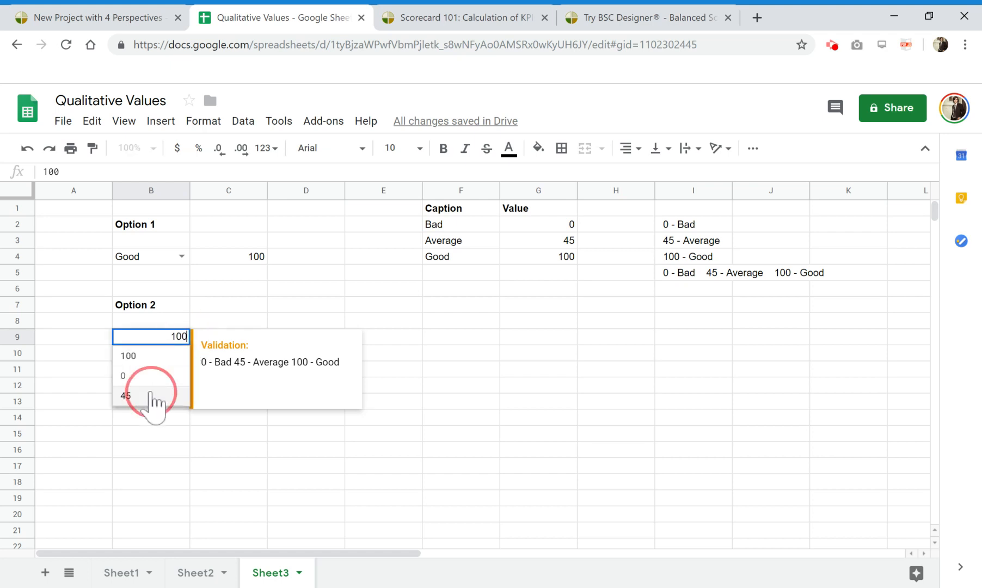
{"action": "left_click", "coordinate": [311, 294]}
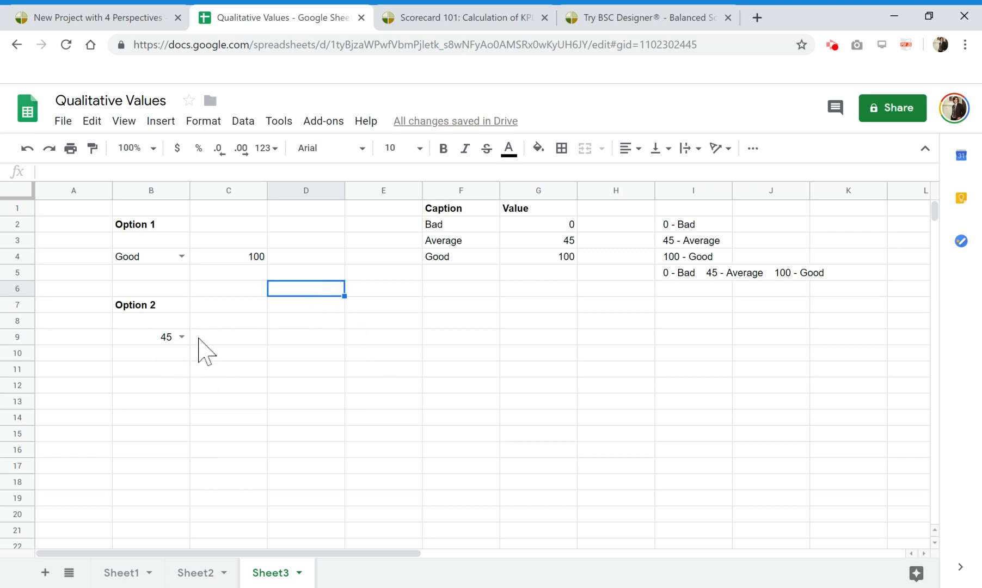
Step: Examine the rating choices for Expert opinion in C10 on Sheet1, keeping Average
{"action": "left_click", "coordinate": [130, 572]}
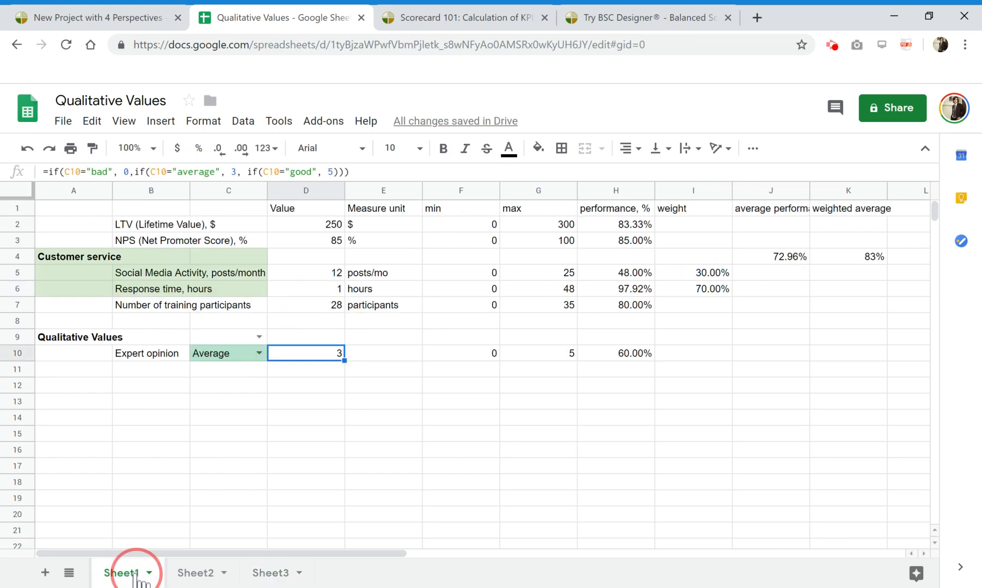
{"action": "left_click", "coordinate": [266, 384]}
{"action": "left_click", "coordinate": [260, 354]}
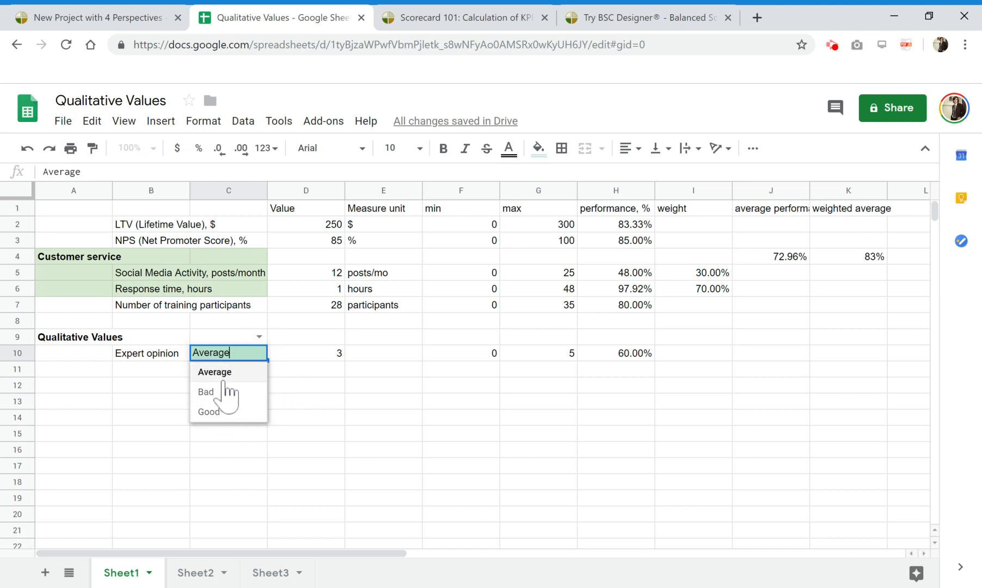
{"action": "key", "text": "Return"}
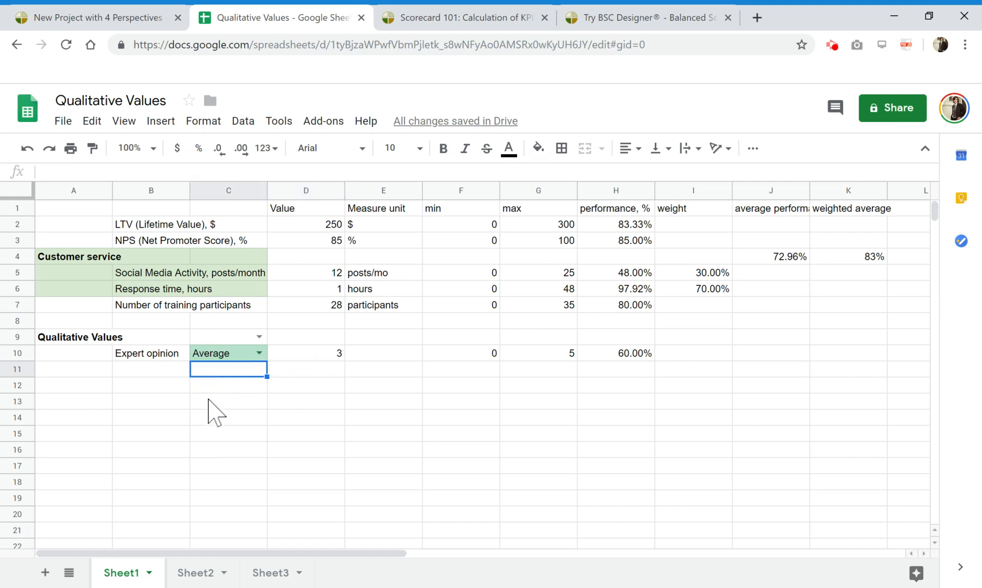
Step: Switch to BSC Designer and add a new measure unit named "Expert Opinion" for the Expert opinion indicator
{"action": "left_click", "coordinate": [184, 8]}
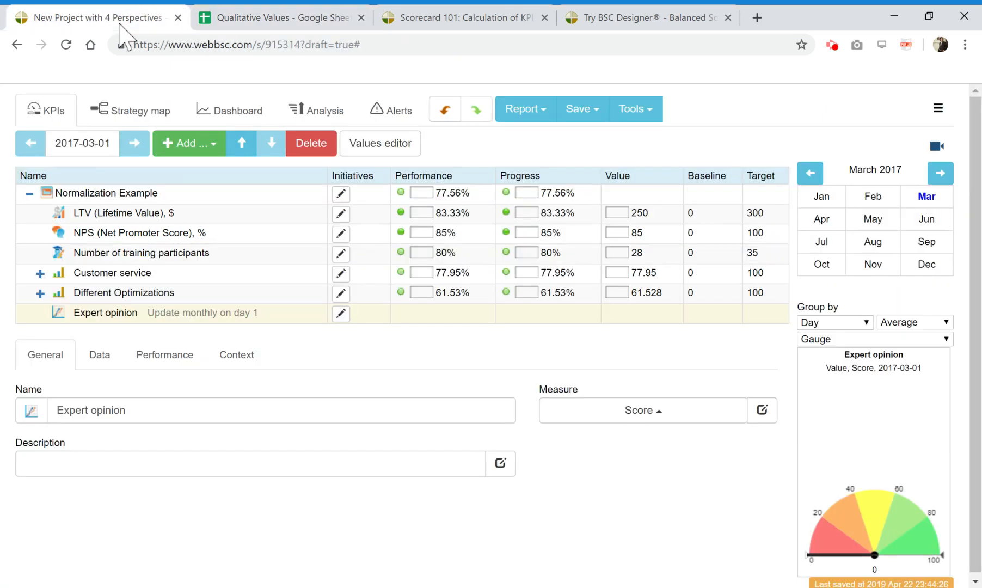
{"action": "left_click", "coordinate": [114, 312]}
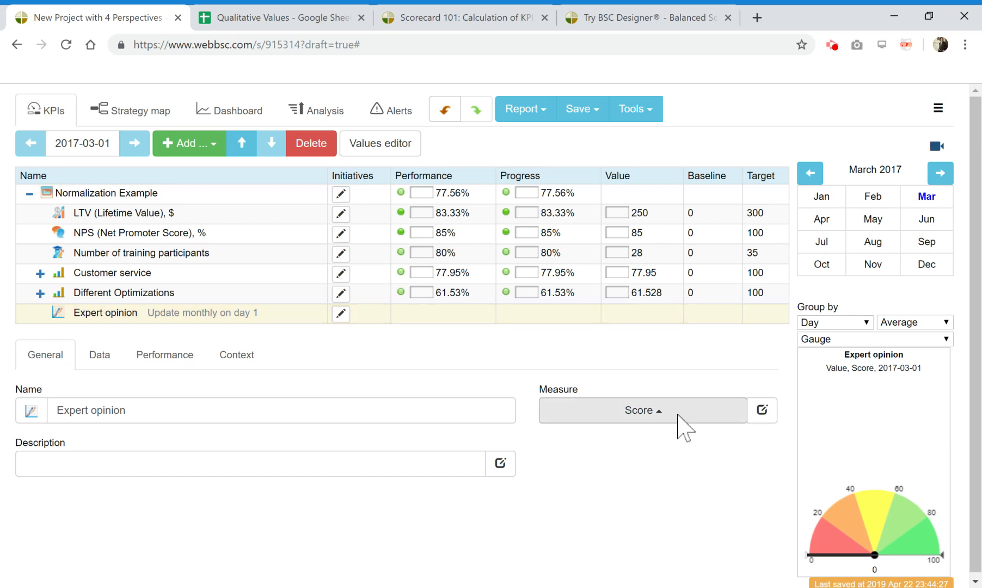
{"action": "left_click", "coordinate": [768, 419]}
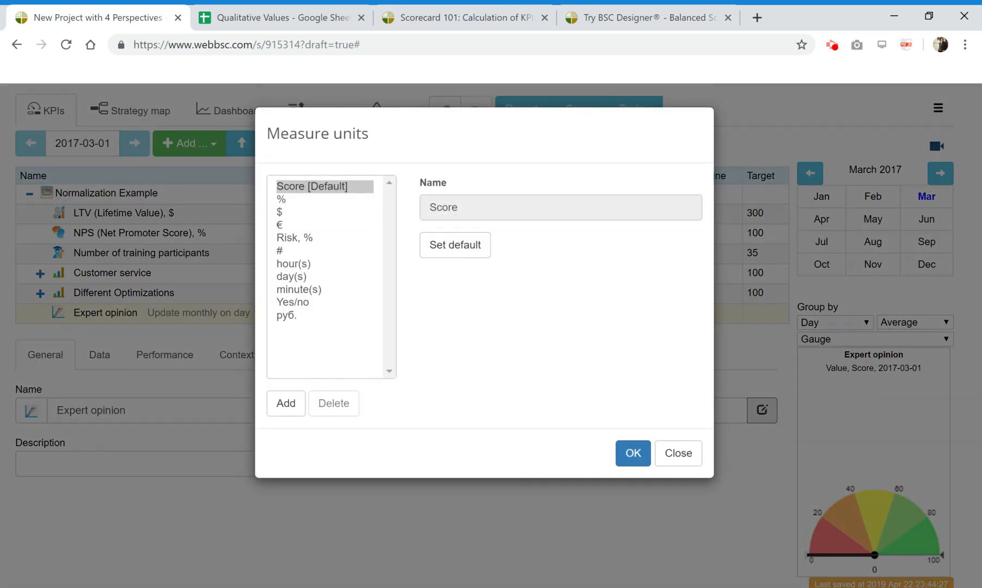
{"action": "left_click", "coordinate": [287, 406]}
{"action": "triple_click", "coordinate": [482, 204]}
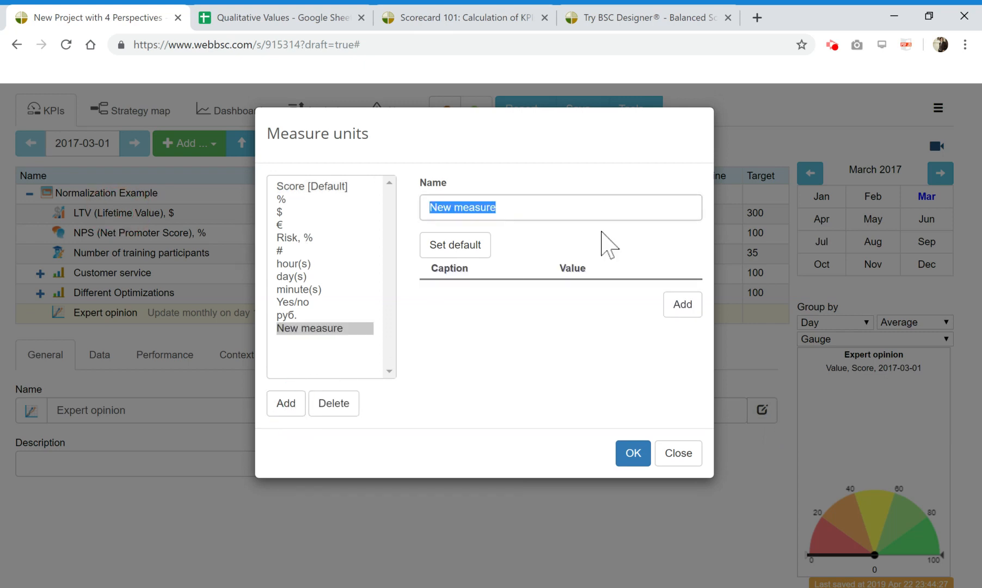
{"action": "type", "text": "Expert Opinion"}
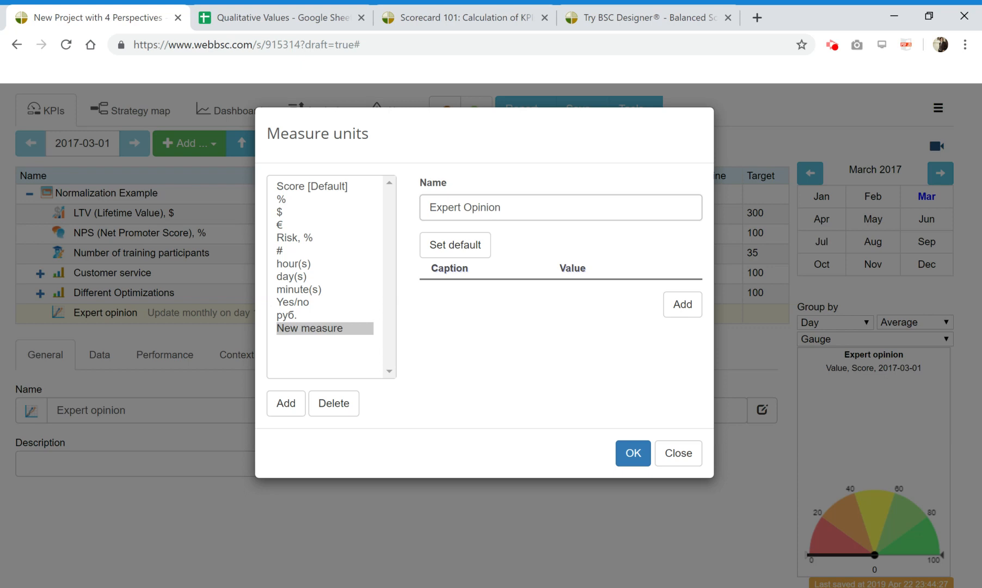
{"action": "left_click", "coordinate": [569, 349]}
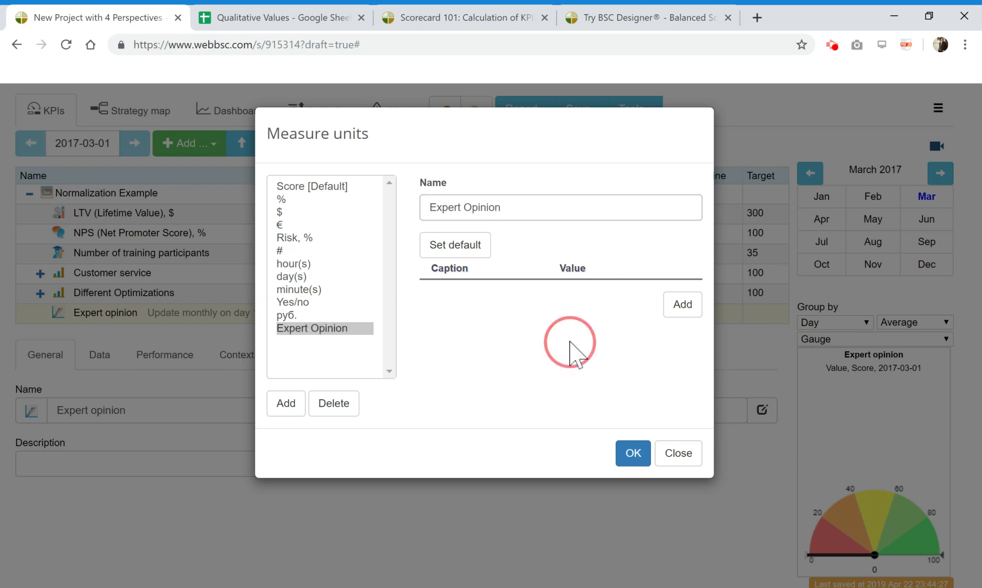
Step: Add a first caption "Bad" with value 0 to the Expert Opinion measure unit
{"action": "left_click", "coordinate": [682, 304]}
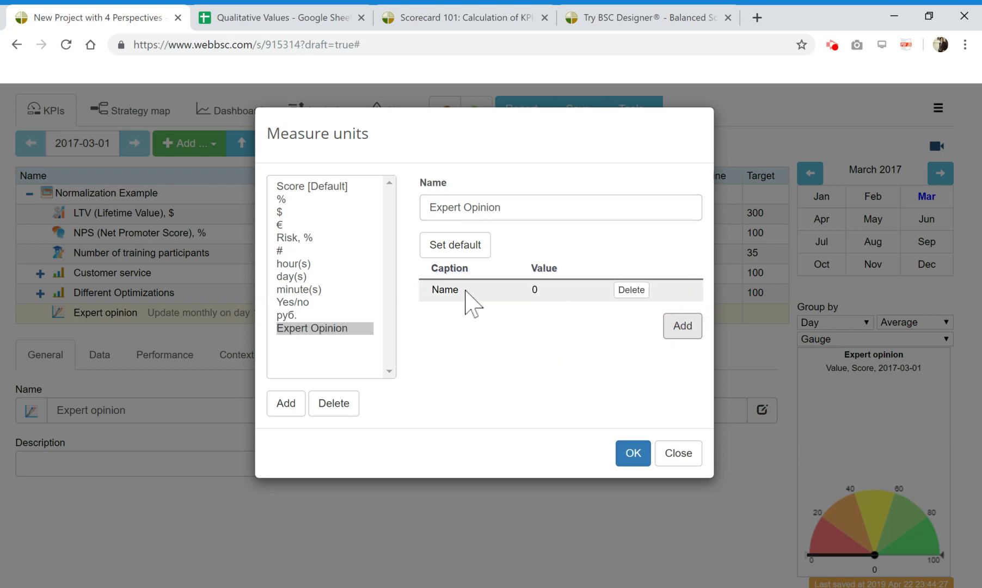
{"action": "left_click", "coordinate": [466, 291]}
{"action": "type", "text": "Bad"}
{"action": "left_click", "coordinate": [493, 325]}
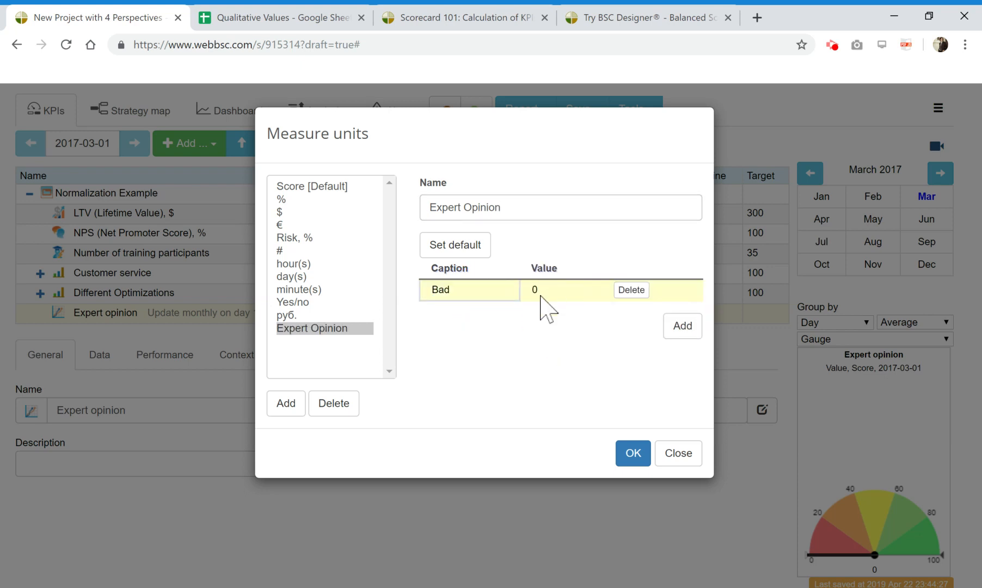
{"action": "left_click", "coordinate": [539, 289]}
{"action": "left_click", "coordinate": [547, 343]}
Step: Add a second caption "Average" with value 45 to the Expert Opinion measure unit
{"action": "left_click", "coordinate": [682, 325]}
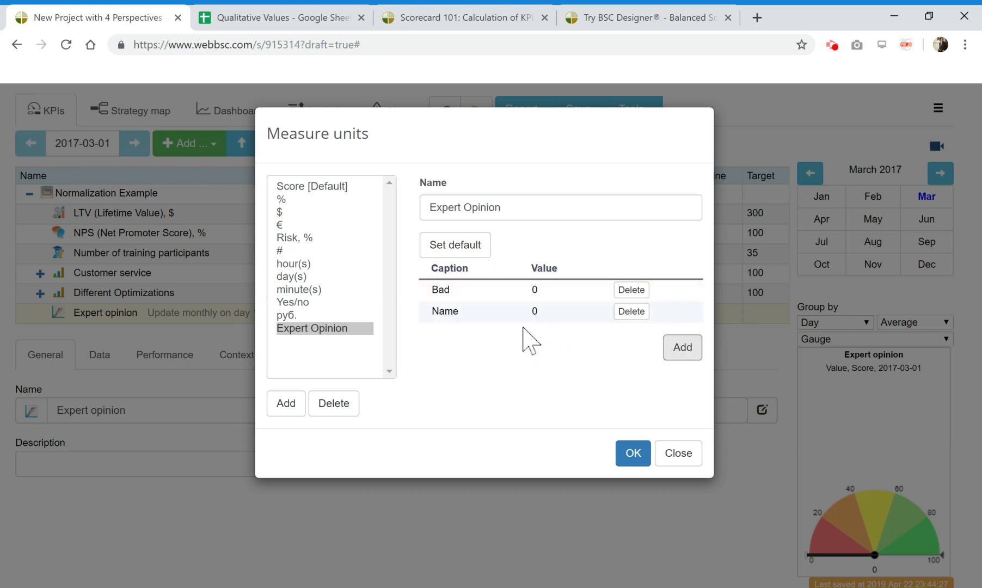
{"action": "left_click", "coordinate": [479, 313]}
{"action": "type", "text": "Average"}
{"action": "left_click", "coordinate": [578, 329]}
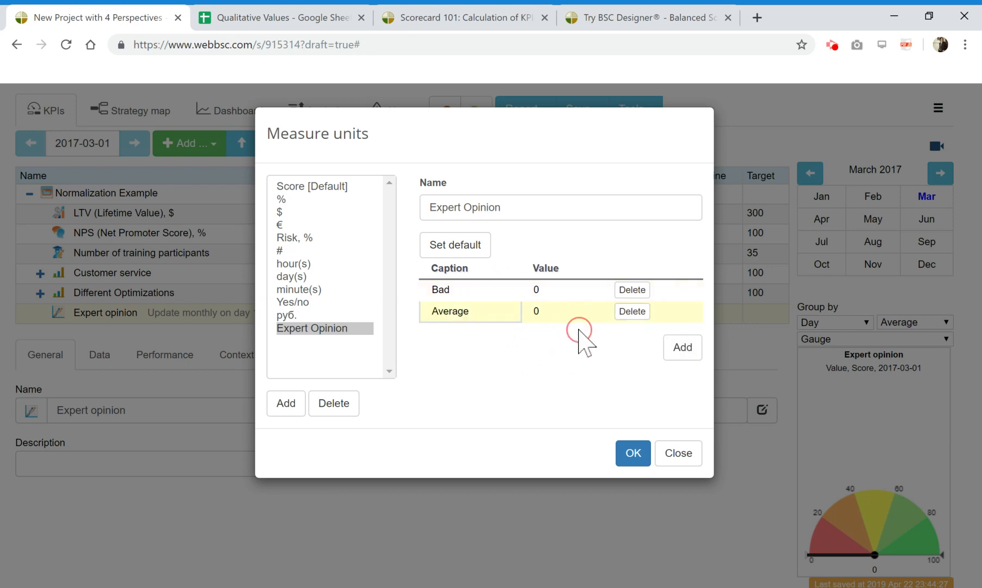
{"action": "left_click", "coordinate": [553, 312]}
{"action": "type", "text": "45"}
{"action": "left_click", "coordinate": [609, 340]}
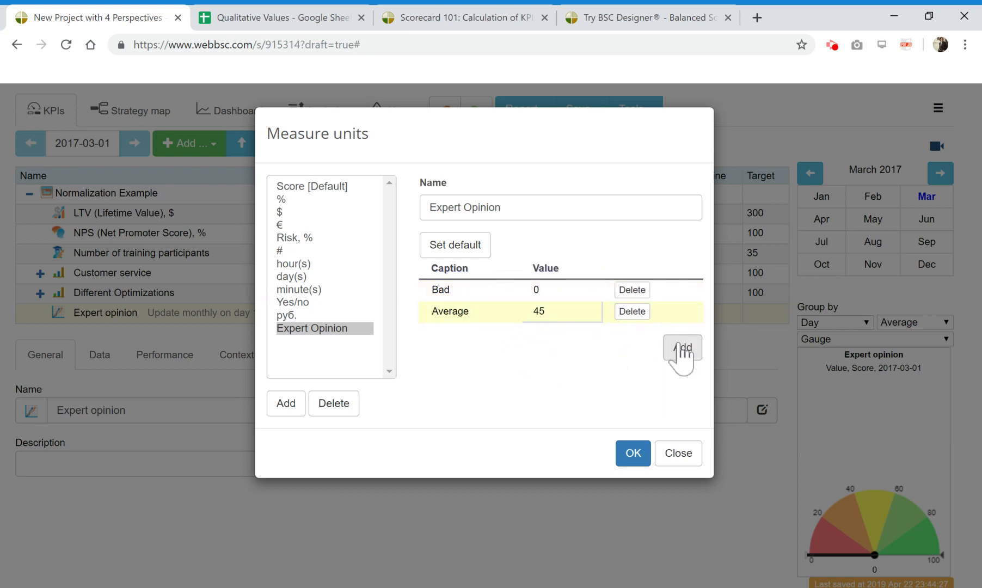
Step: Add a third caption "Good" with value 100 and confirm the Expert Opinion measure unit
{"action": "left_click", "coordinate": [681, 348]}
{"action": "left_click", "coordinate": [472, 334]}
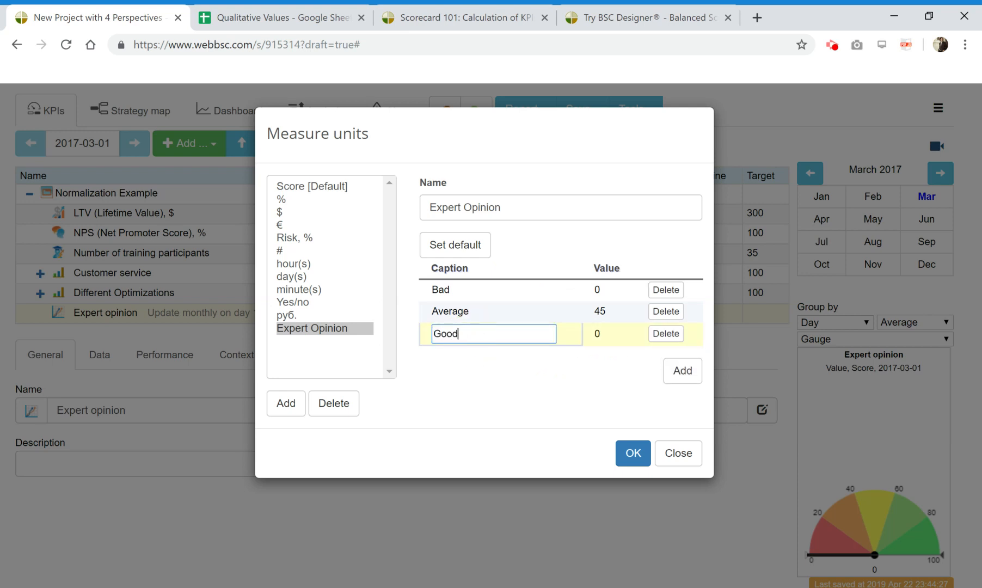
{"action": "left_click", "coordinate": [594, 334]}
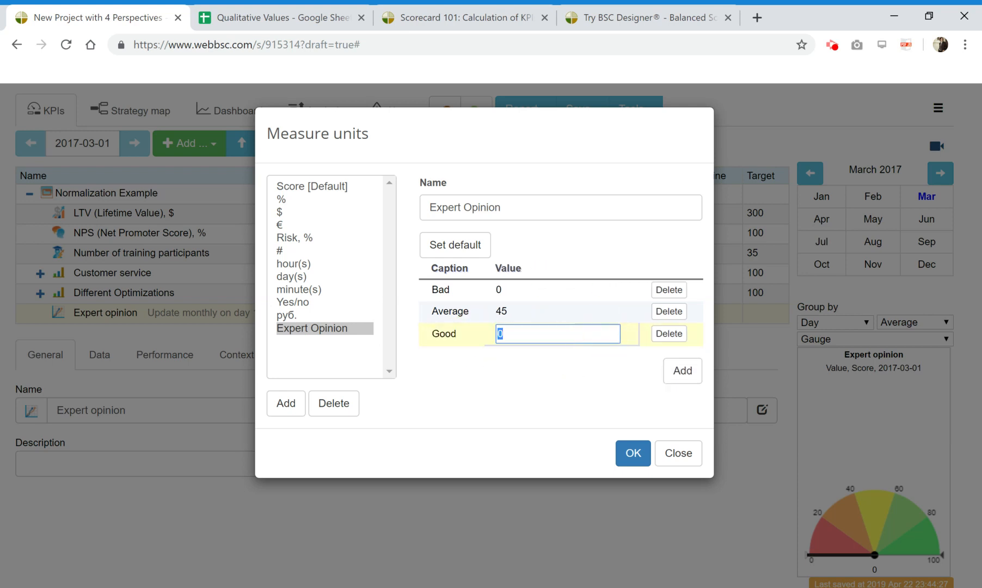
{"action": "left_click", "coordinate": [634, 456]}
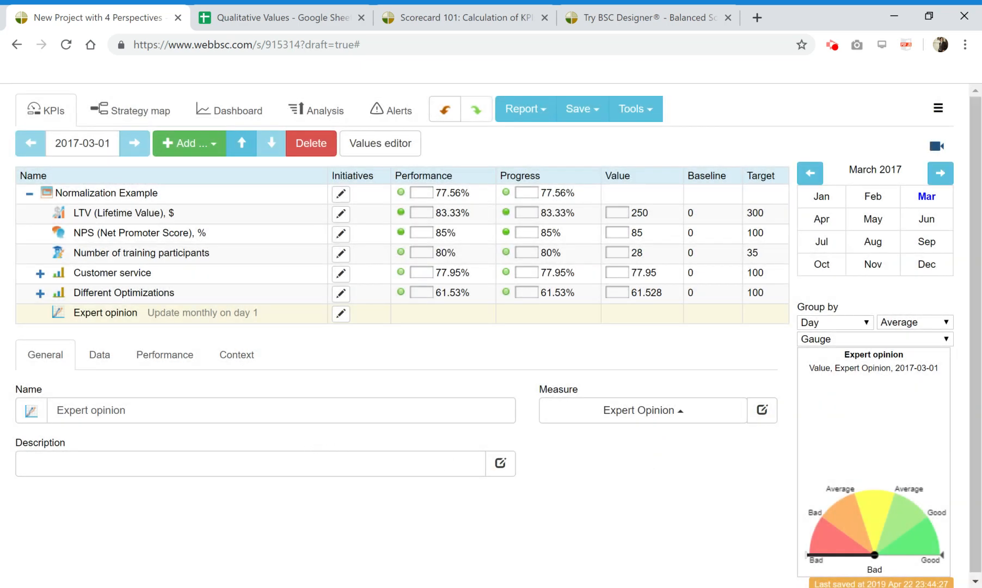
Step: Set the Expert opinion indicator's value to Average after trying Good, and check its target and baseline fields
{"action": "left_click", "coordinate": [99, 357]}
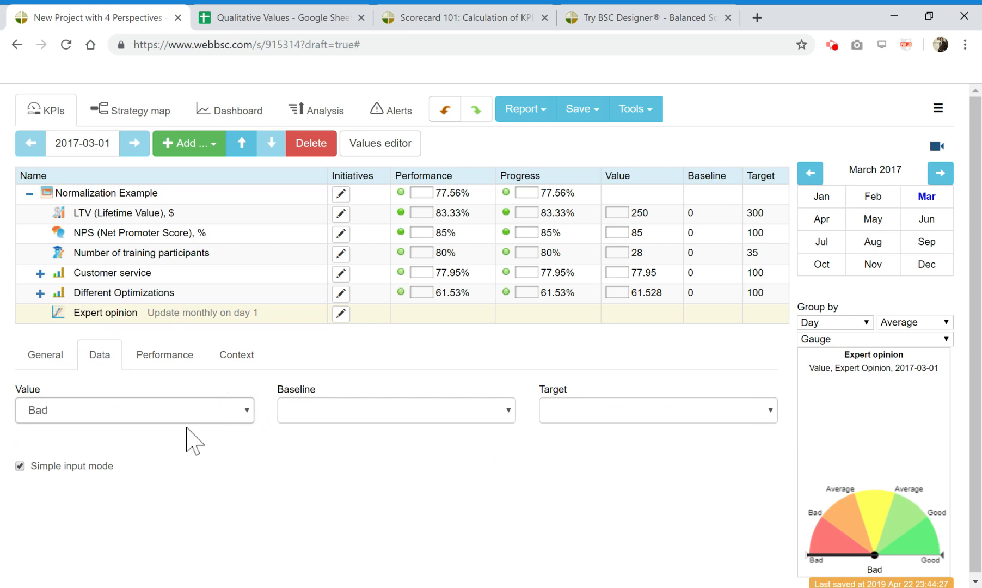
{"action": "key", "text": "Down"}
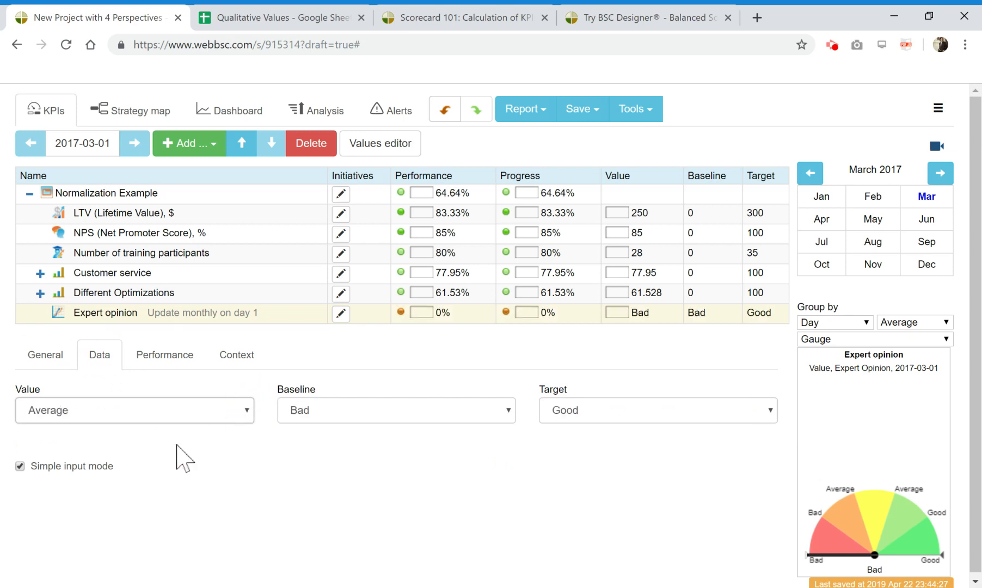
{"action": "key", "text": "Down"}
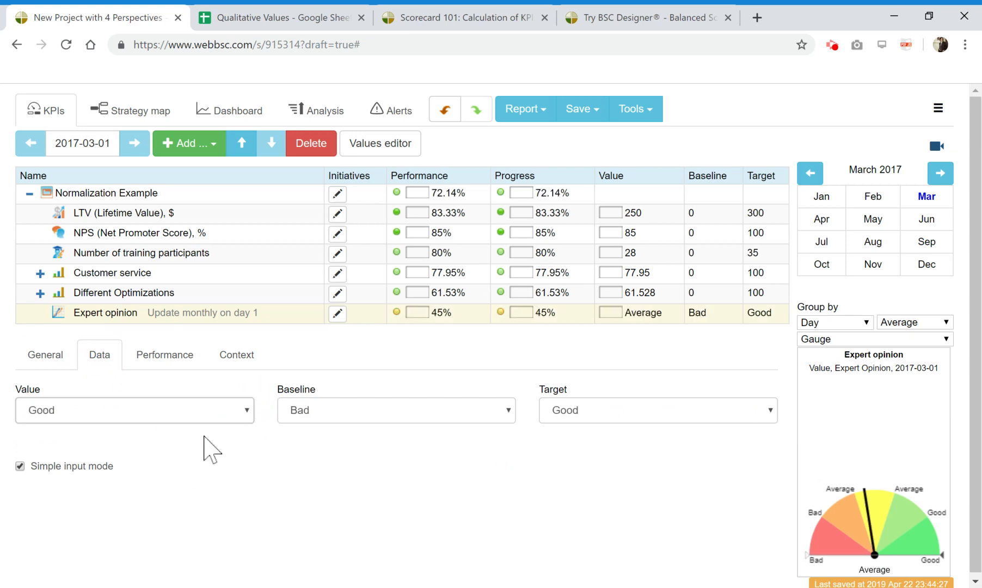
{"action": "key", "text": "Up"}
{"action": "left_click", "coordinate": [697, 416]}
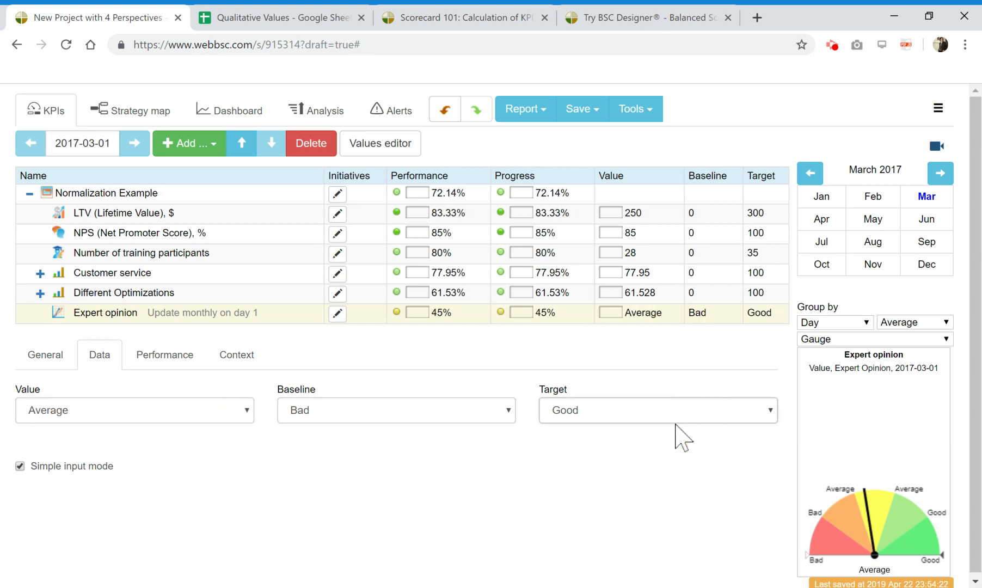
{"action": "left_click", "coordinate": [433, 416]}
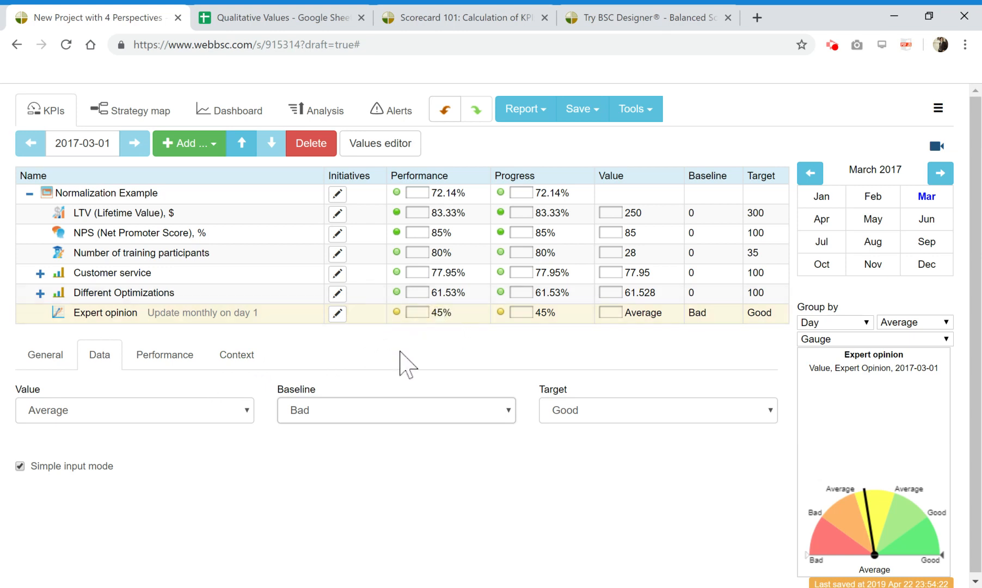
Step: Try the values Bad and Average for the Expert opinion indicator, and set its value to Good
{"action": "left_click", "coordinate": [229, 417]}
{"action": "left_click", "coordinate": [179, 433]}
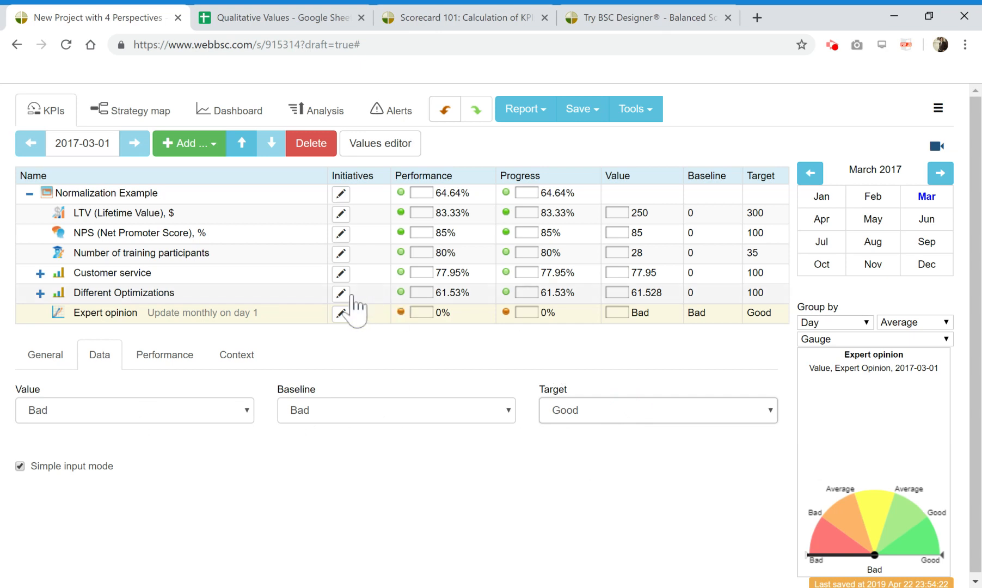
{"action": "left_click", "coordinate": [217, 422]}
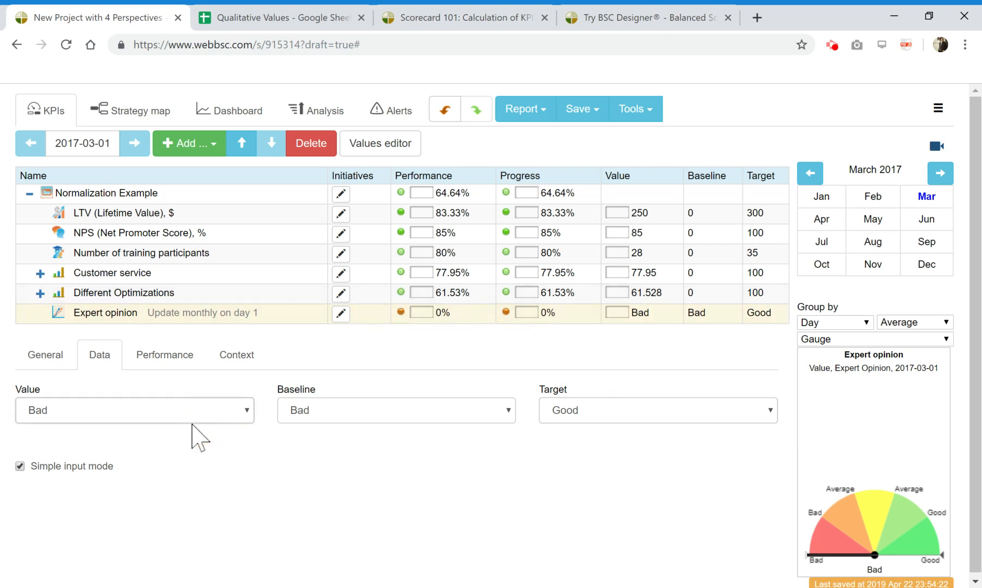
{"action": "left_click", "coordinate": [129, 452]}
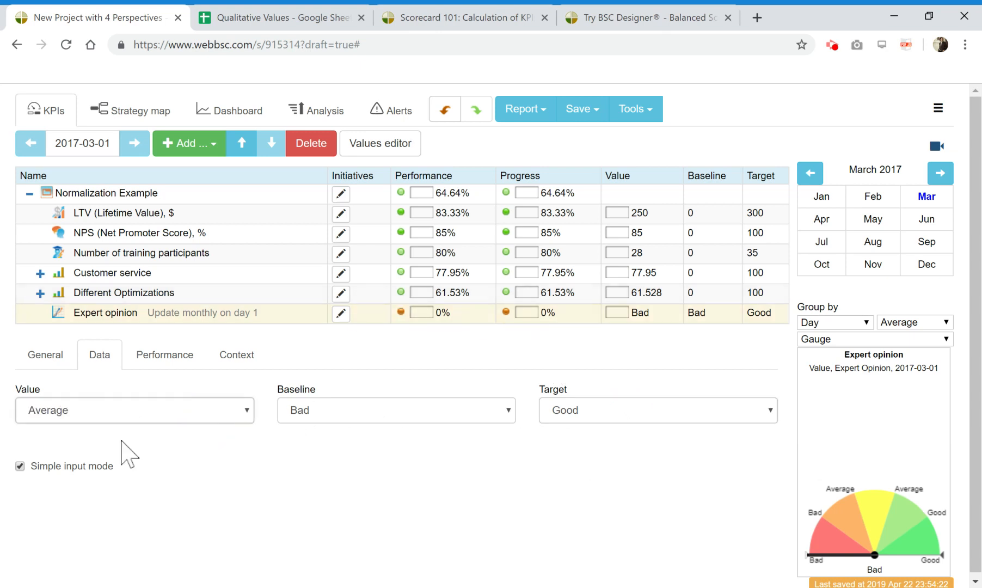
{"action": "left_click", "coordinate": [206, 412]}
{"action": "left_click", "coordinate": [125, 467]}
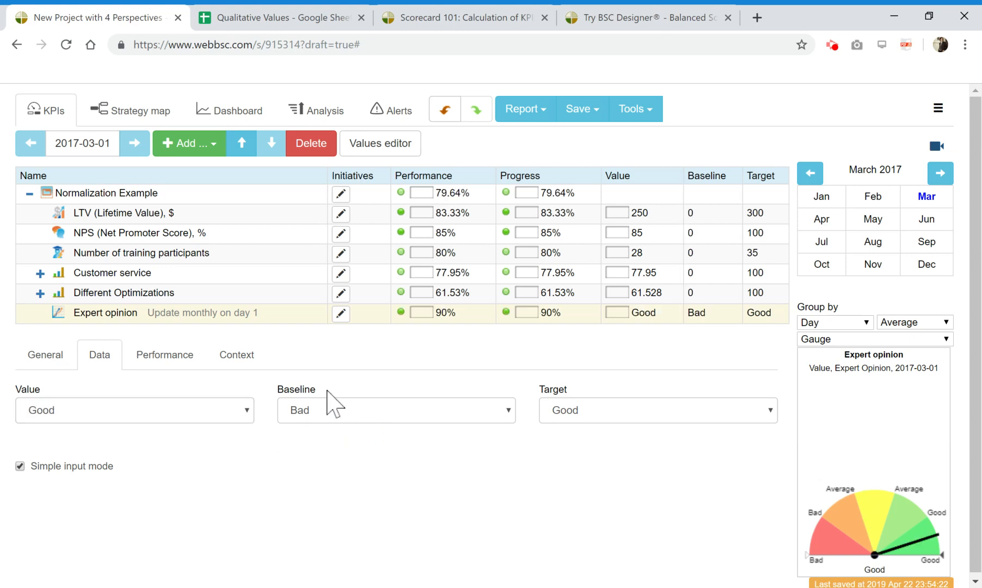
Step: Review the Online, PRO and Light editions on the Try BSC Designer web page
{"action": "left_click", "coordinate": [245, 17]}
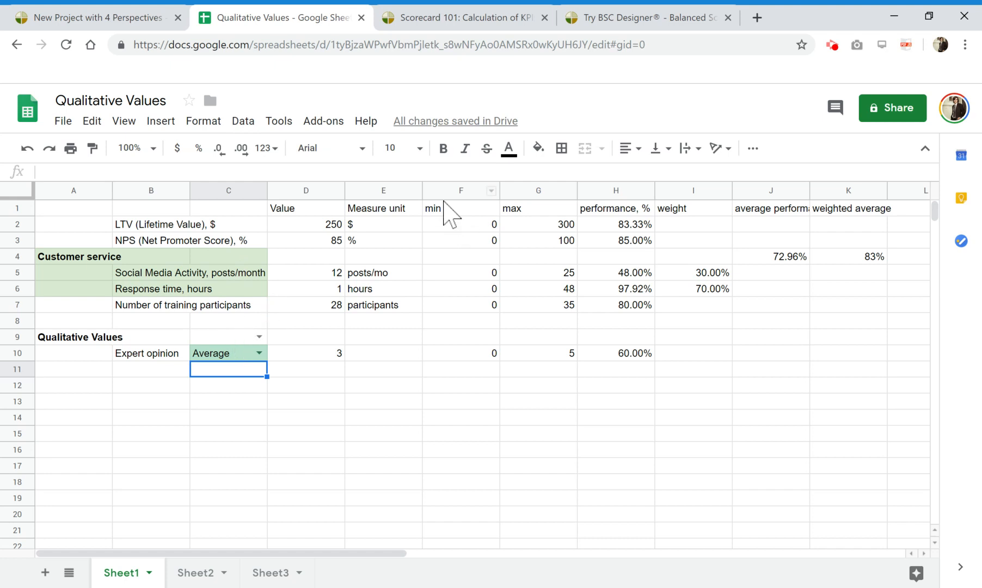
{"action": "left_click", "coordinate": [607, 8]}
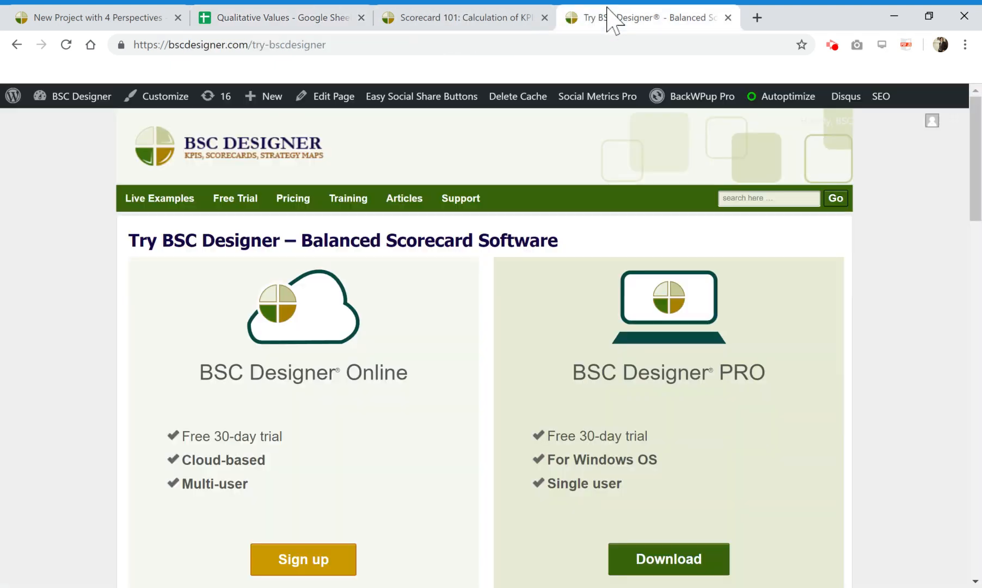
{"action": "scroll", "coordinate": [500, 149], "scroll_direction": "down", "scroll_amount": 3}
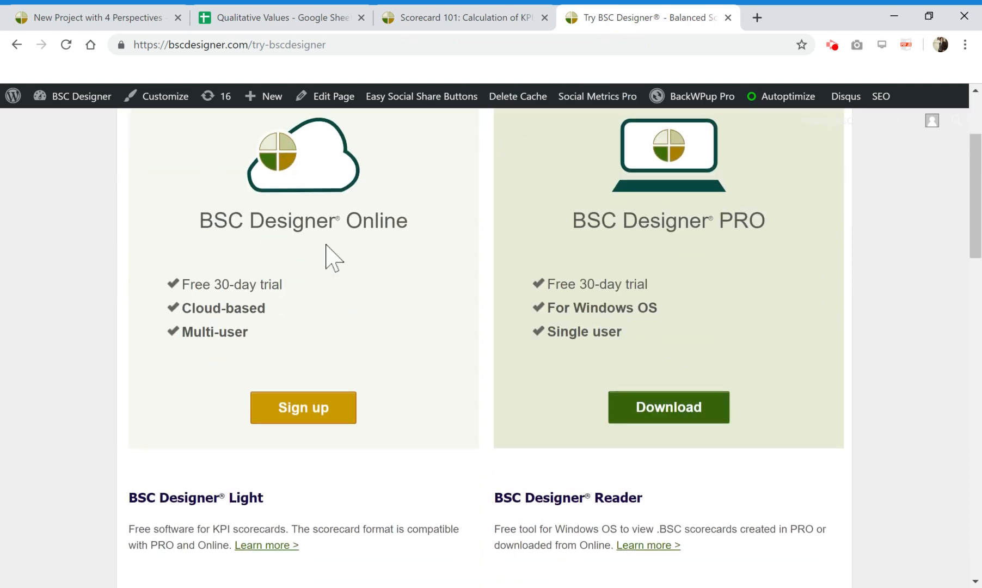
{"action": "scroll", "coordinate": [326, 254], "scroll_direction": "up", "scroll_amount": 3}
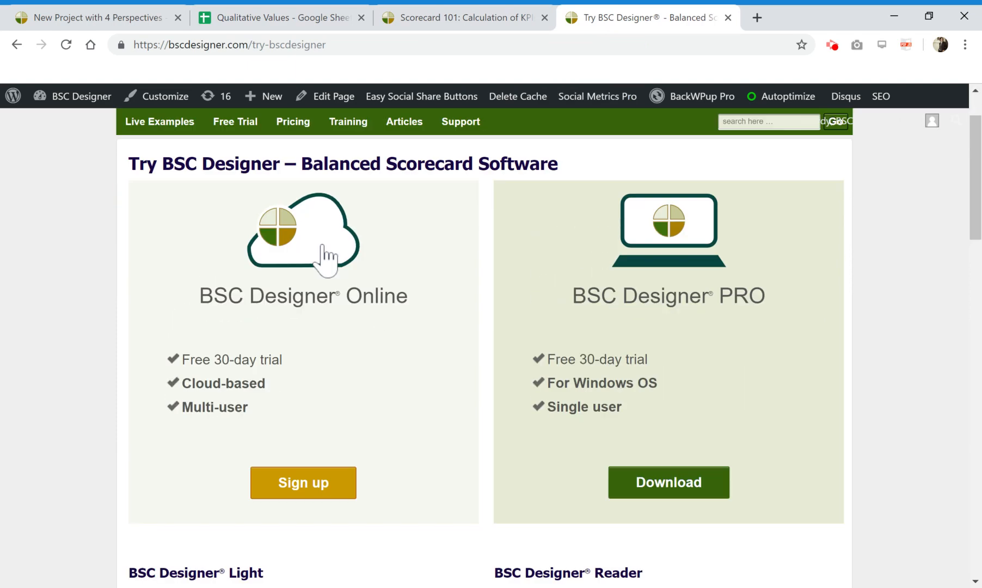
{"action": "scroll", "coordinate": [325, 253], "scroll_direction": "down", "scroll_amount": 1}
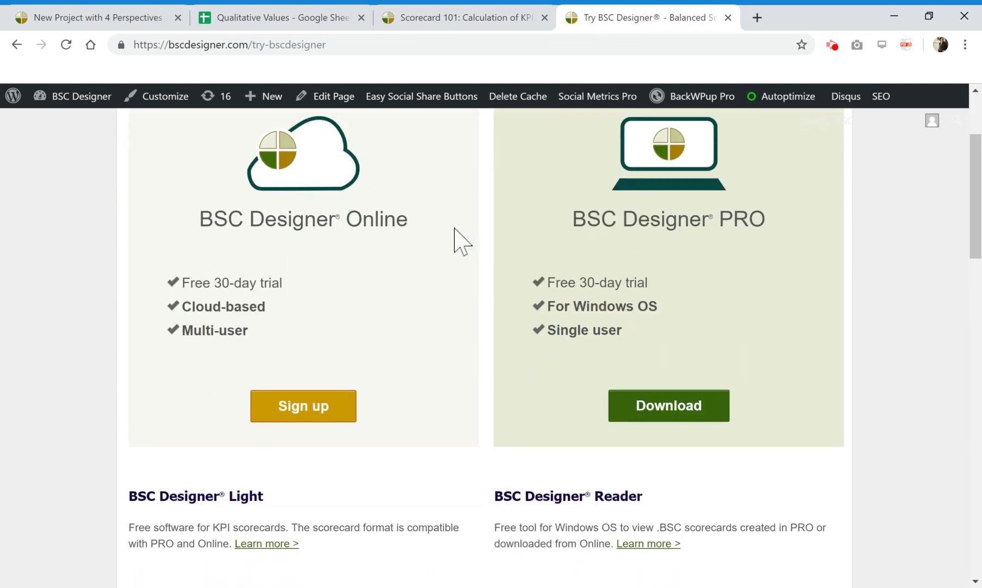
{"action": "scroll", "coordinate": [461, 242], "scroll_direction": "down", "scroll_amount": 3}
{"action": "left_click_drag", "start_coordinate": [278, 268], "coordinate": [122, 272]}
{"action": "left_click", "coordinate": [124, 272]}
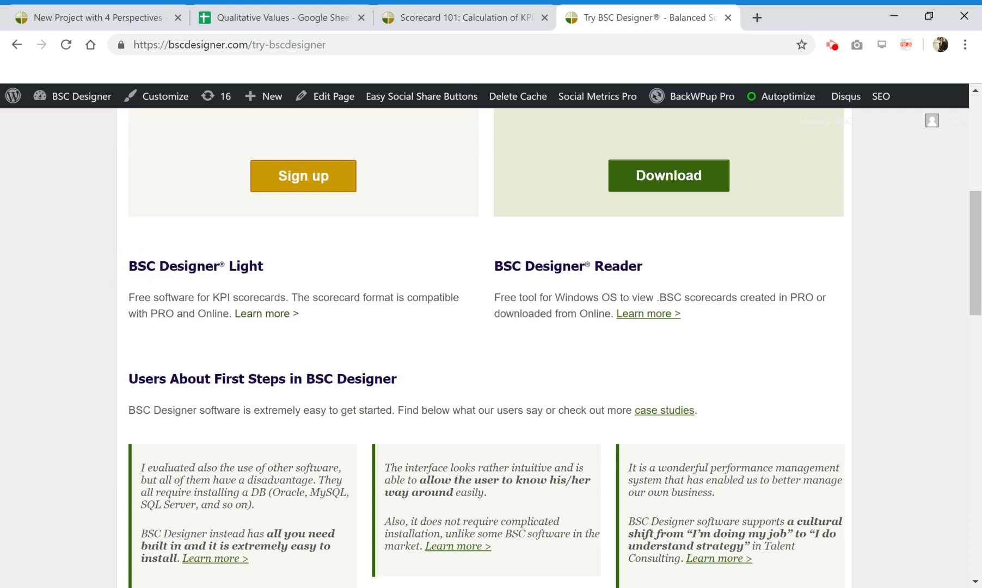
Step: Look over the BSC Designer Light details page, and view the Expert opinion indicator's general settings in the scorecard project
{"action": "left_click", "coordinate": [245, 315]}
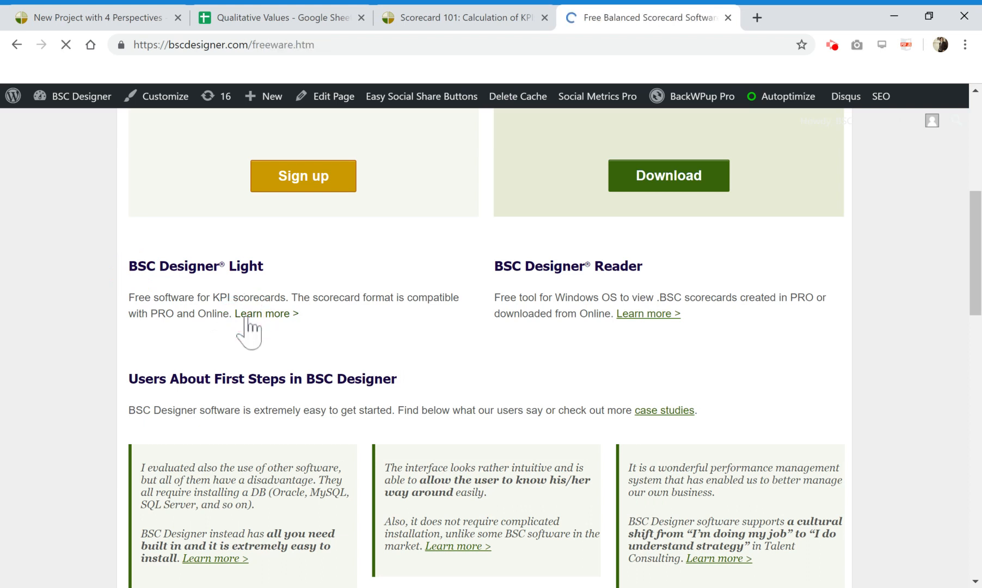
{"action": "scroll", "coordinate": [477, 226], "scroll_direction": "down", "scroll_amount": 10}
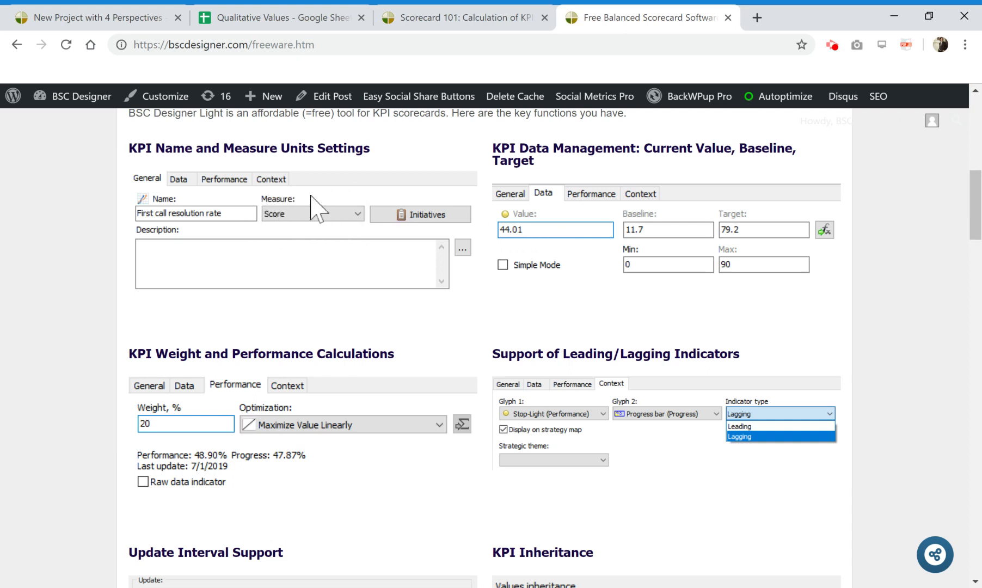
{"action": "left_click", "coordinate": [109, 18]}
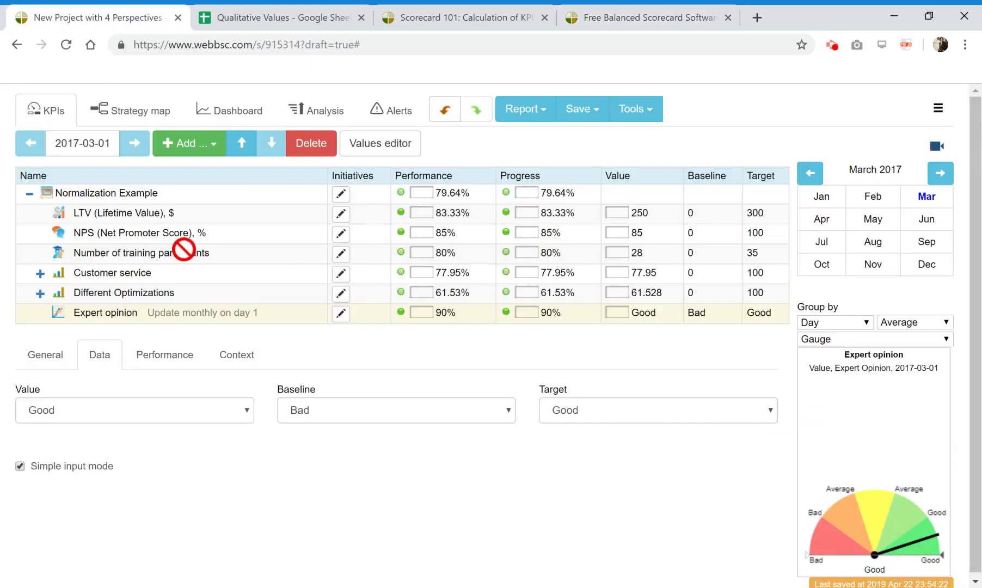
{"action": "left_click", "coordinate": [58, 357]}
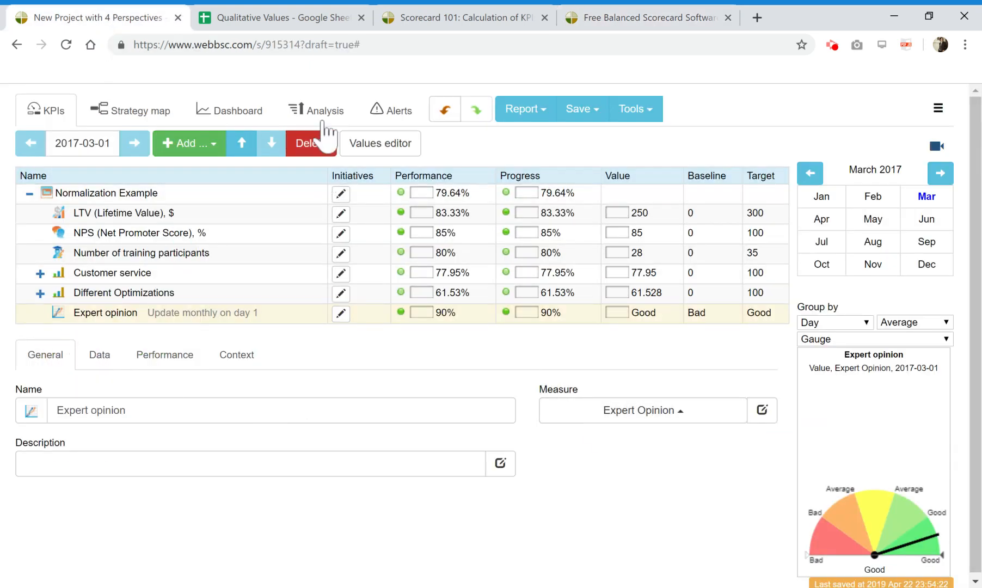
Step: Return to the BSC Designer Light page and examine its remaining features and frequently asked questions
{"action": "left_click", "coordinate": [620, 18]}
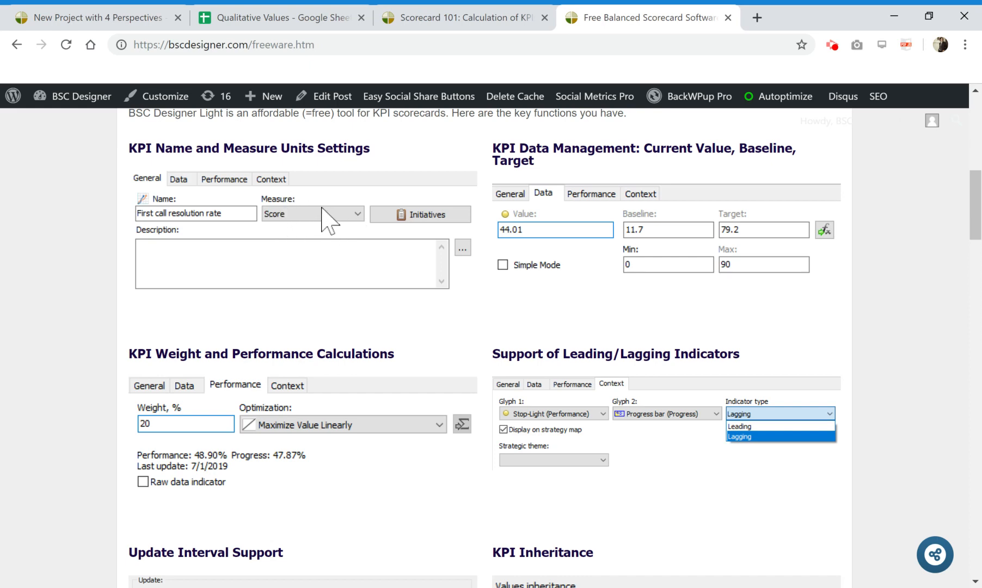
{"action": "scroll", "coordinate": [317, 228], "scroll_direction": "down", "scroll_amount": 6}
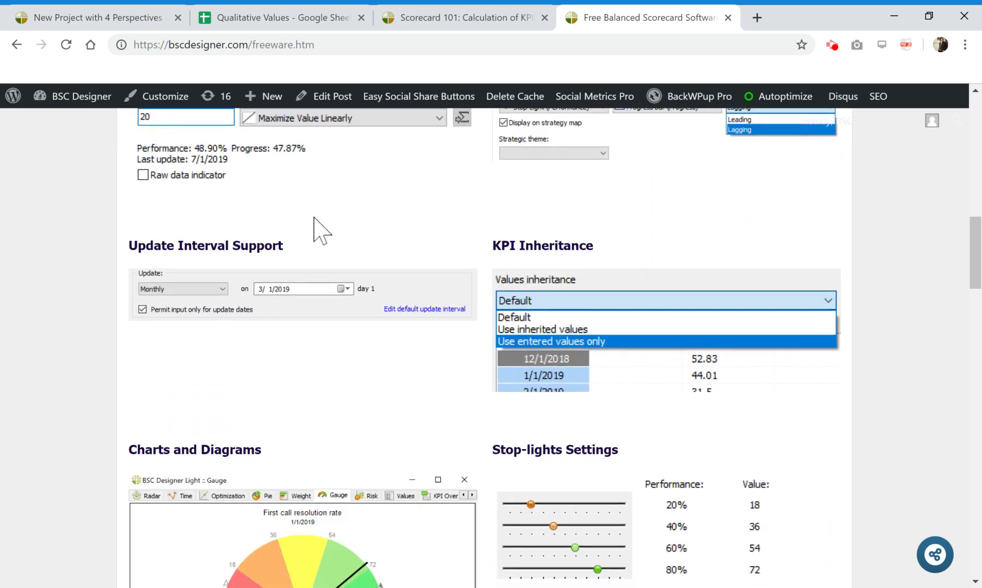
{"action": "scroll", "coordinate": [317, 229], "scroll_direction": "down", "scroll_amount": 10}
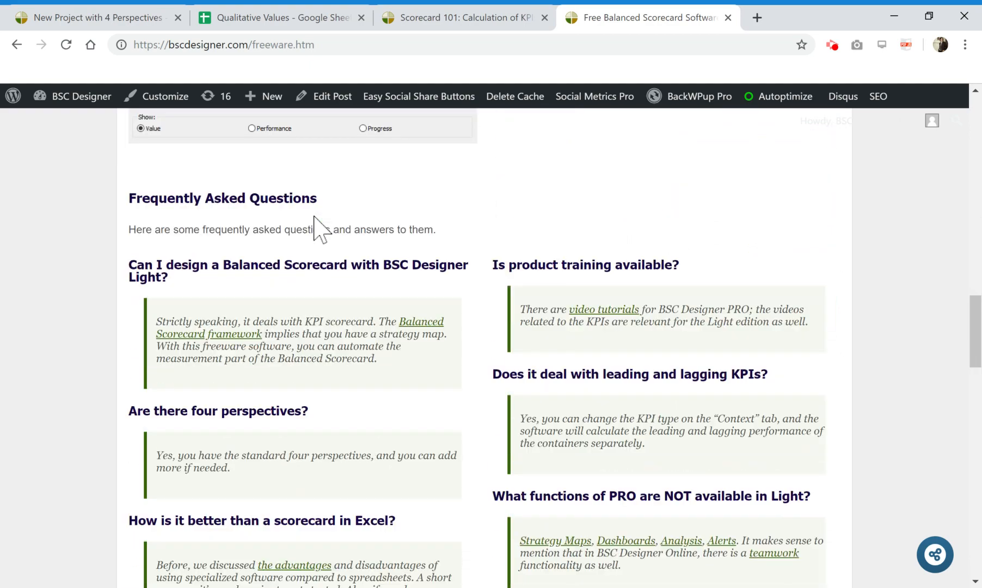
{"action": "scroll", "coordinate": [320, 227], "scroll_direction": "up", "scroll_amount": 8}
{"action": "scroll", "coordinate": [320, 228], "scroll_direction": "up", "scroll_amount": 5}
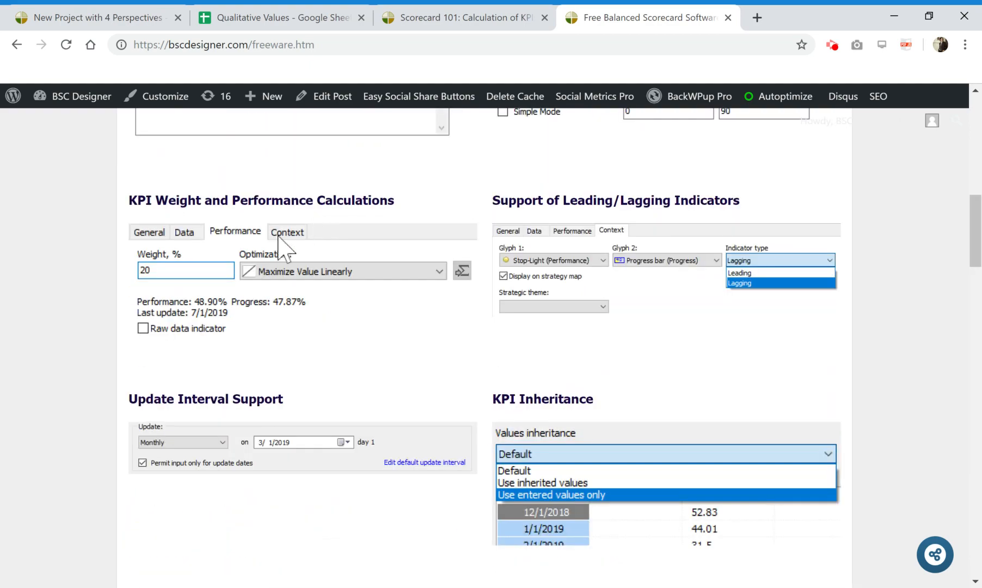
Step: Switch to the Qualitative Values spreadsheet and review the Option 1 and Option 2 examples on Sheet3
{"action": "left_click", "coordinate": [292, 19]}
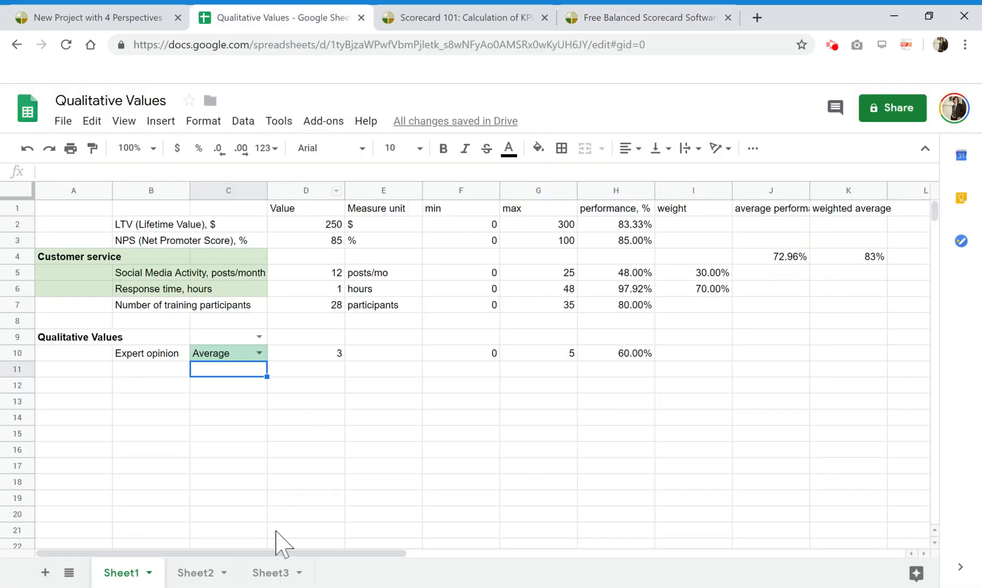
{"action": "left_click", "coordinate": [267, 573]}
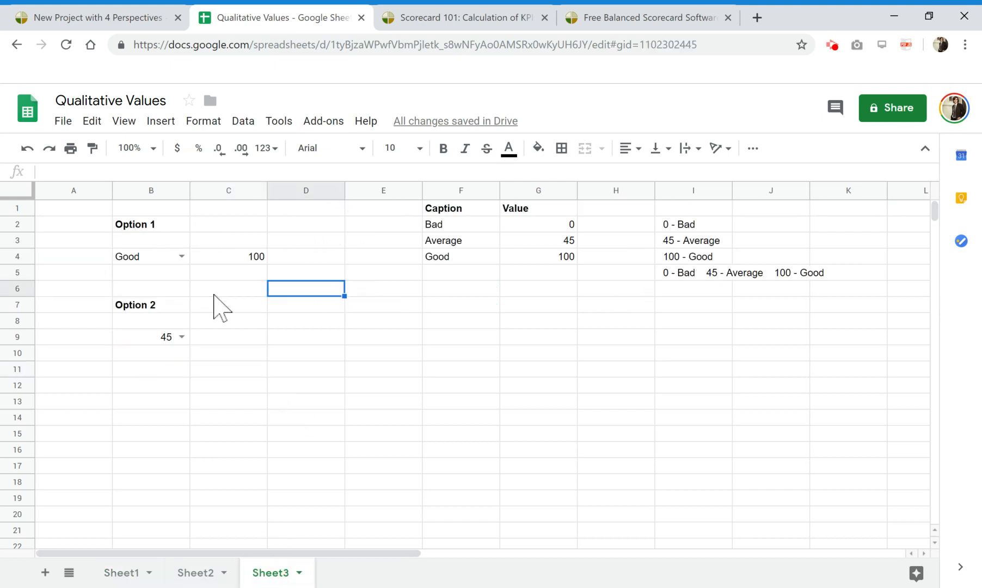
{"action": "left_click", "coordinate": [278, 124]}
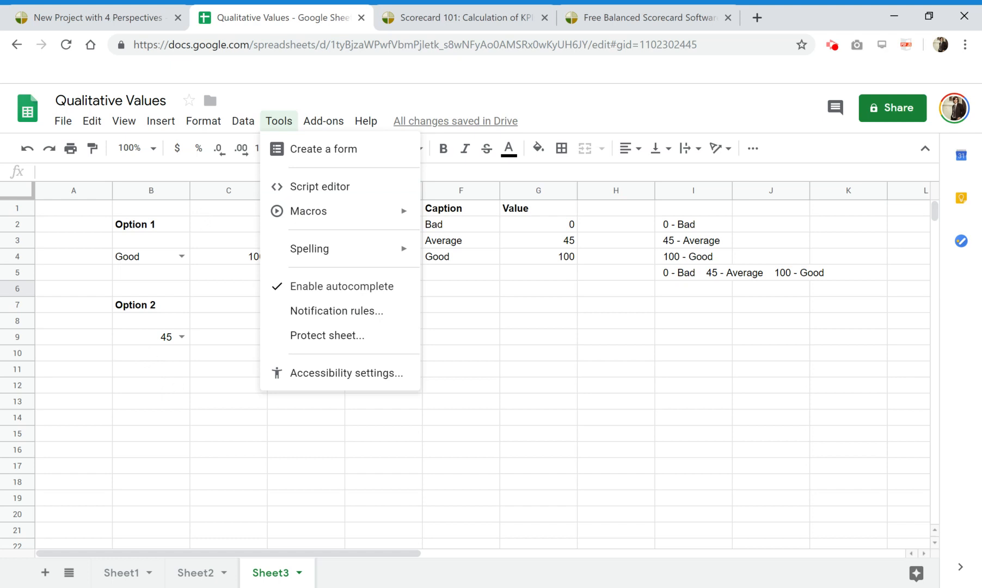
{"action": "left_click", "coordinate": [163, 370]}
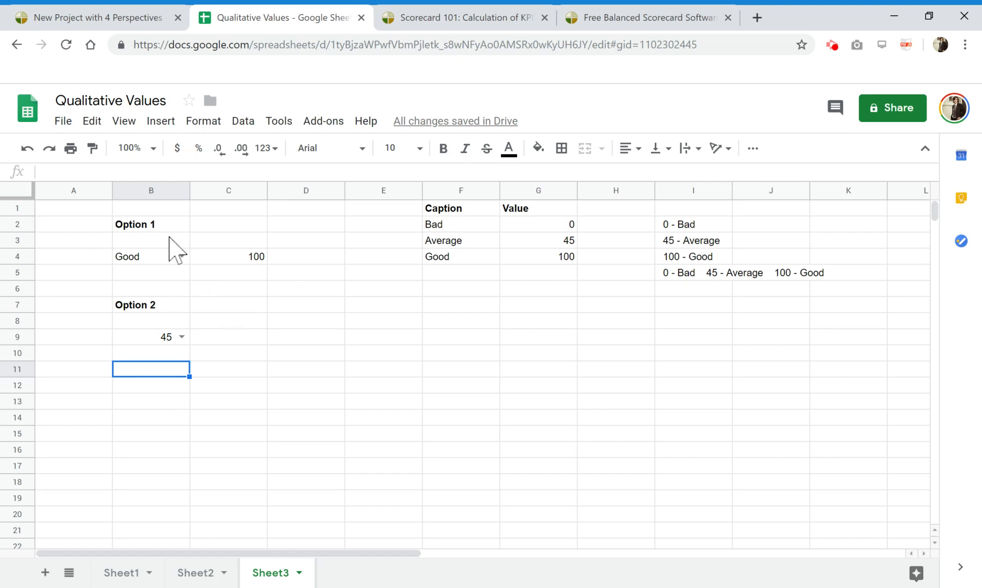
Step: View the available dropdown choices for the Expert opinion rating on Sheet1 without changing it
{"action": "left_click", "coordinate": [131, 575]}
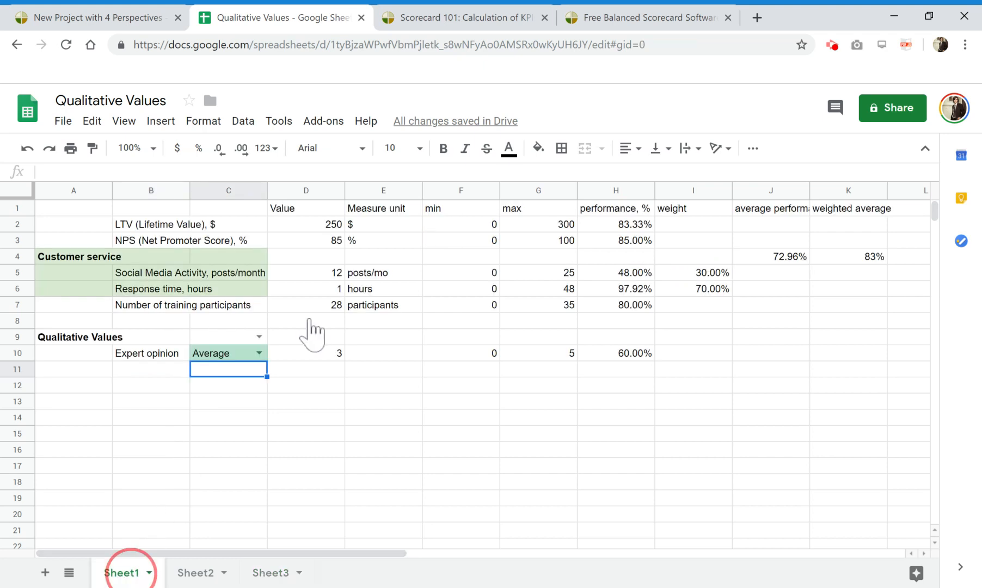
{"action": "left_click", "coordinate": [264, 353]}
{"action": "left_click", "coordinate": [318, 403]}
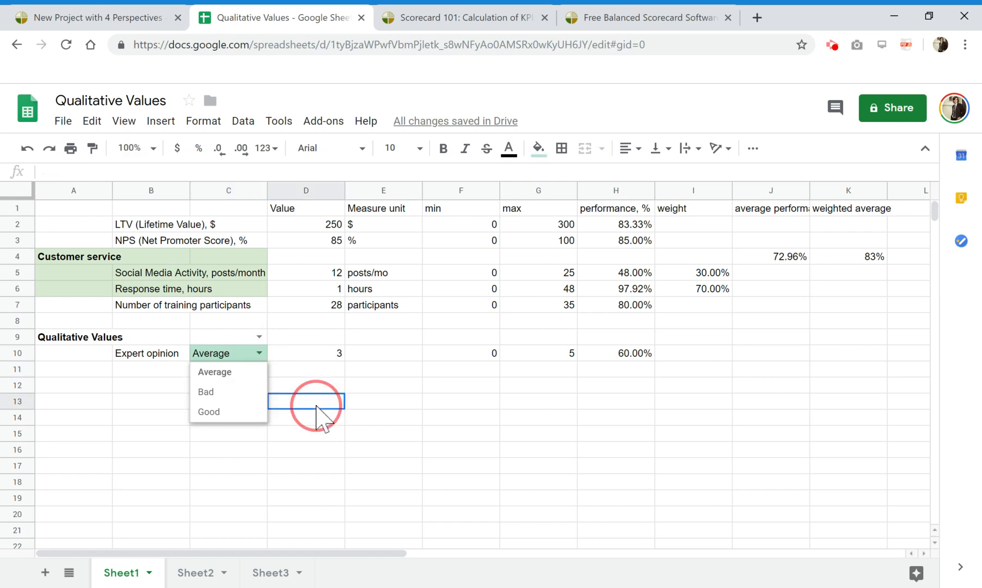